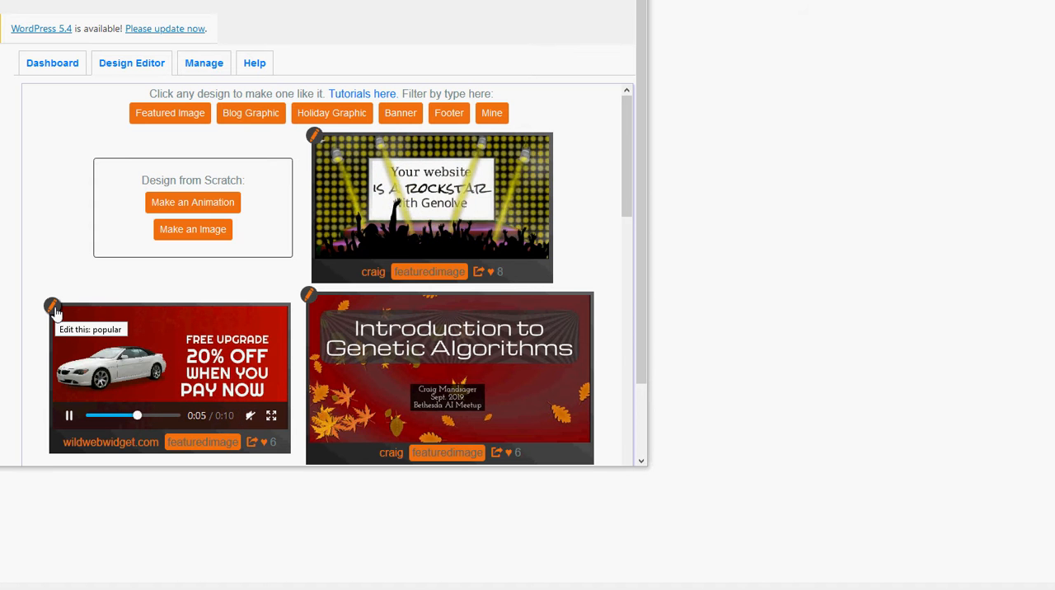
Start a new animation from scratch and move the image layer behind the background layer.
{"action": "left_click", "coordinate": [174, 204]}
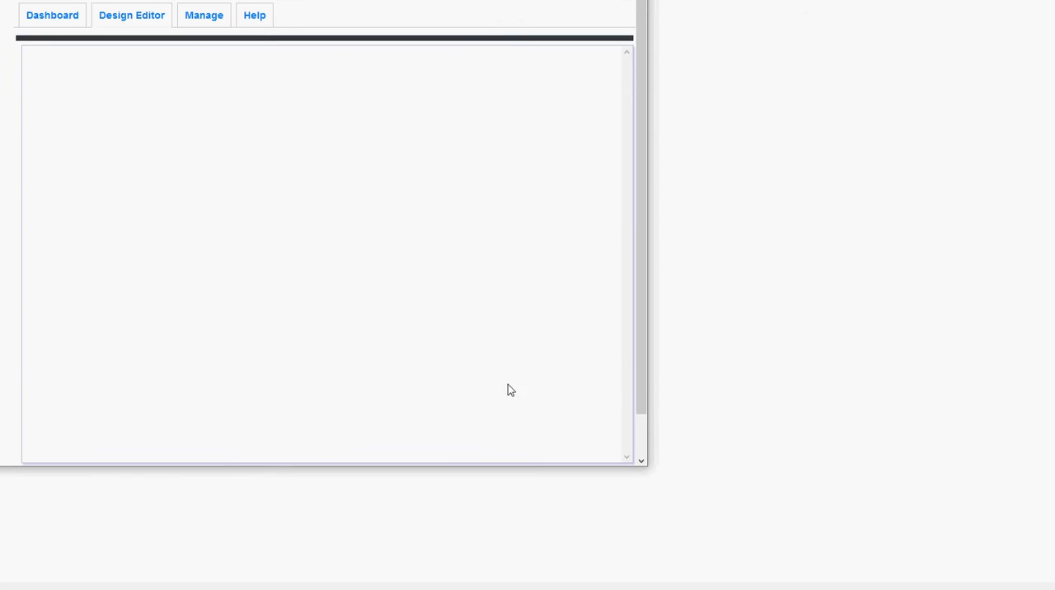
{"action": "left_click_drag", "start_coordinate": [641, 464], "coordinate": [1052, 588]}
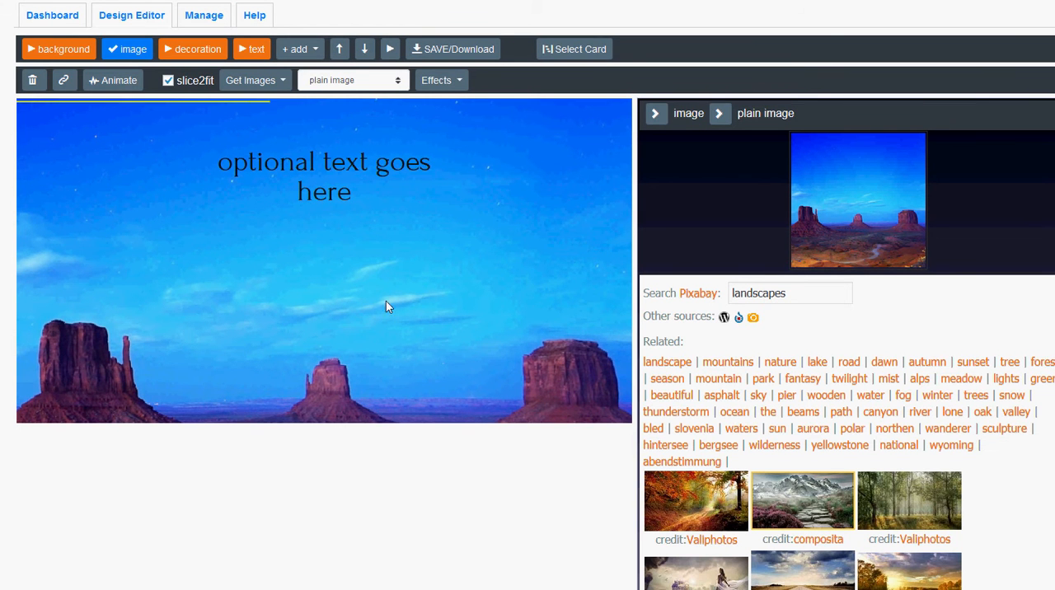
{"action": "left_click", "coordinate": [378, 299]}
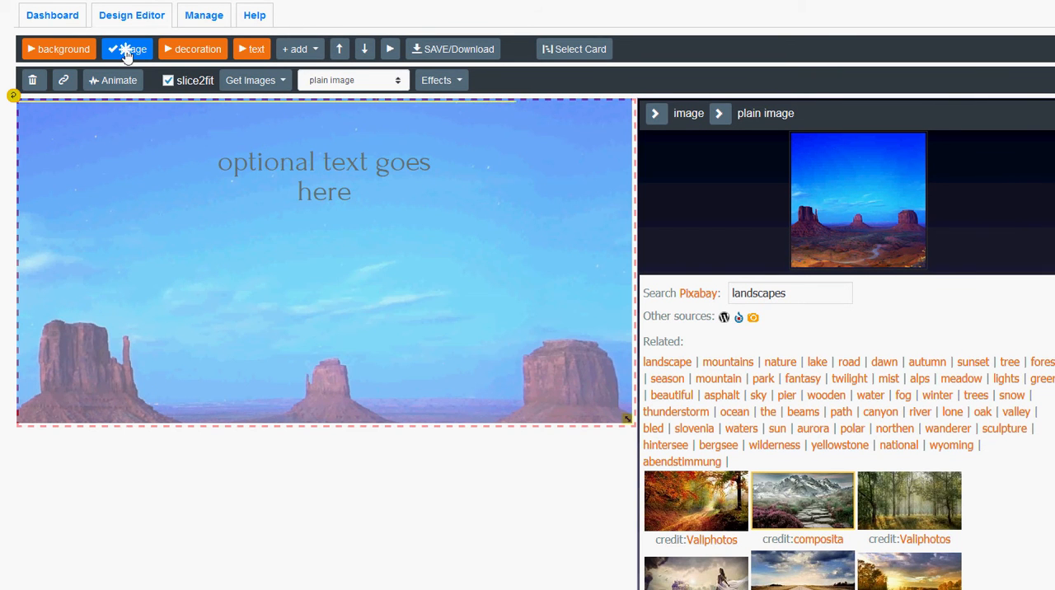
{"action": "left_click_drag", "start_coordinate": [125, 52], "coordinate": [59, 54]}
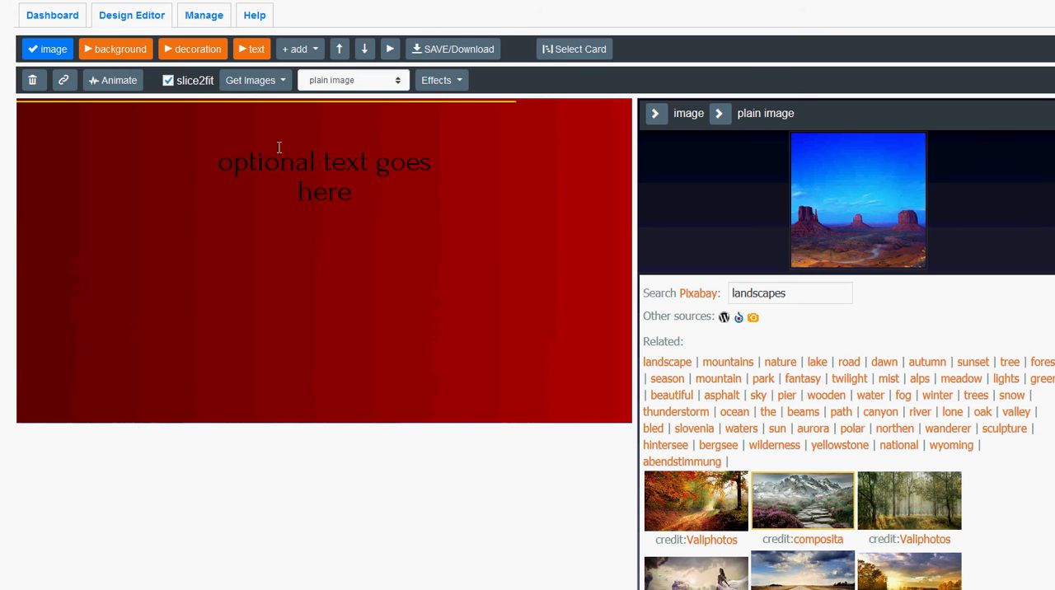
Replace the placeholder text "optional text goes here" with "winter blowout sale!".
{"action": "left_click_drag", "start_coordinate": [276, 165], "coordinate": [351, 195]}
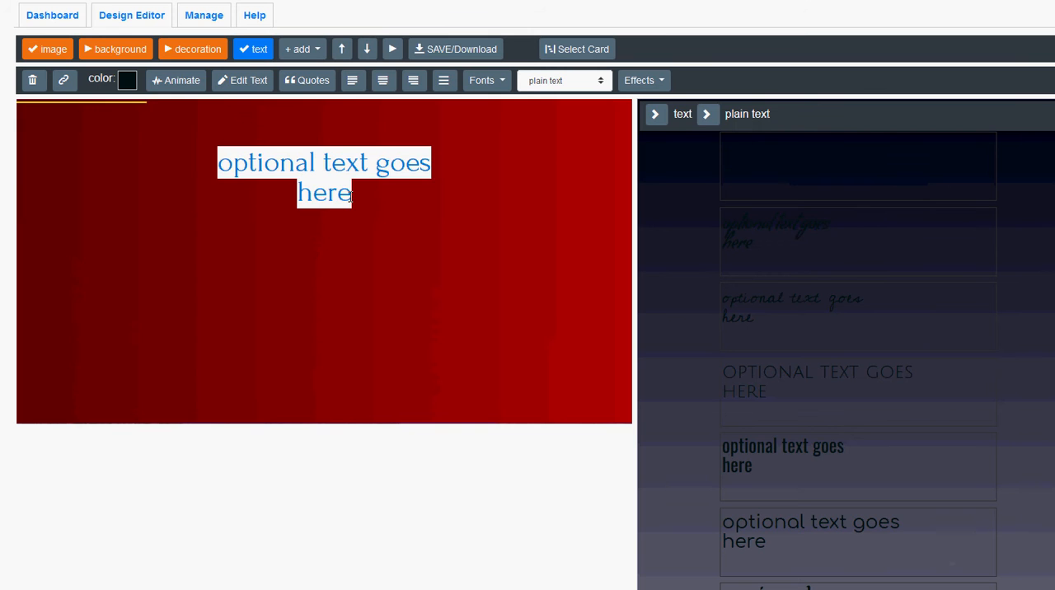
{"action": "type", "text": "winter"}
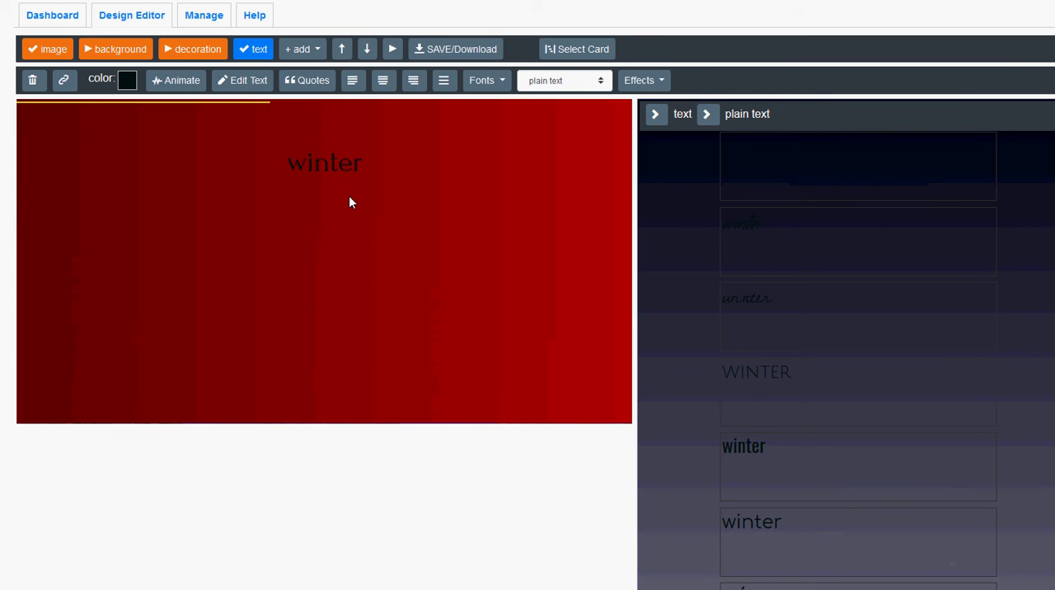
{"action": "type", "text": " blowou"}
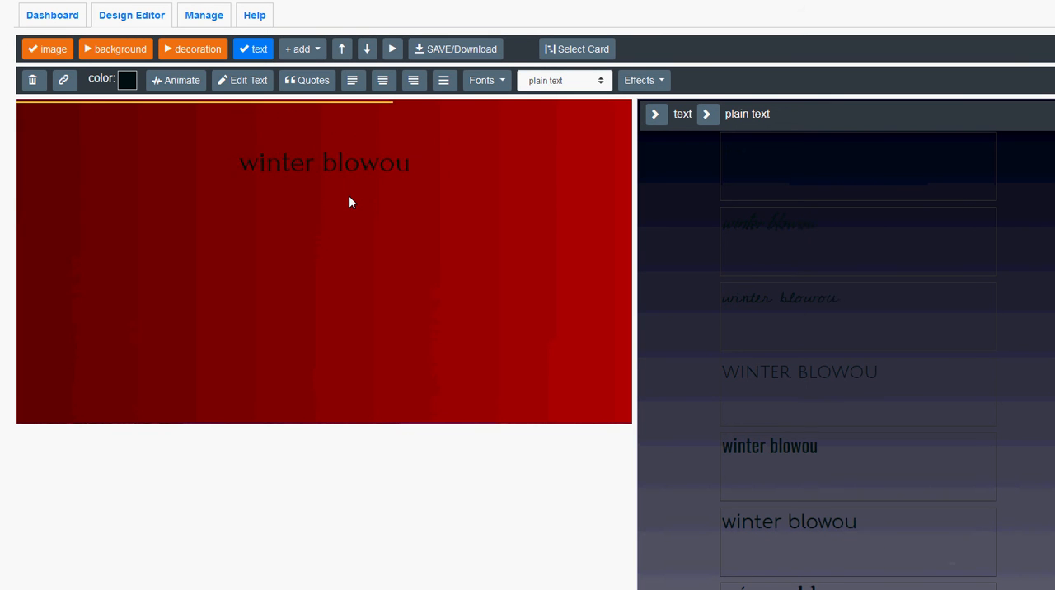
{"action": "type", "text": "t sale"}
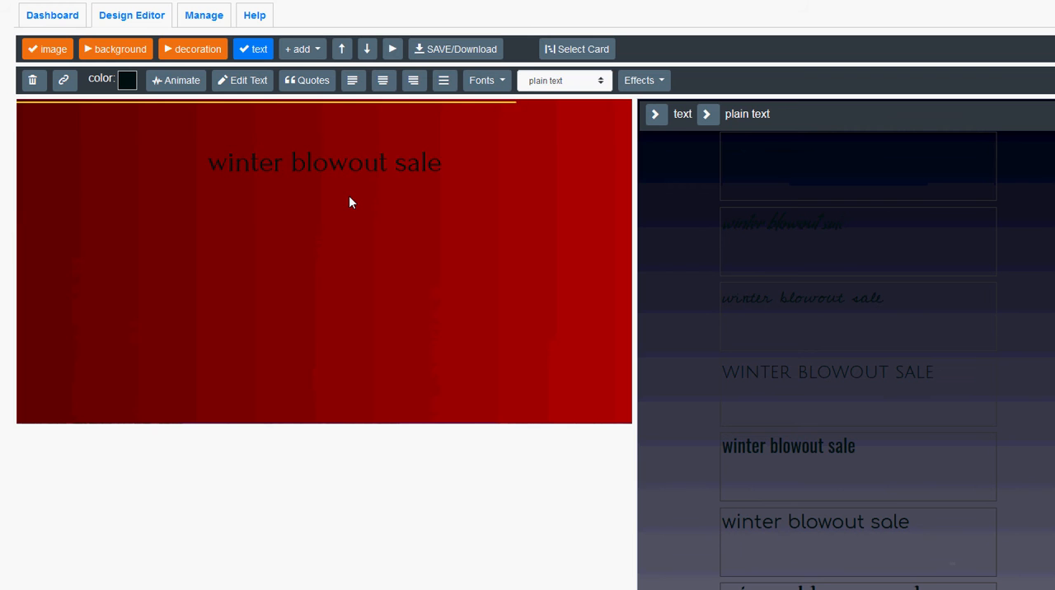
{"action": "type", "text": "!"}
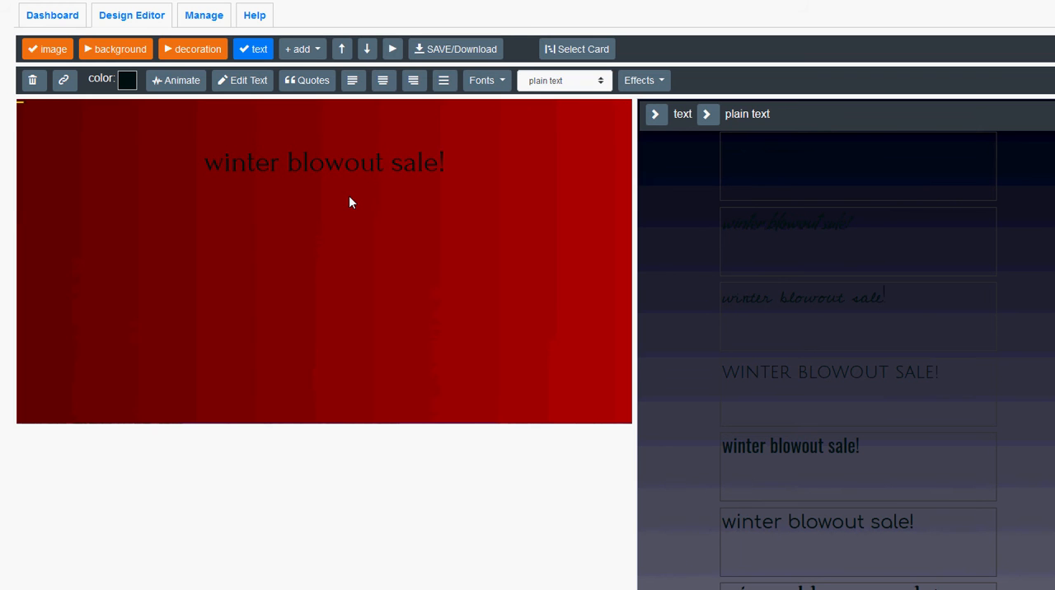
Color the headline text near-white (#ebf5f5) and apply the condensed bold-looking sans-serif font design.
{"action": "left_click", "coordinate": [126, 80]}
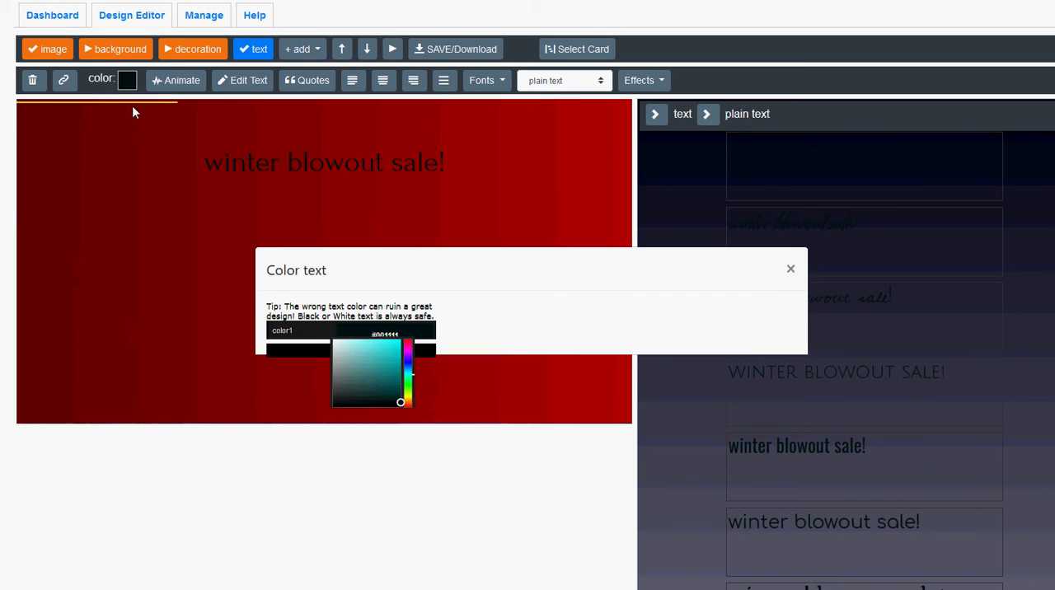
{"action": "left_click", "coordinate": [334, 341]}
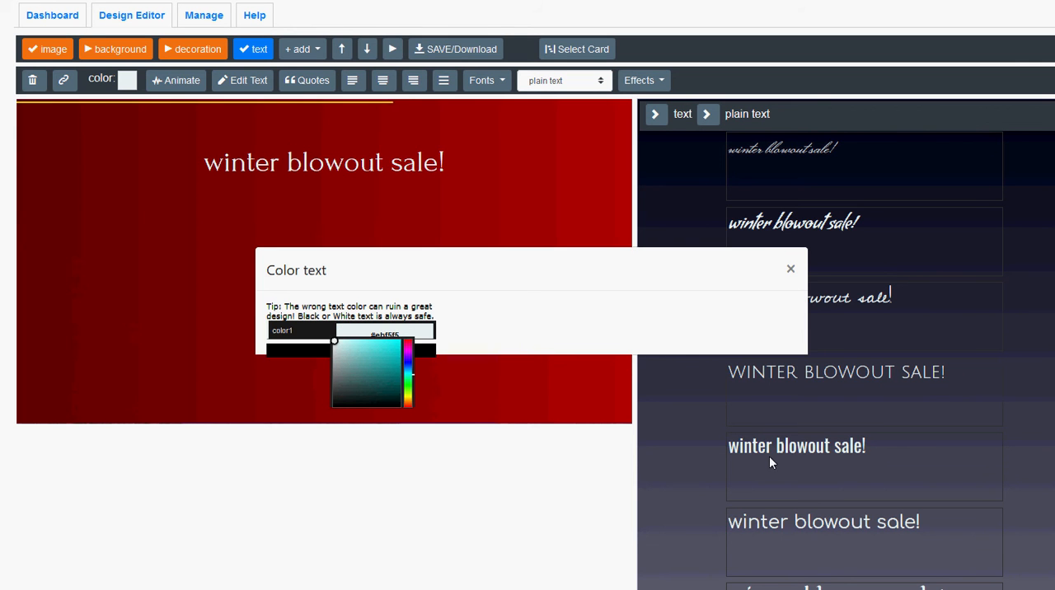
{"action": "left_click", "coordinate": [800, 449]}
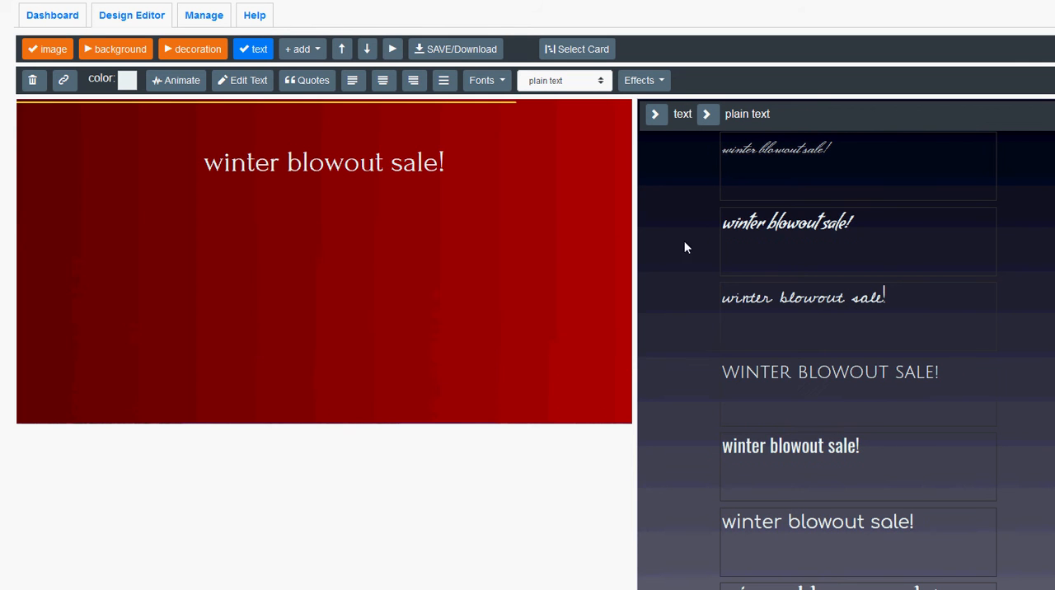
{"action": "left_click", "coordinate": [796, 448]}
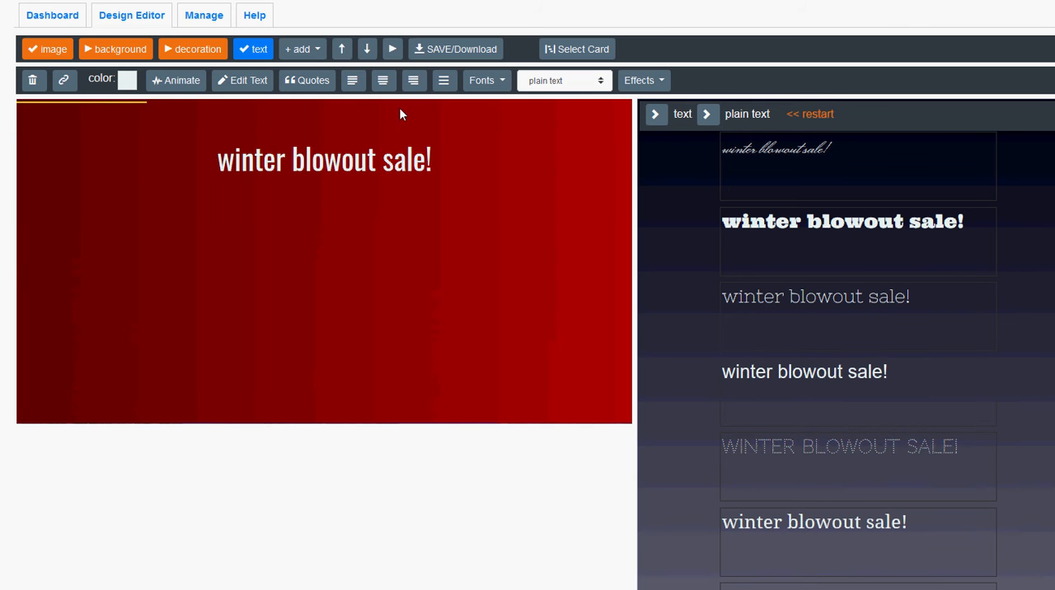
Change the headline to all capitals and move it down to the middle of the canvas.
{"action": "left_click", "coordinate": [445, 86]}
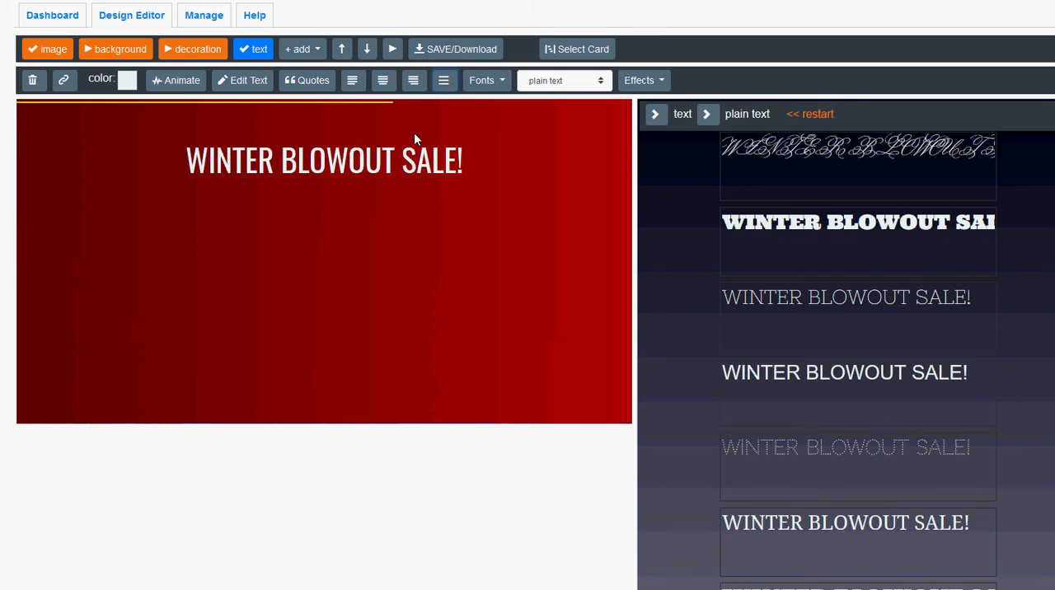
{"action": "left_click_drag", "start_coordinate": [389, 162], "coordinate": [381, 247]}
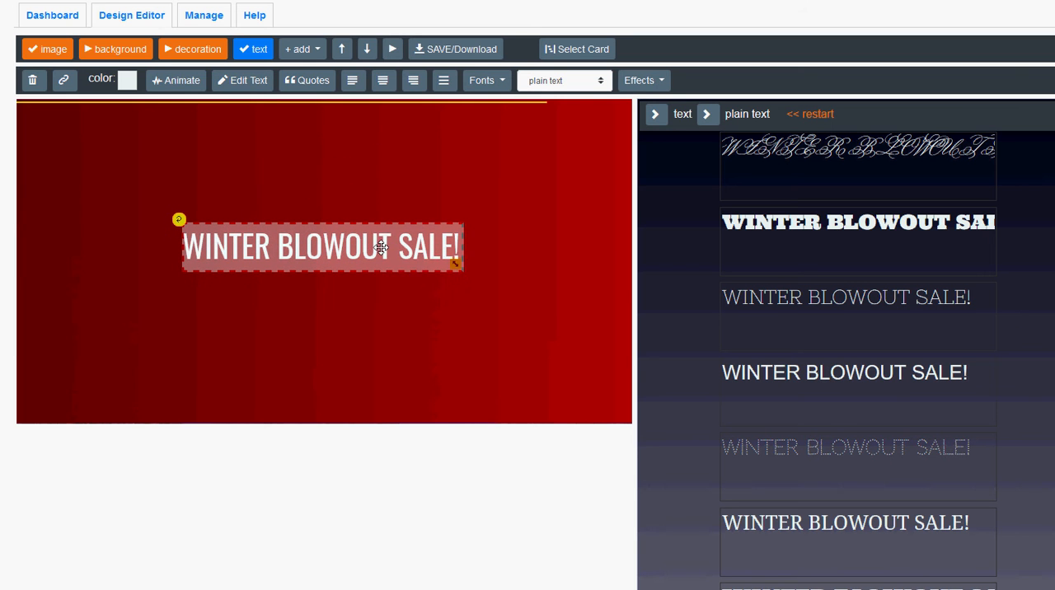
Animate the headline with animateIn none, addZoom 10 and animateOut pauseReverse, and start the animation.
{"action": "left_click", "coordinate": [178, 81]}
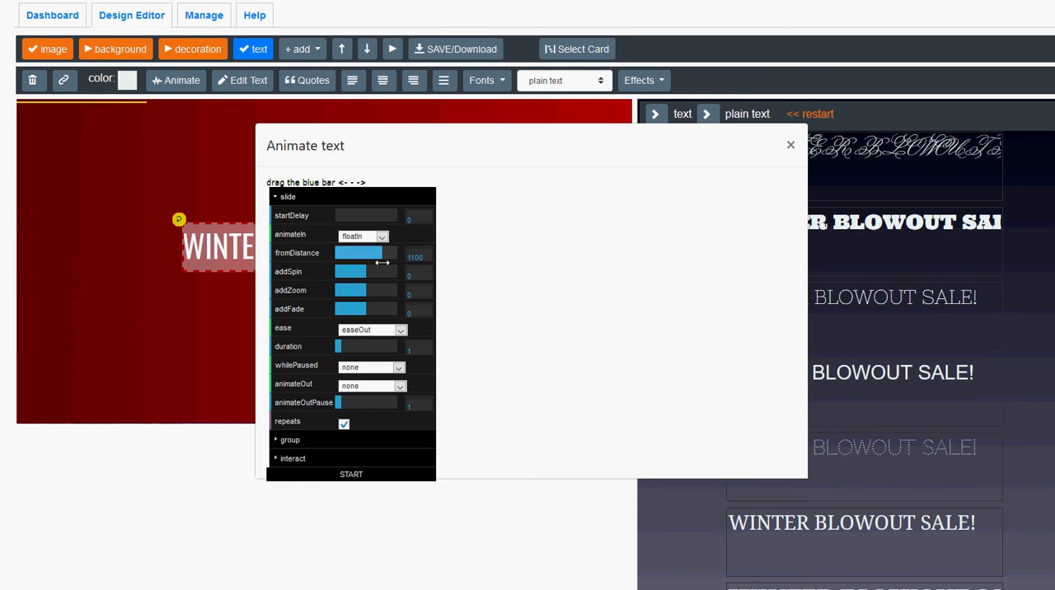
{"action": "left_click", "coordinate": [363, 239]}
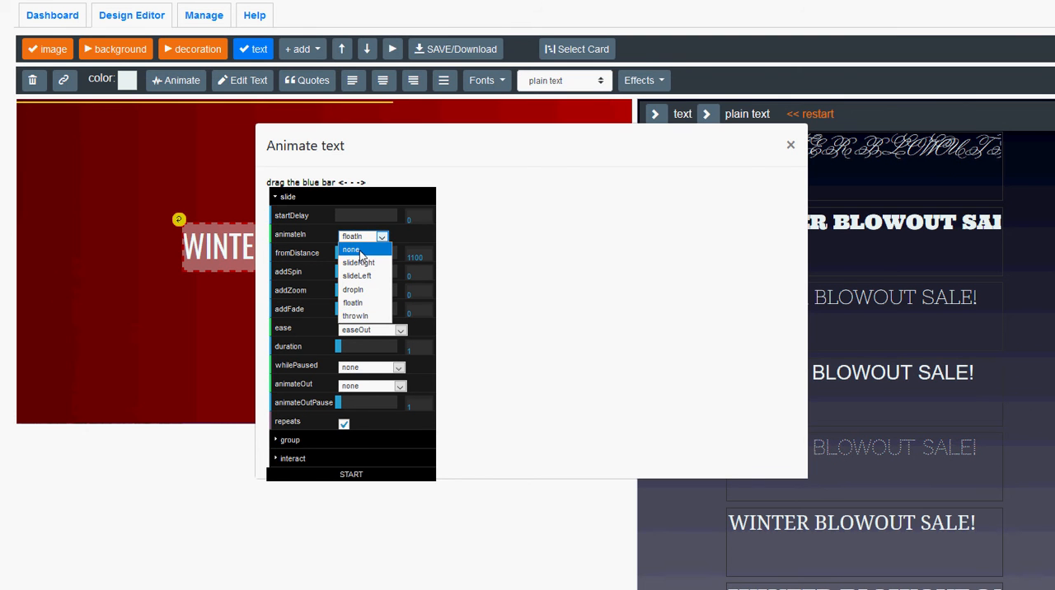
{"action": "left_click", "coordinate": [359, 250]}
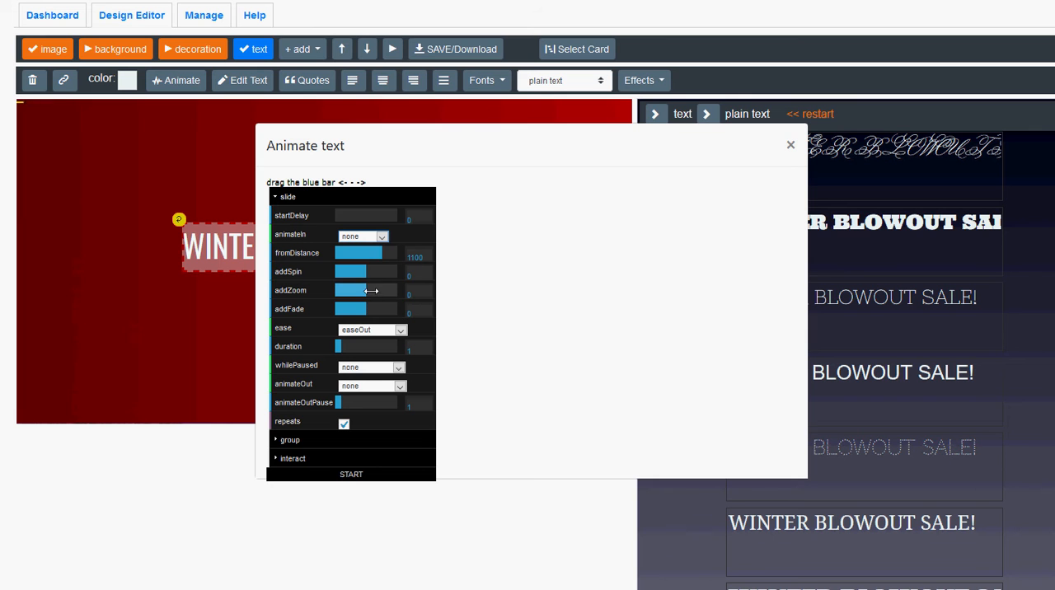
{"action": "left_click_drag", "start_coordinate": [368, 291], "coordinate": [400, 297]}
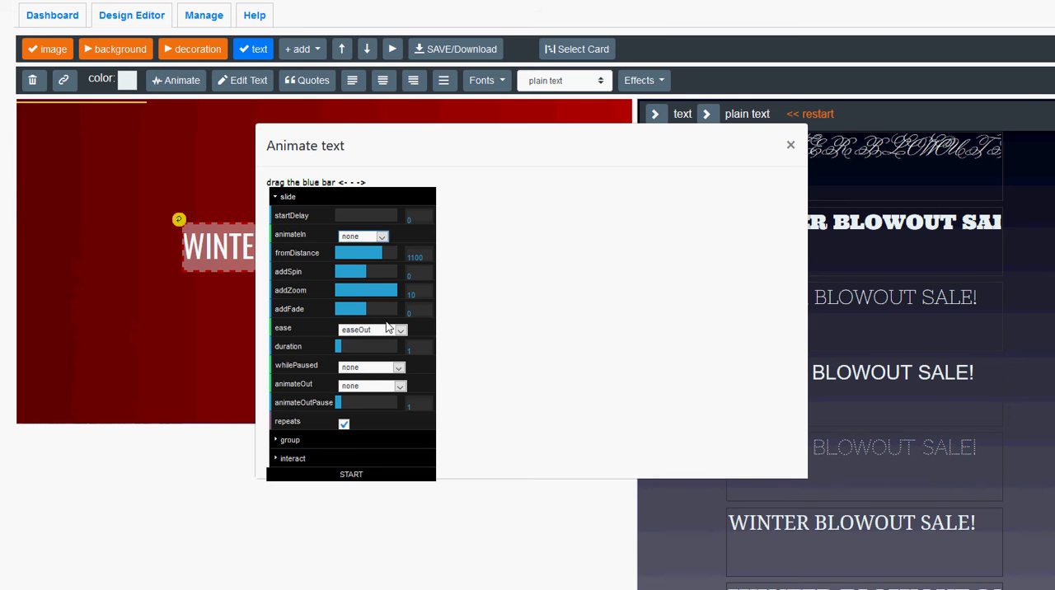
{"action": "left_click", "coordinate": [361, 388]}
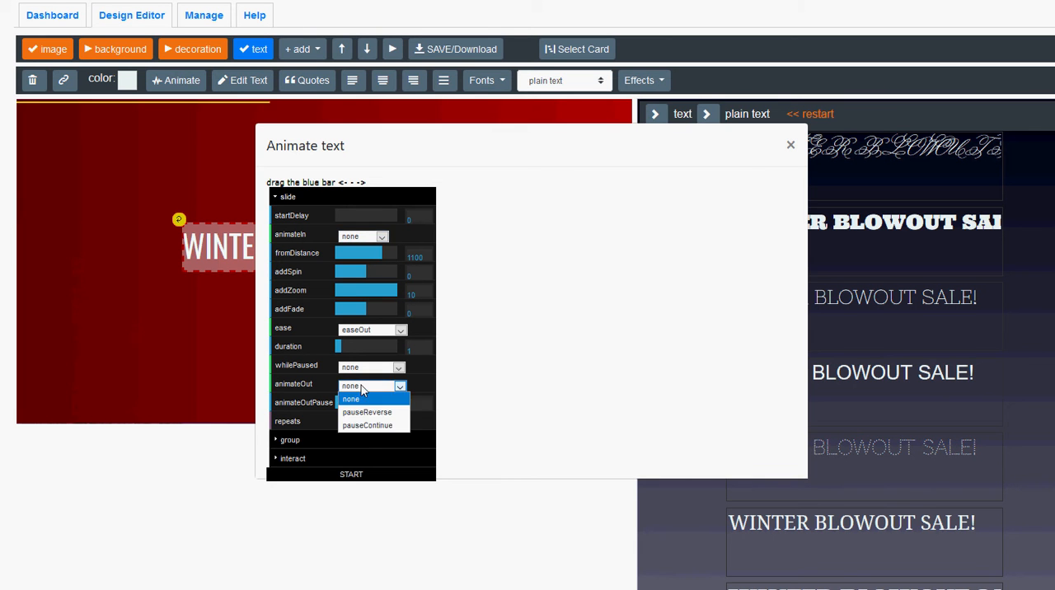
{"action": "left_click", "coordinate": [363, 417]}
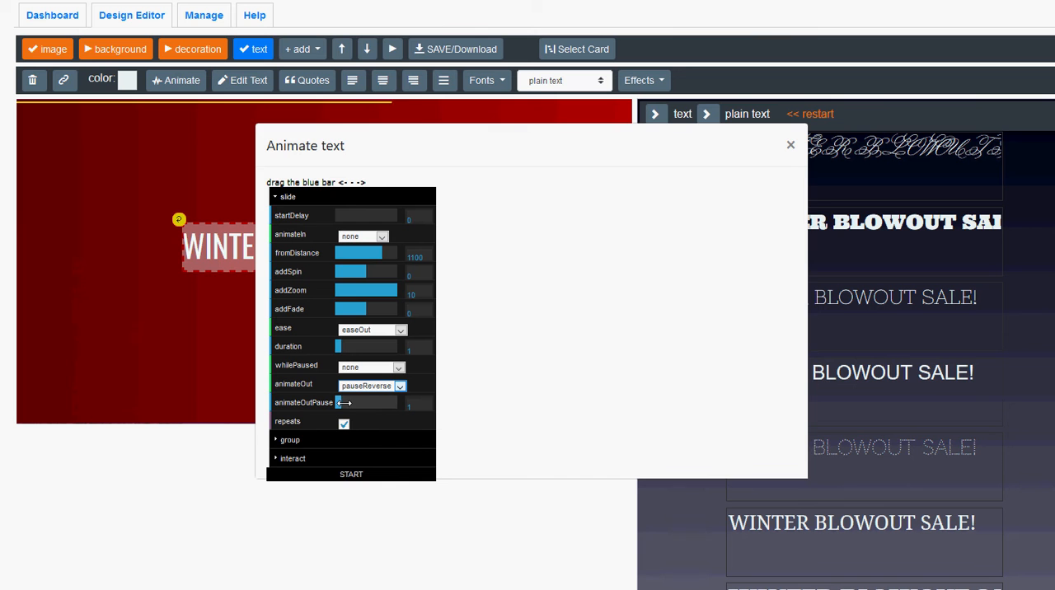
{"action": "left_click", "coordinate": [350, 476]}
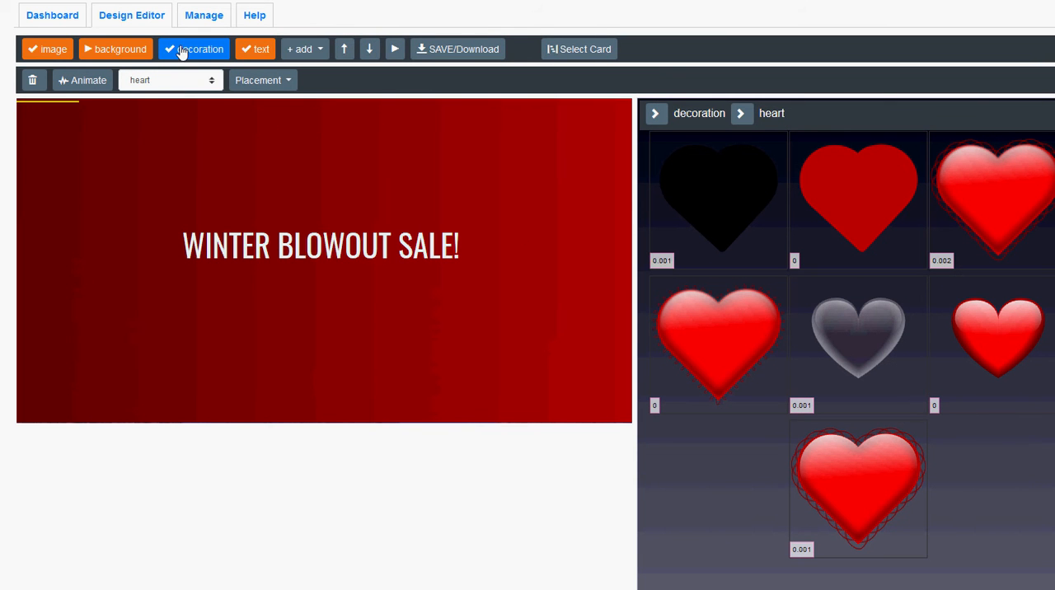
{"action": "left_click", "coordinate": [177, 80]}
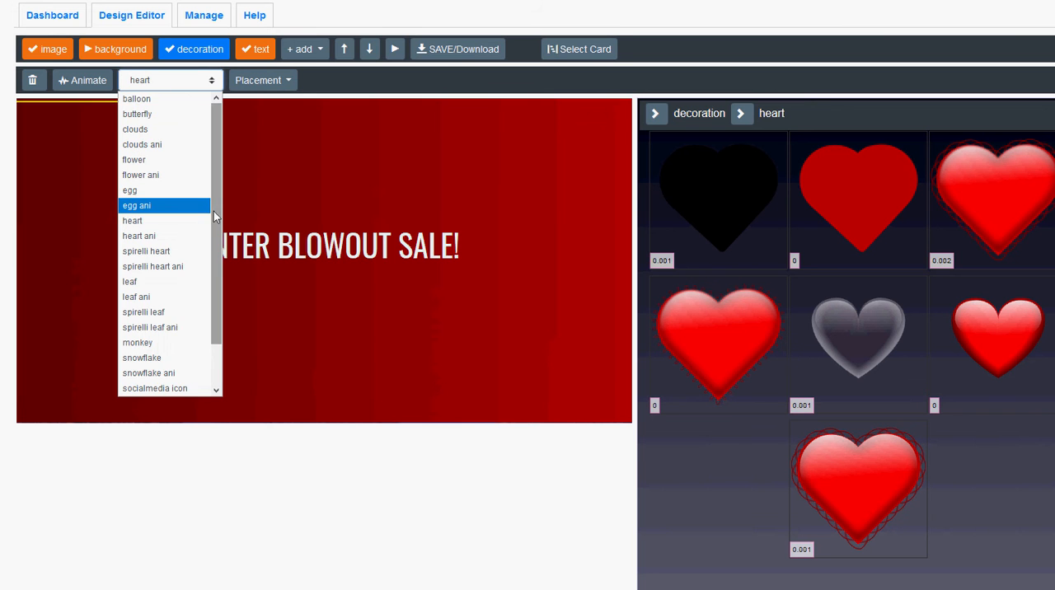
{"action": "scroll", "coordinate": [213, 239], "scroll_direction": "down", "scroll_amount": 1}
{"action": "scroll", "coordinate": [213, 239], "scroll_direction": "down", "scroll_amount": 1}
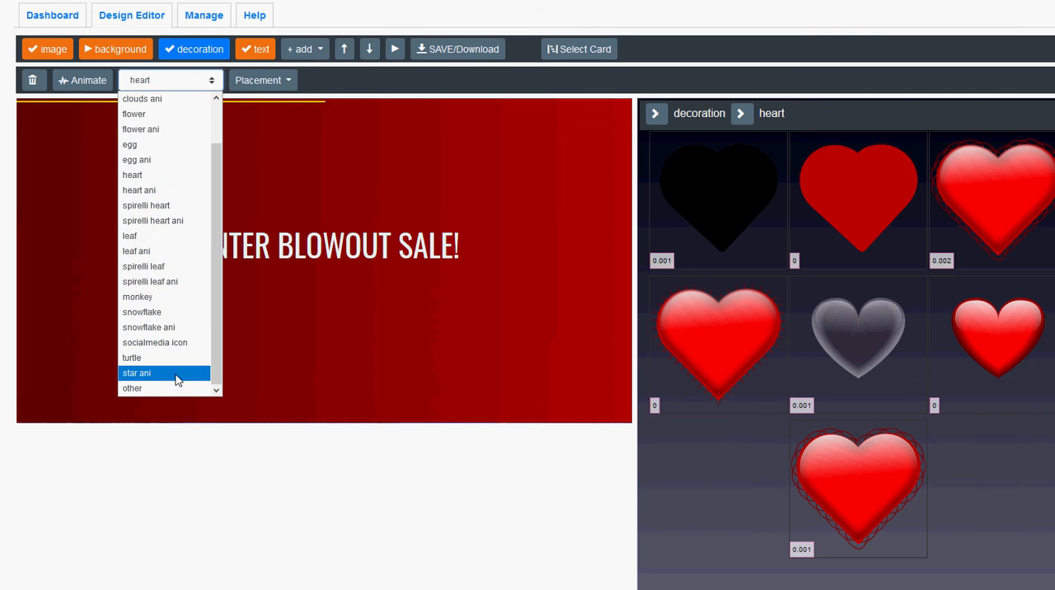
{"action": "left_click", "coordinate": [142, 389]}
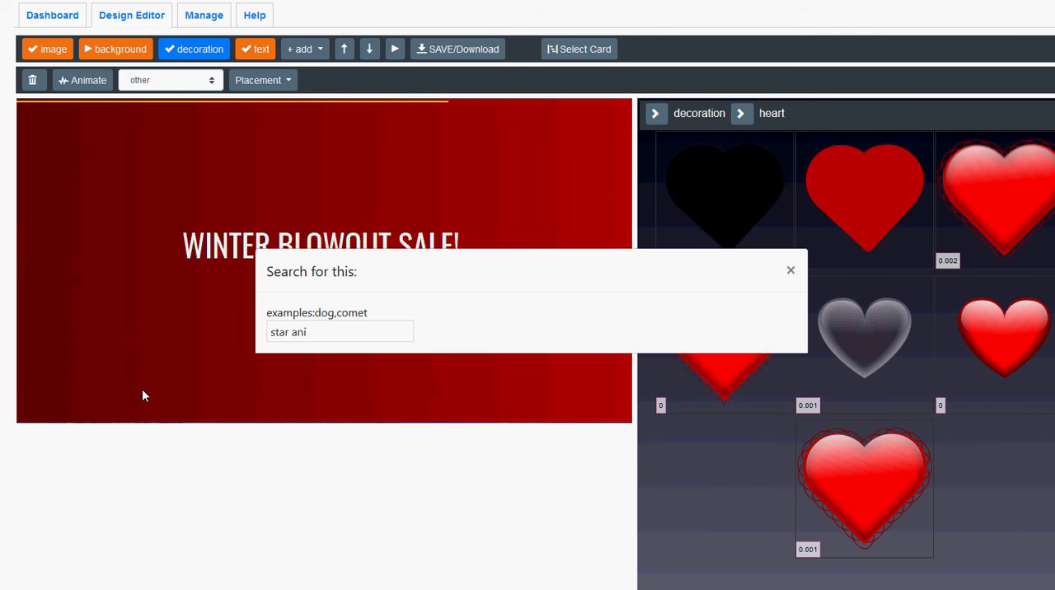
{"action": "left_click", "coordinate": [790, 273]}
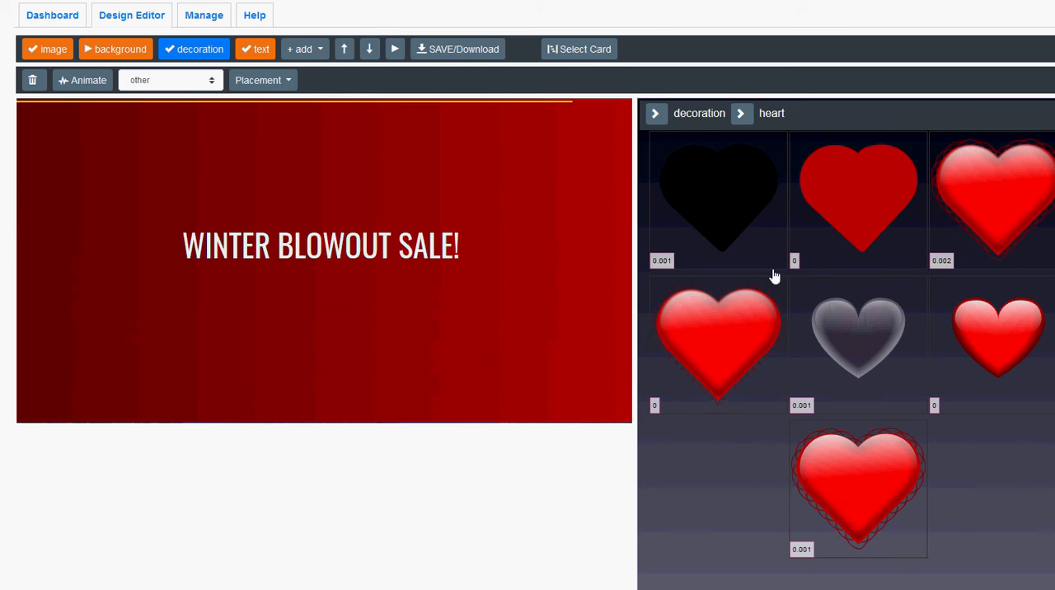
Set the decoration type to star ani and add the white four-pointed sparkle to the canvas.
{"action": "left_click", "coordinate": [208, 85]}
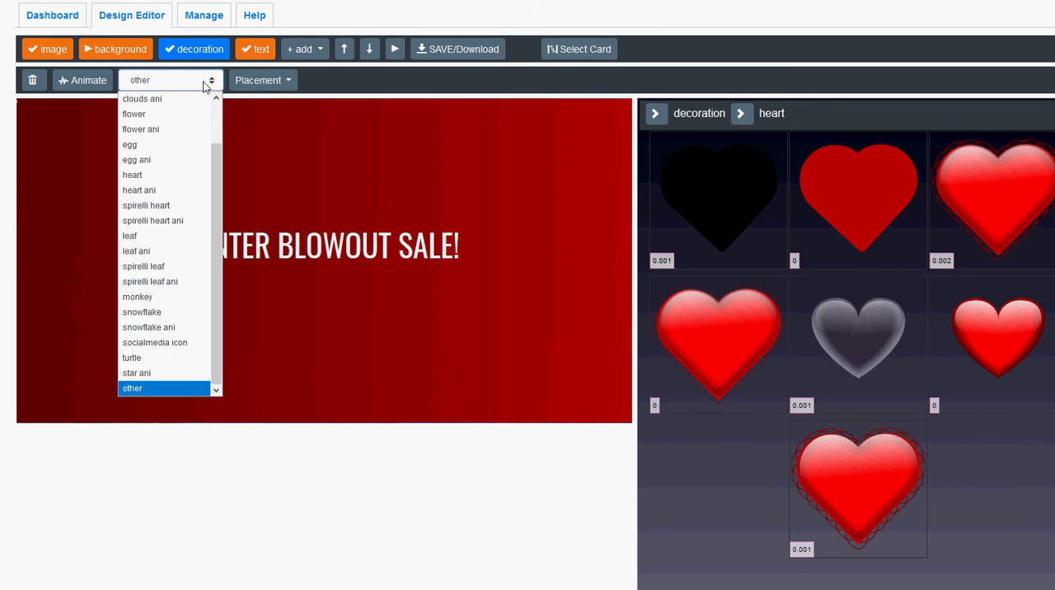
{"action": "left_click", "coordinate": [151, 375]}
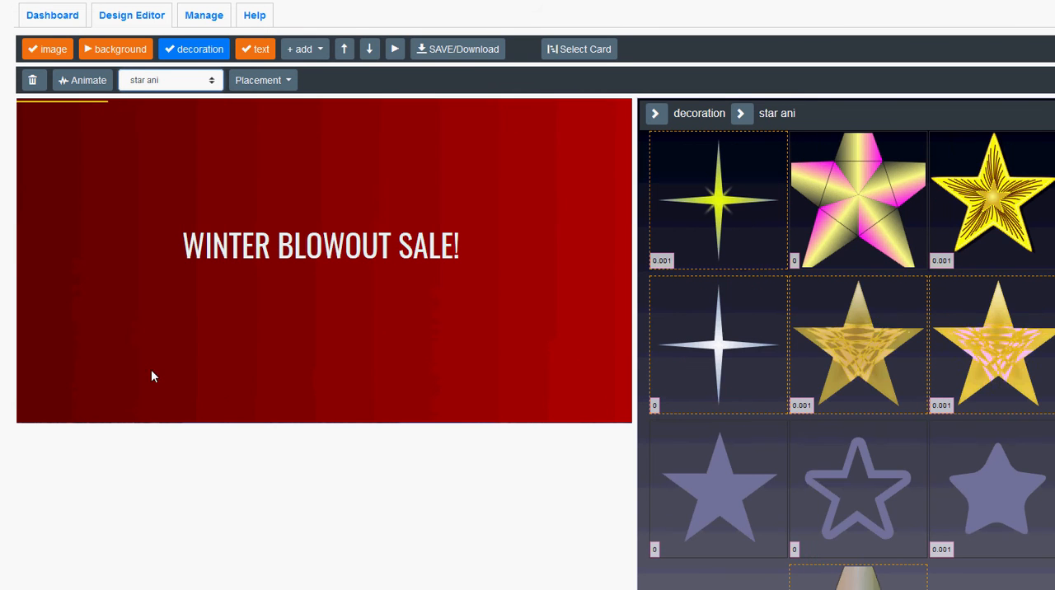
{"action": "left_click", "coordinate": [732, 349]}
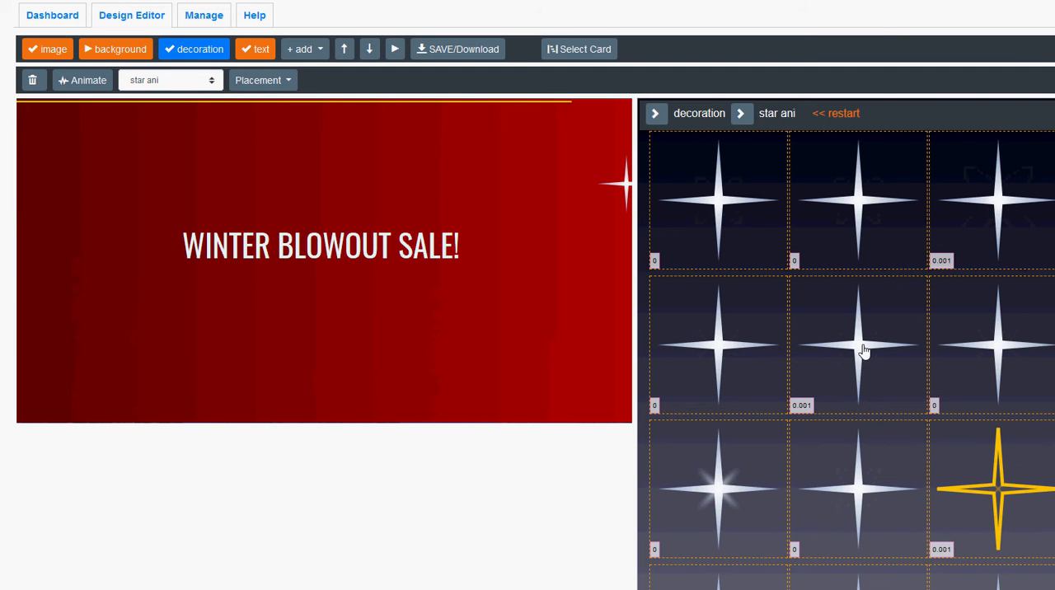
Add three more white four-pointed sparkles to the canvas, picking glowing variants from the evolved star designs.
{"action": "left_click", "coordinate": [724, 501]}
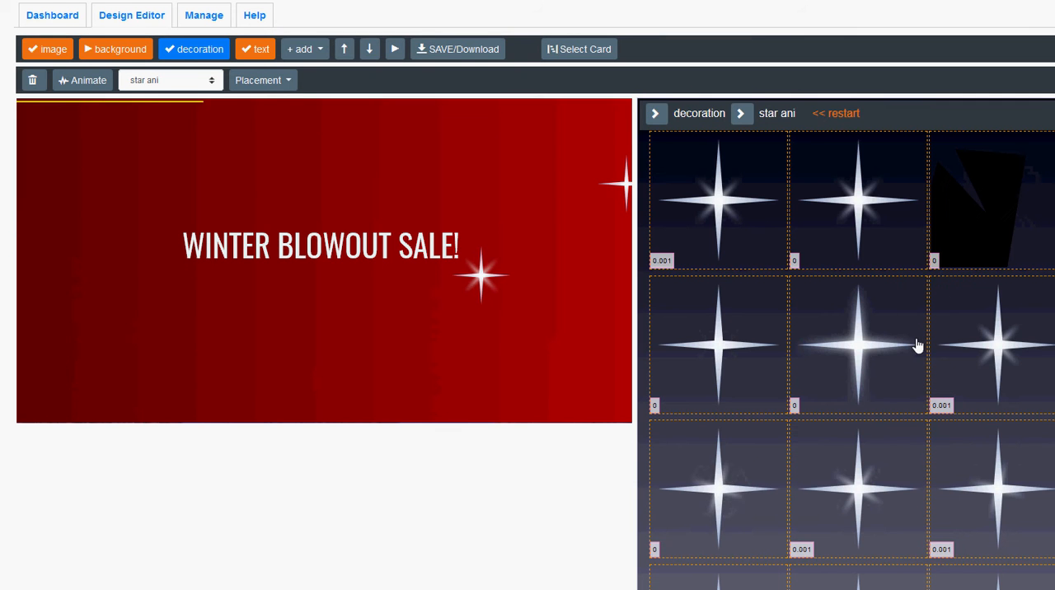
{"action": "scroll", "coordinate": [919, 346], "scroll_direction": "down", "scroll_amount": 3}
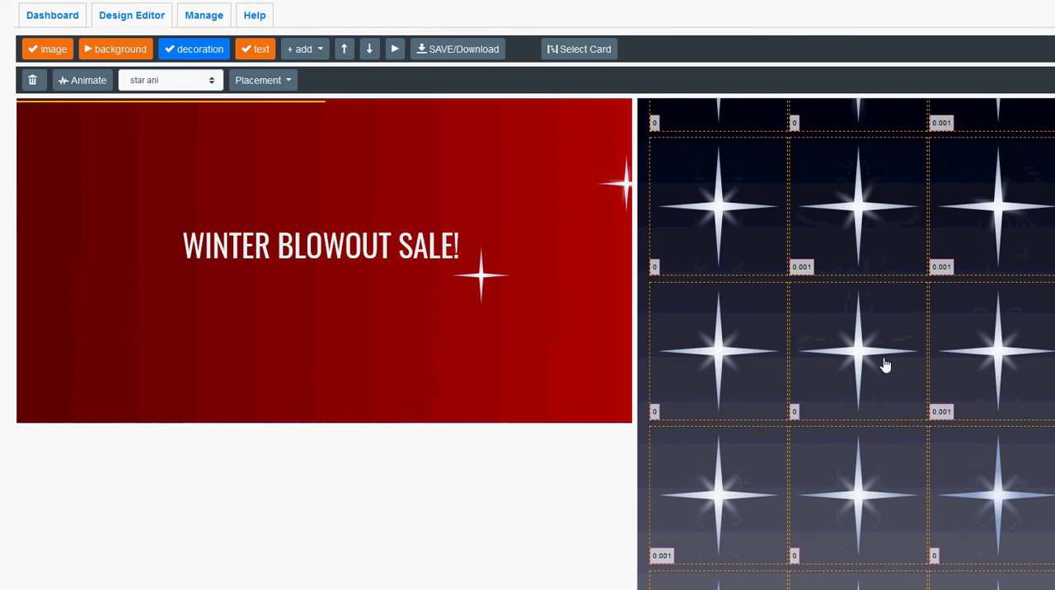
{"action": "scroll", "coordinate": [885, 364], "scroll_direction": "down", "scroll_amount": 1}
{"action": "left_click", "coordinate": [863, 287]}
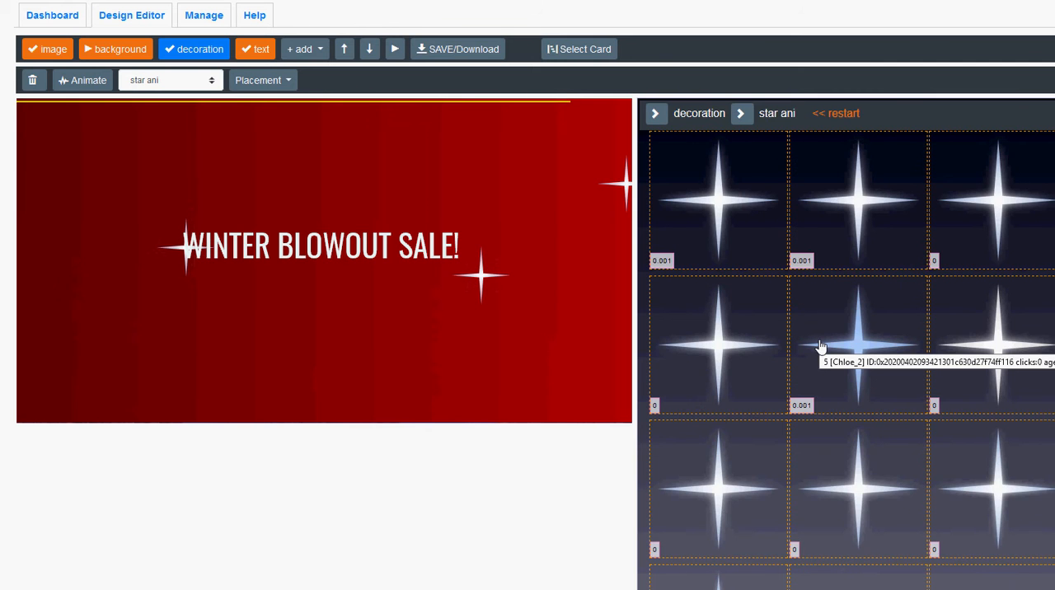
{"action": "scroll", "coordinate": [821, 347], "scroll_direction": "down", "scroll_amount": 3}
{"action": "scroll", "coordinate": [821, 348], "scroll_direction": "down", "scroll_amount": 3}
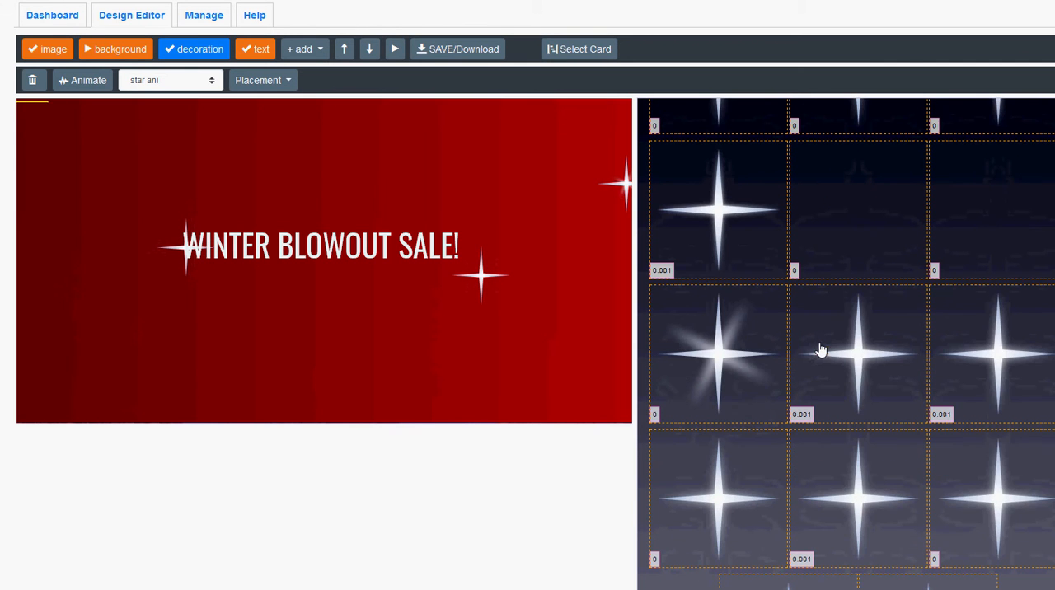
{"action": "left_click", "coordinate": [738, 356]}
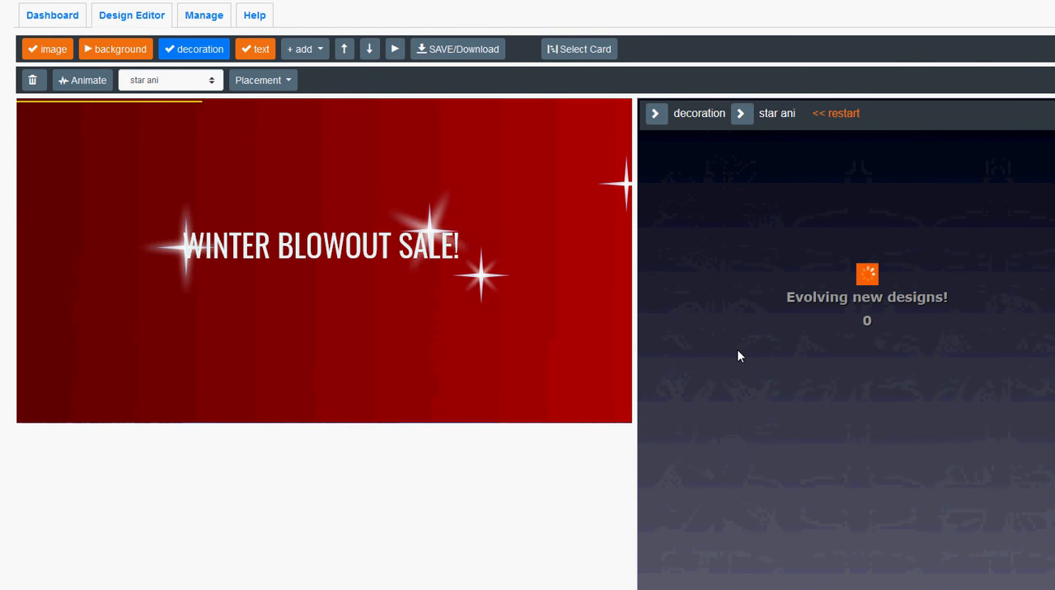
Add two further white sparkle variants from the star designs to fill the lower part of the canvas.
{"action": "scroll", "coordinate": [891, 338], "scroll_direction": "down", "scroll_amount": 2}
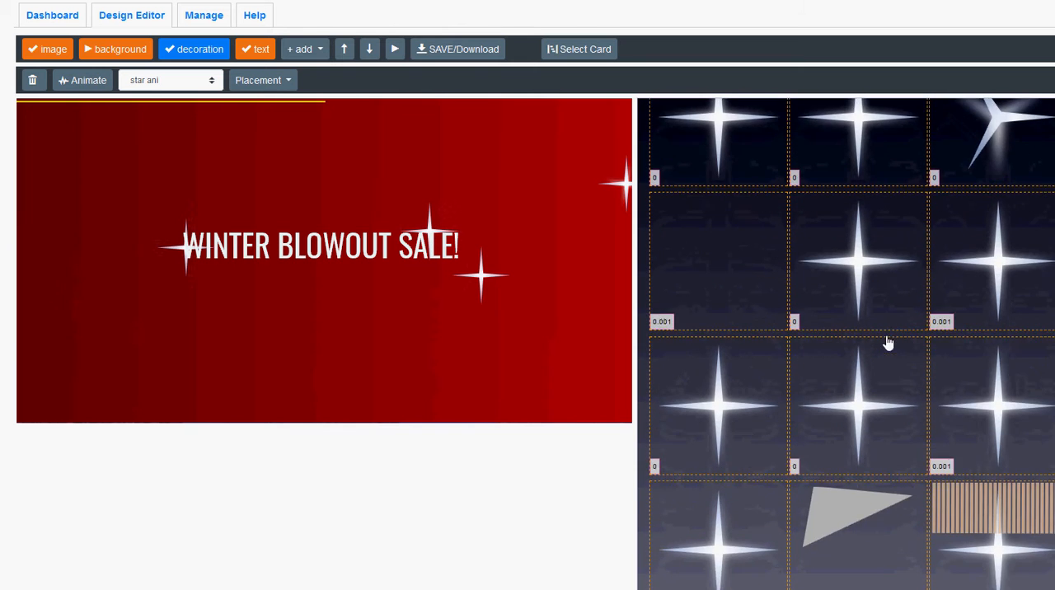
{"action": "scroll", "coordinate": [888, 343], "scroll_direction": "down", "scroll_amount": 2}
{"action": "left_click", "coordinate": [885, 346]}
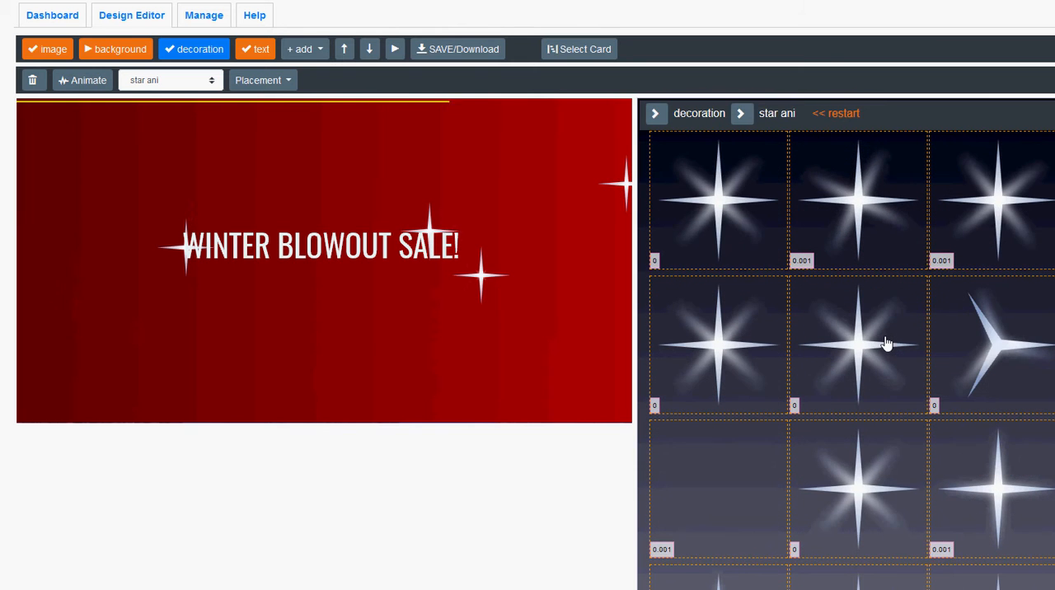
{"action": "left_click", "coordinate": [854, 198]}
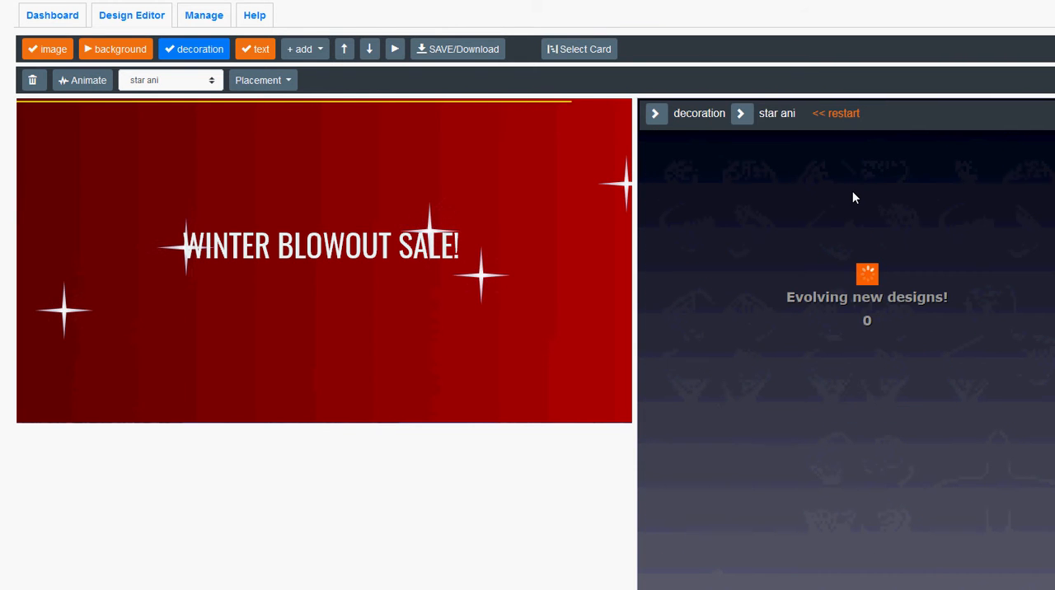
{"action": "scroll", "coordinate": [873, 272], "scroll_direction": "down", "scroll_amount": 2}
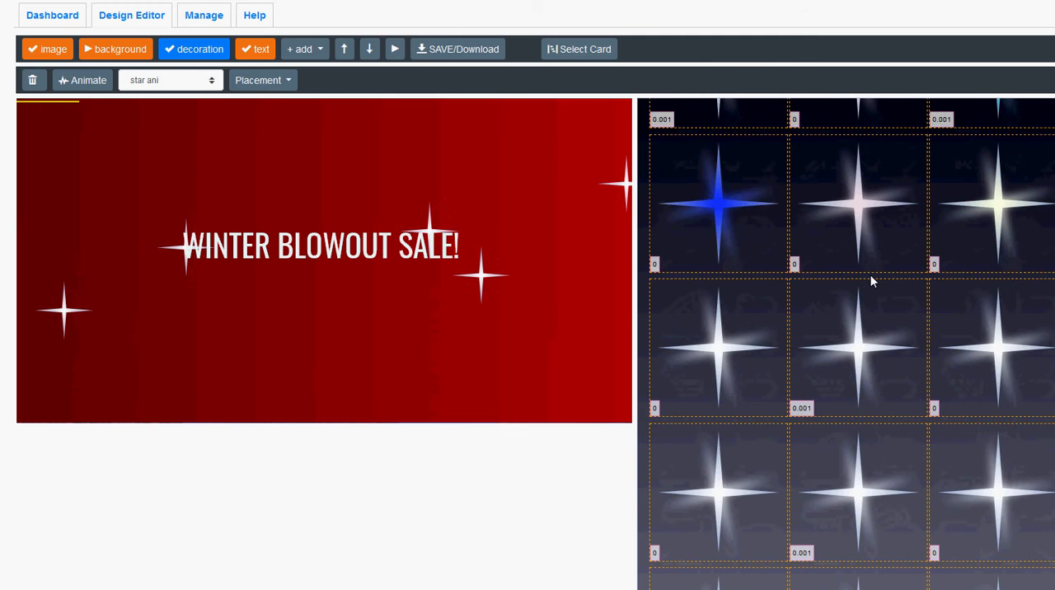
{"action": "scroll", "coordinate": [873, 280], "scroll_direction": "down", "scroll_amount": 3}
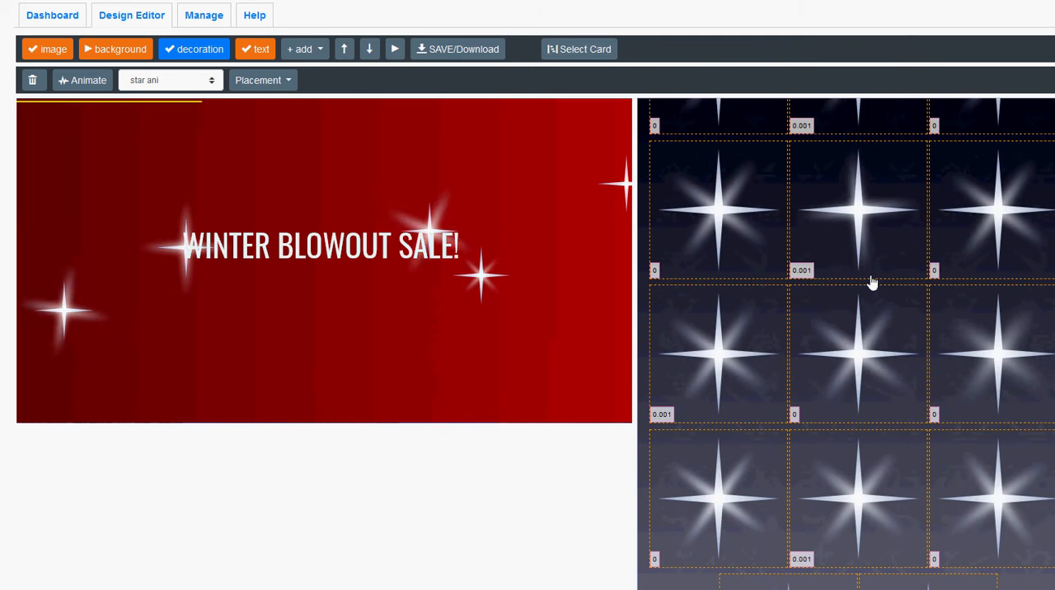
{"action": "left_click", "coordinate": [865, 344]}
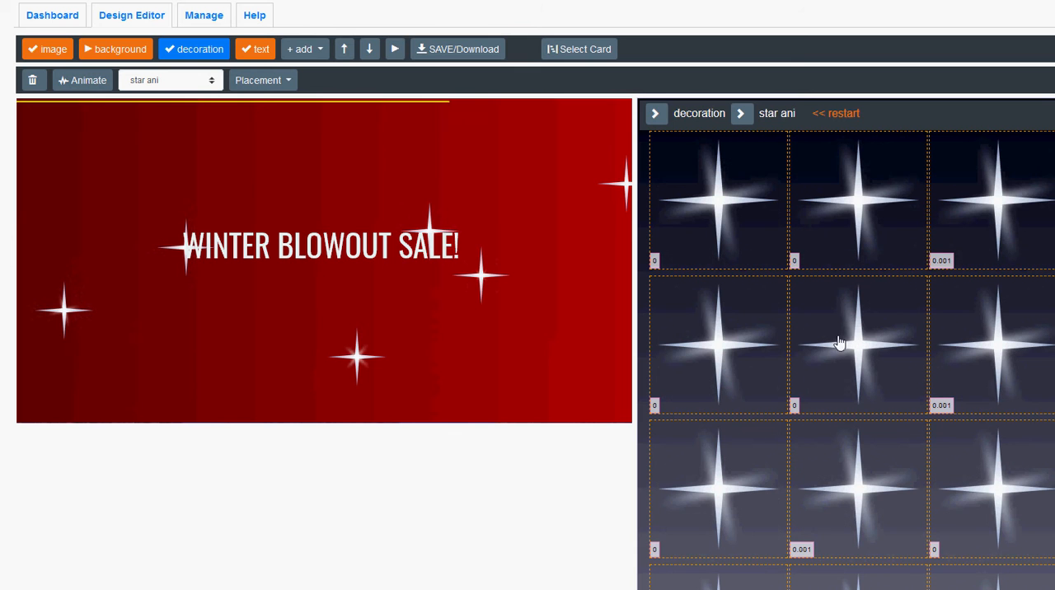
{"action": "scroll", "coordinate": [882, 327], "scroll_direction": "down", "scroll_amount": 1}
{"action": "scroll", "coordinate": [882, 328], "scroll_direction": "up", "scroll_amount": 1}
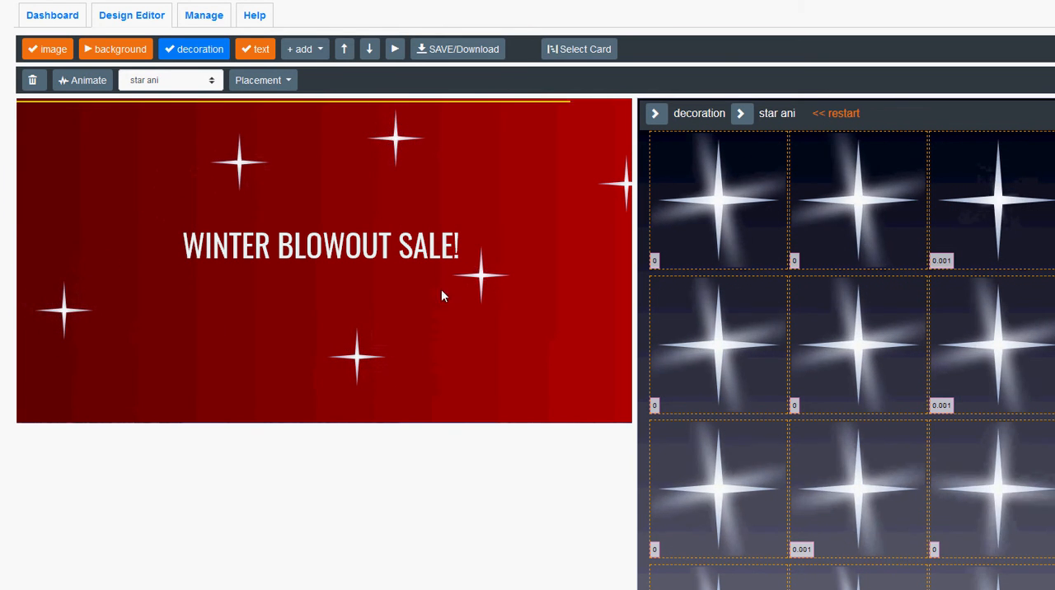
Move the sparkle at the headline's end to the canvas's lower right and enlarge it, then enlarge the sparkle above WINTER.
{"action": "left_click_drag", "start_coordinate": [484, 280], "coordinate": [509, 357]}
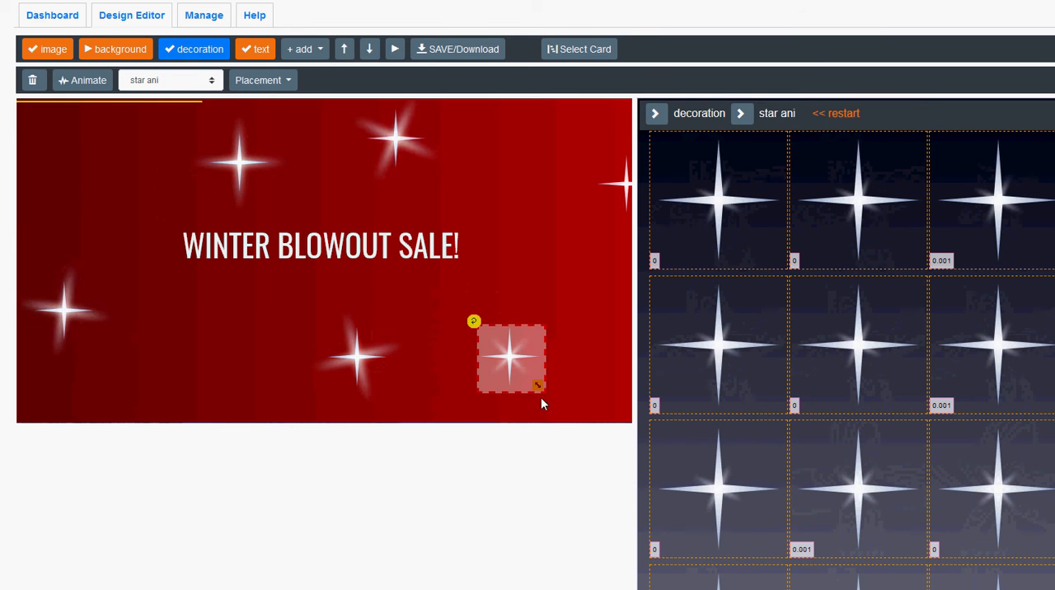
{"action": "left_click_drag", "start_coordinate": [553, 401], "coordinate": [556, 403]}
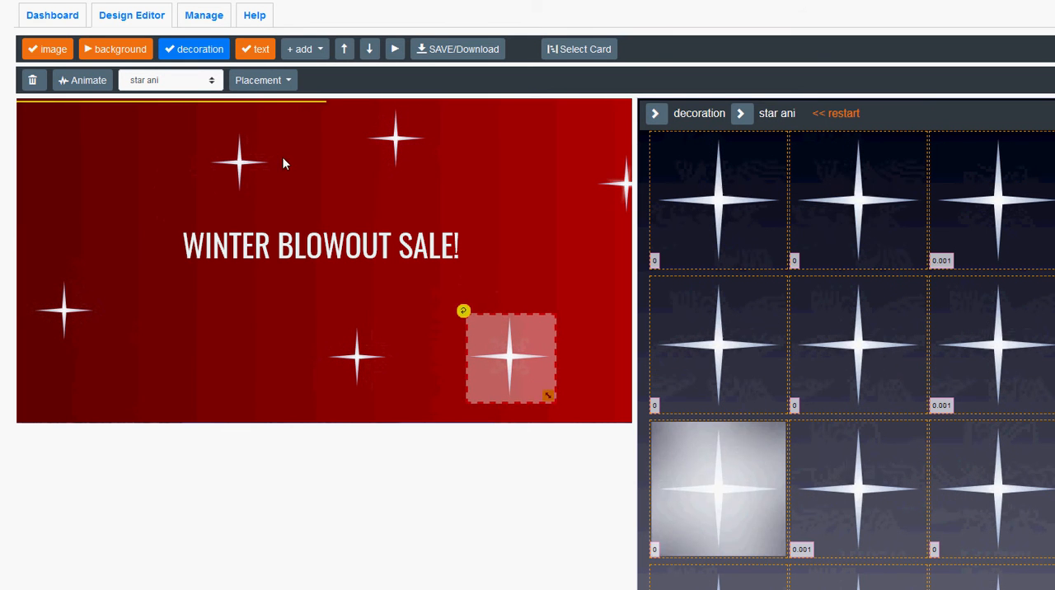
{"action": "left_click", "coordinate": [249, 164]}
{"action": "left_click_drag", "start_coordinate": [268, 189], "coordinate": [291, 211]}
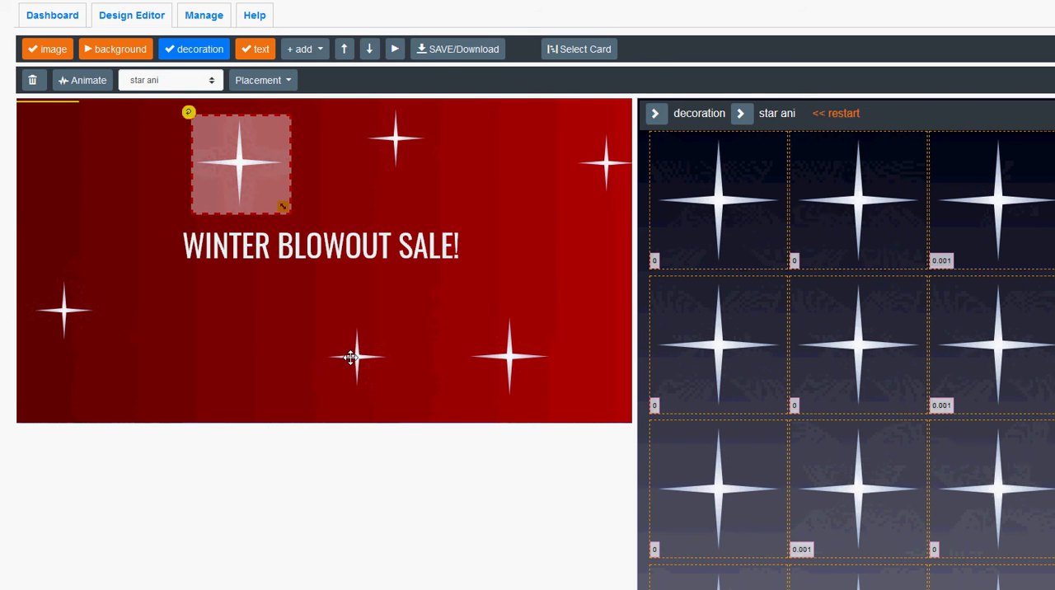
Configure the selected sparkle's animation with addFade 10, animateOut pauseReverse and animateOutPause 0.
{"action": "left_click", "coordinate": [91, 82]}
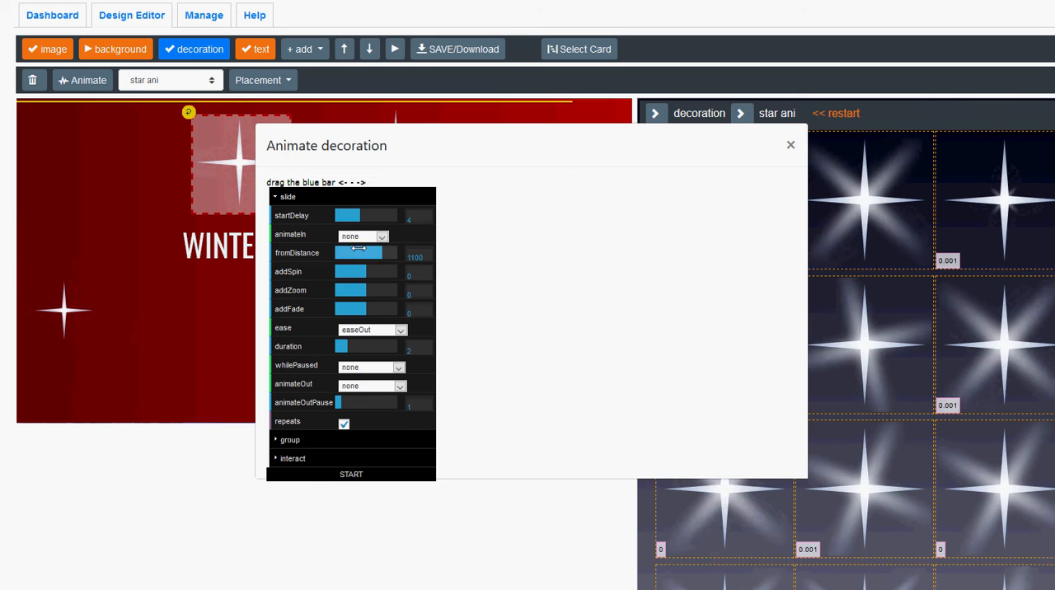
{"action": "left_click_drag", "start_coordinate": [368, 307], "coordinate": [405, 310]}
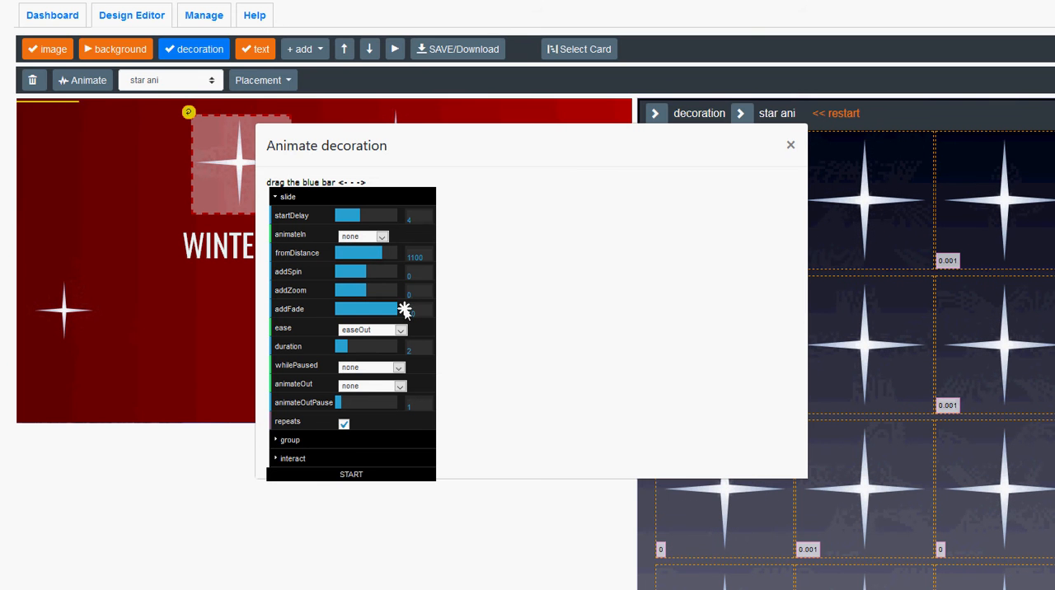
{"action": "left_click", "coordinate": [358, 387]}
{"action": "left_click", "coordinate": [362, 412]}
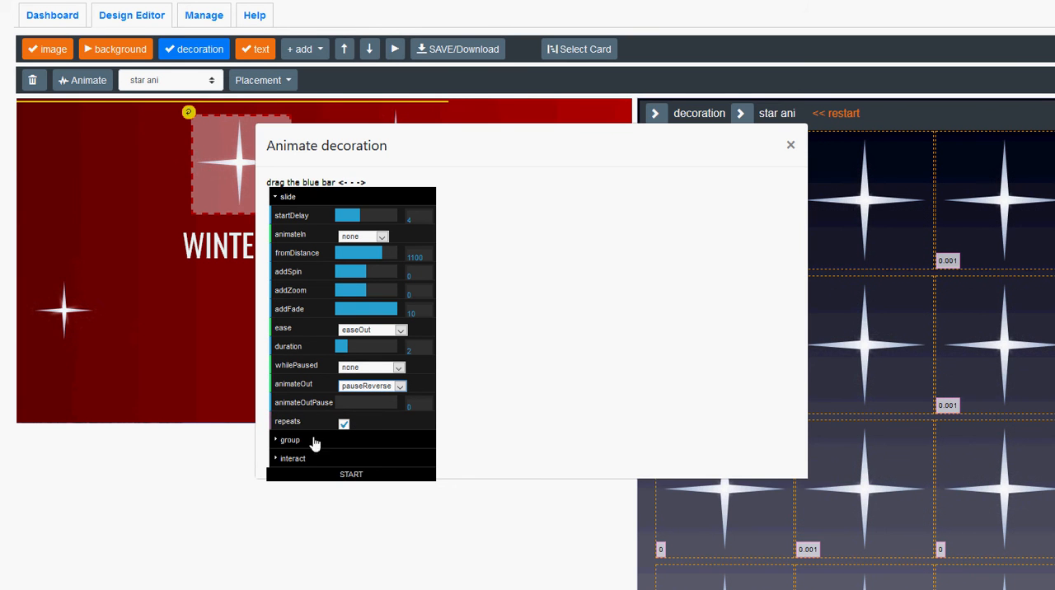
Apply the fade animation to the whole star group with delayMode random, and start it.
{"action": "left_click", "coordinate": [286, 442]}
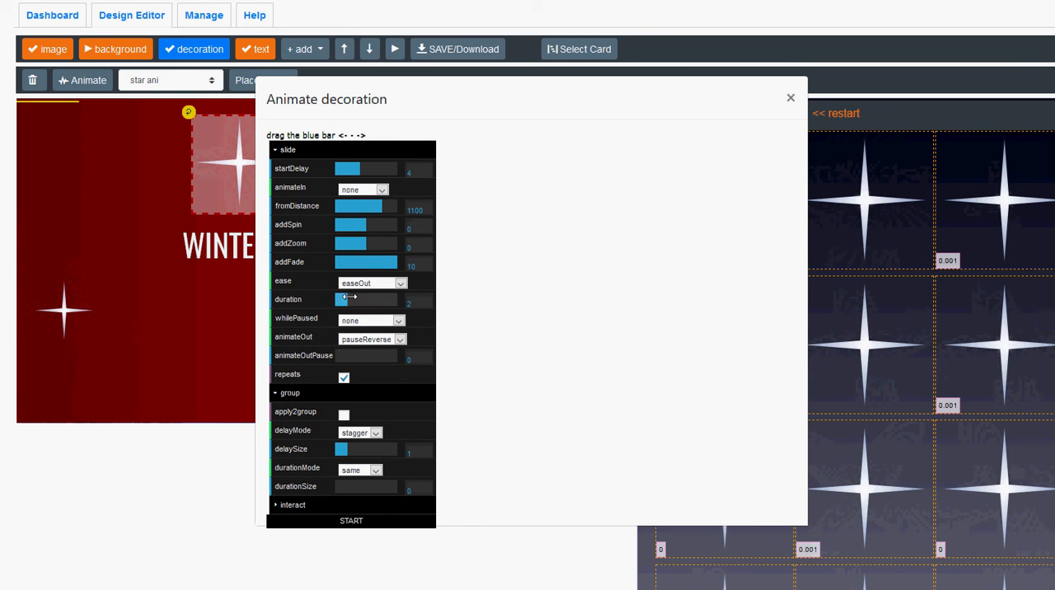
{"action": "left_click", "coordinate": [344, 413]}
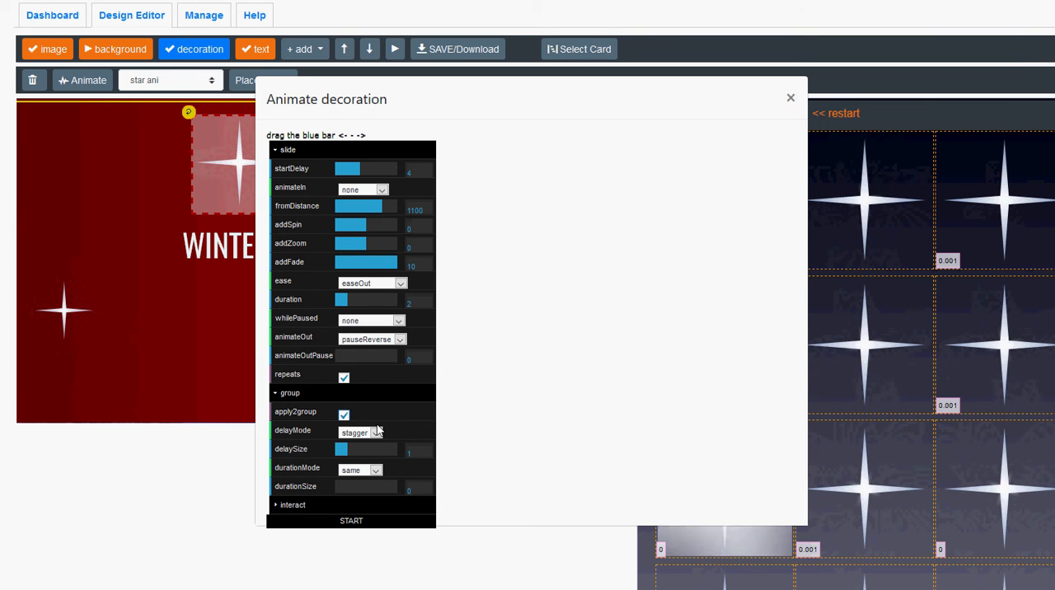
{"action": "left_click", "coordinate": [373, 434]}
{"action": "left_click", "coordinate": [356, 459]}
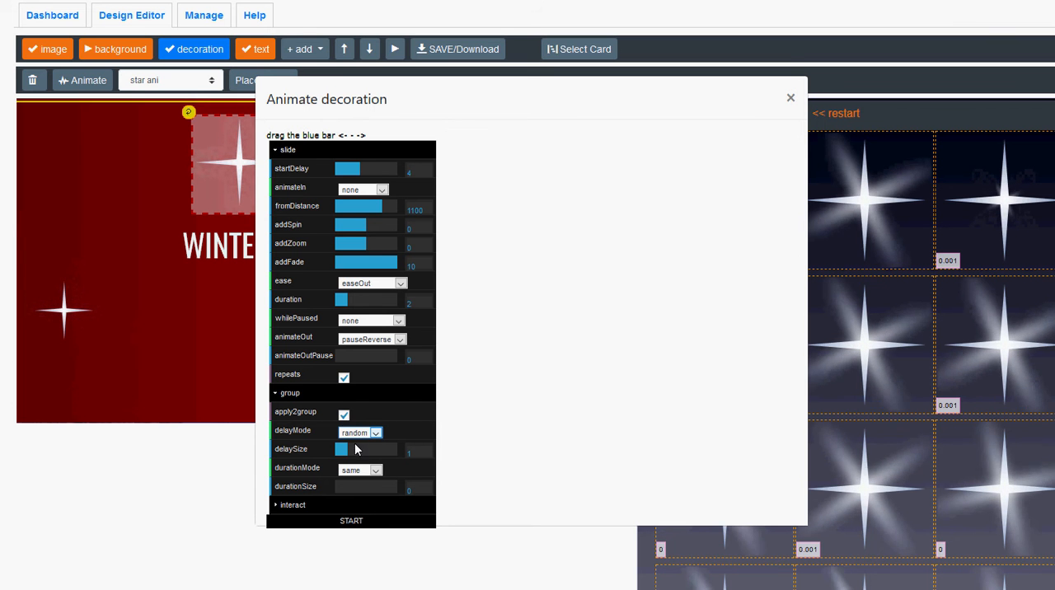
{"action": "left_click", "coordinate": [353, 521]}
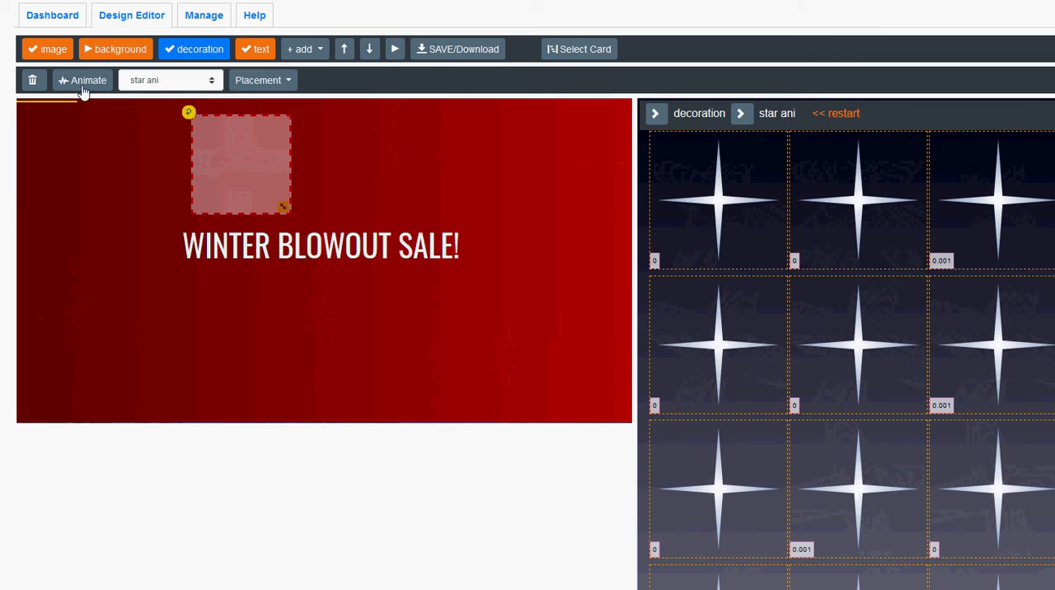
Set the star group animation's startDelay to 0 and duration to 1.2, and start it again.
{"action": "left_click", "coordinate": [83, 85]}
{"action": "left_click_drag", "start_coordinate": [333, 170], "coordinate": [329, 175]}
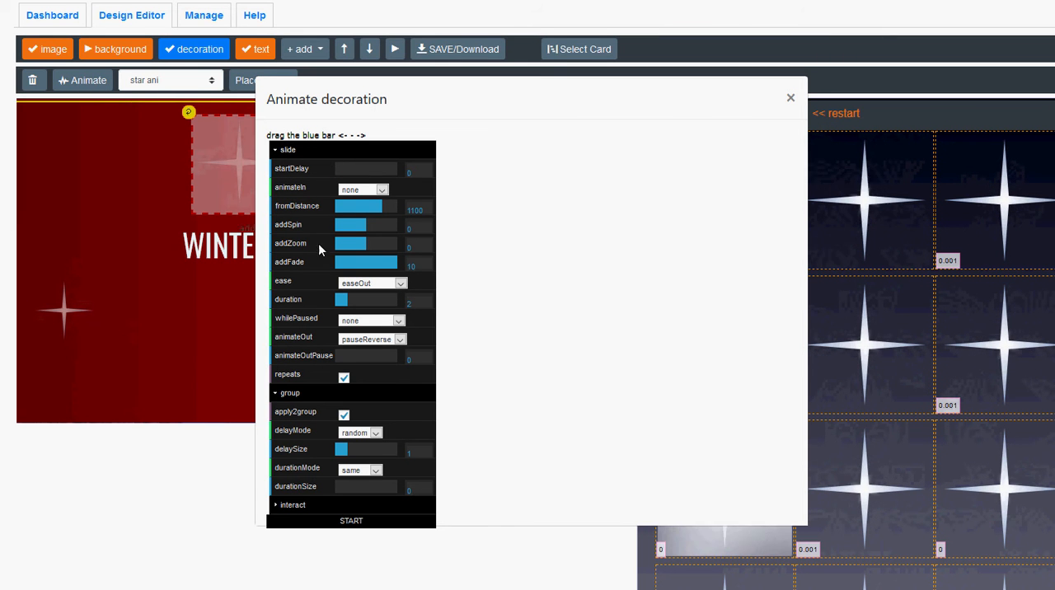
{"action": "left_click_drag", "start_coordinate": [341, 302], "coordinate": [338, 302]}
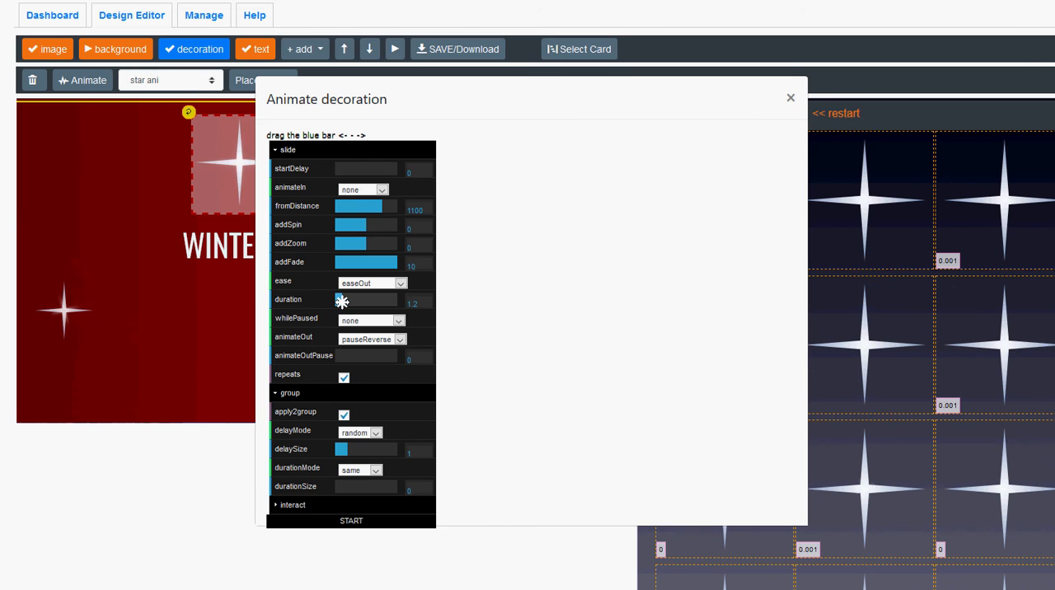
{"action": "left_click_drag", "start_coordinate": [337, 449], "coordinate": [338, 450]}
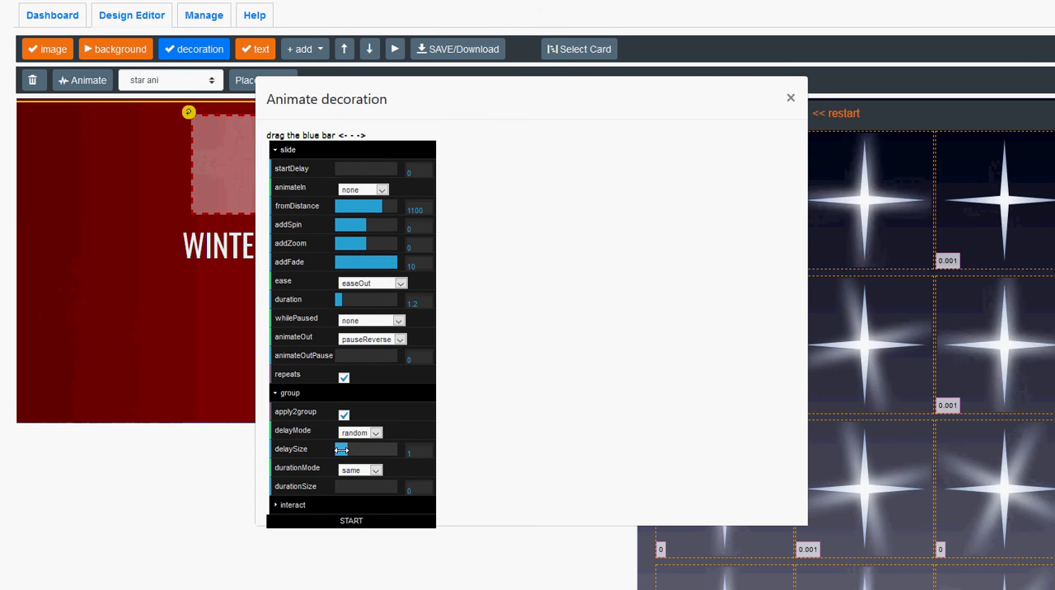
{"action": "left_click", "coordinate": [349, 521]}
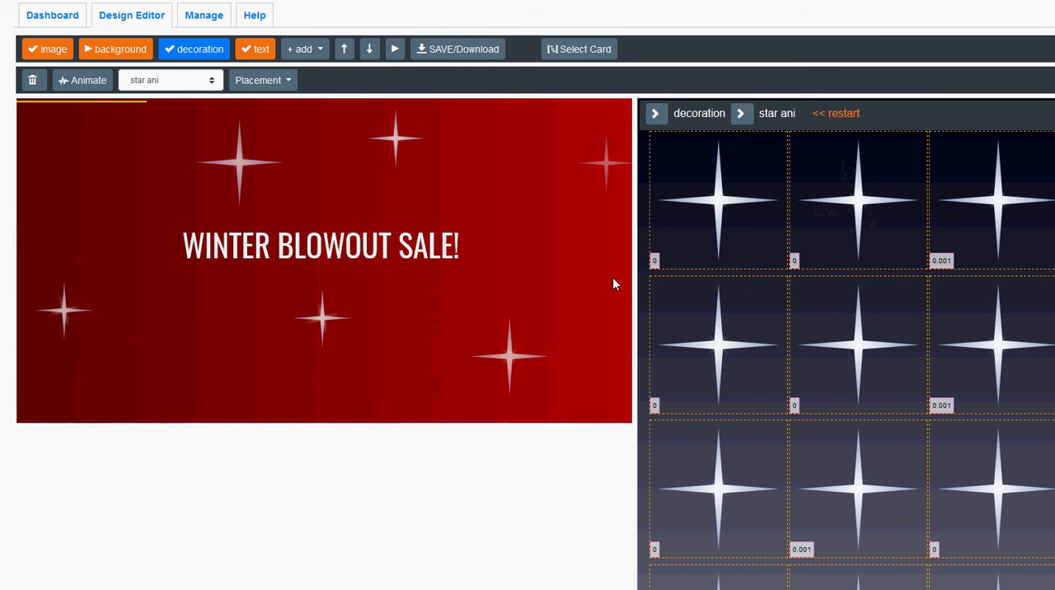
Add a second decoration layer and set its type to snowflake.
{"action": "left_click", "coordinate": [302, 49]}
{"action": "left_click", "coordinate": [310, 103]}
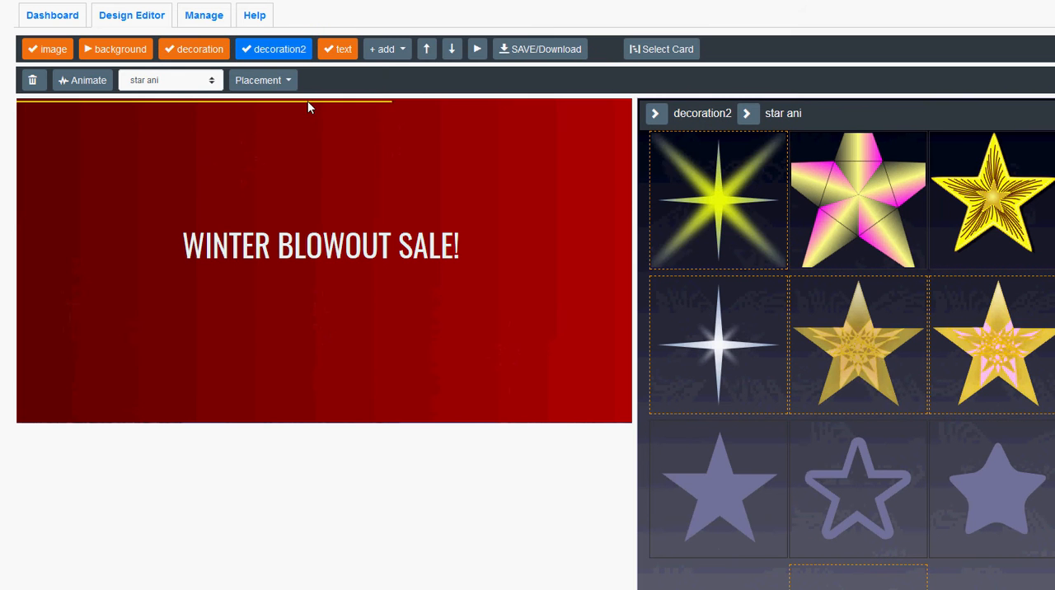
{"action": "left_click", "coordinate": [186, 82]}
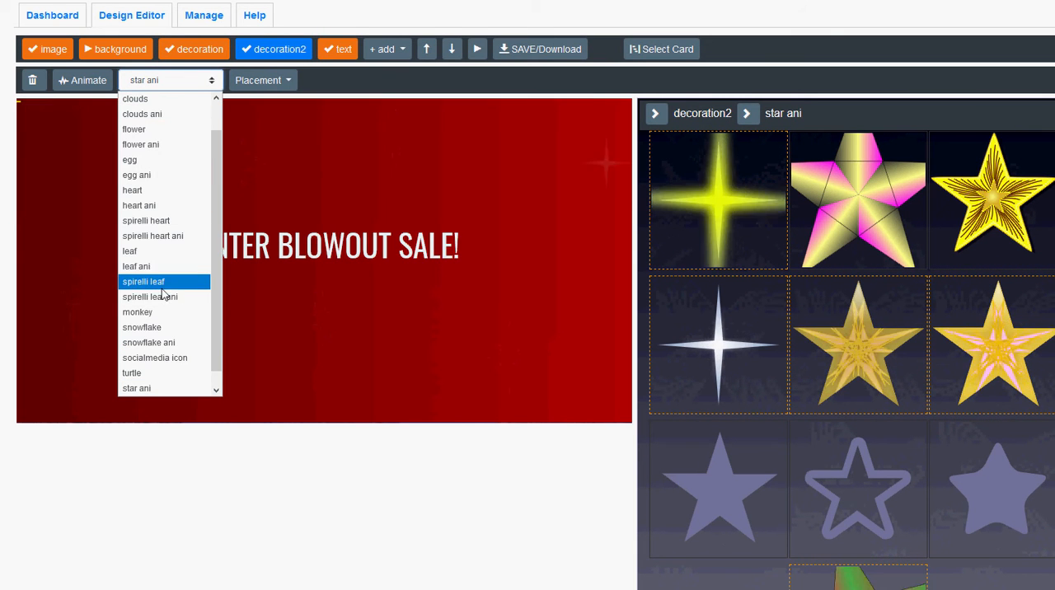
{"action": "left_click", "coordinate": [161, 328]}
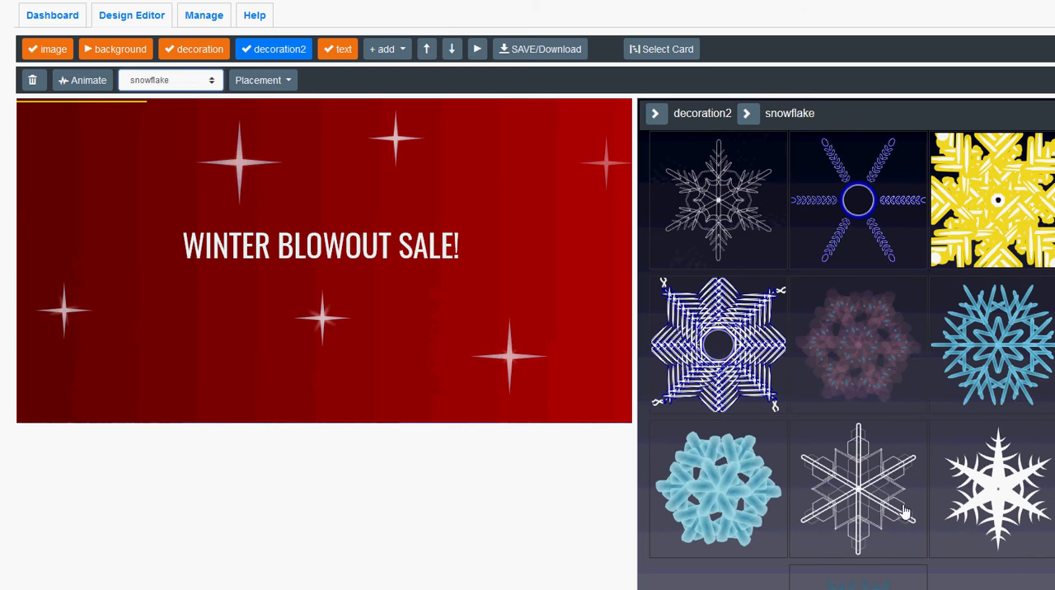
Add the thin white outlined snowflake and its long-armed variant with a dense centre to the canvas.
{"action": "left_click", "coordinate": [718, 206]}
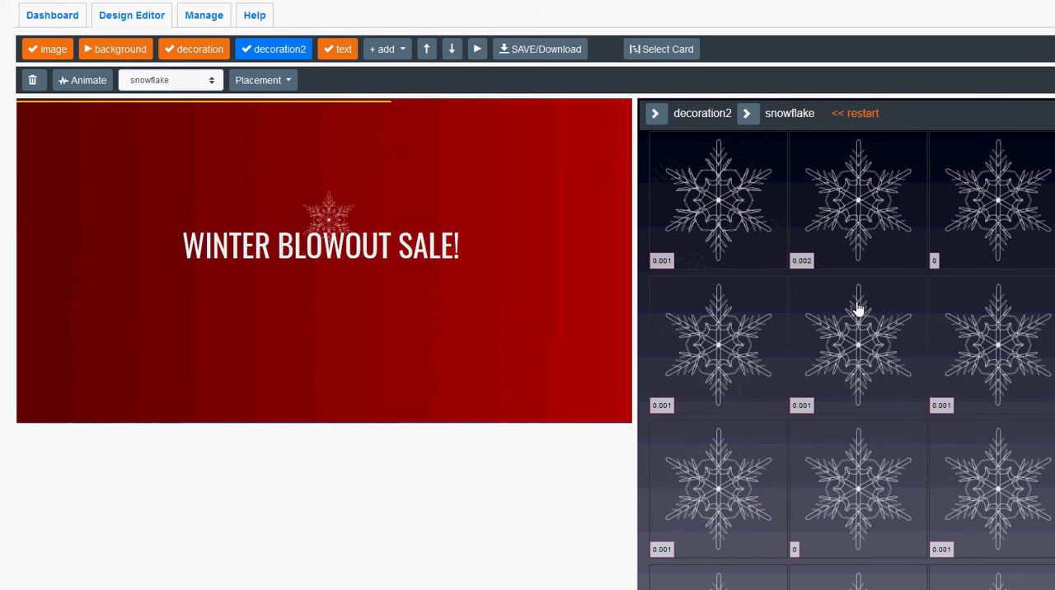
{"action": "scroll", "coordinate": [843, 412], "scroll_direction": "down", "scroll_amount": 3}
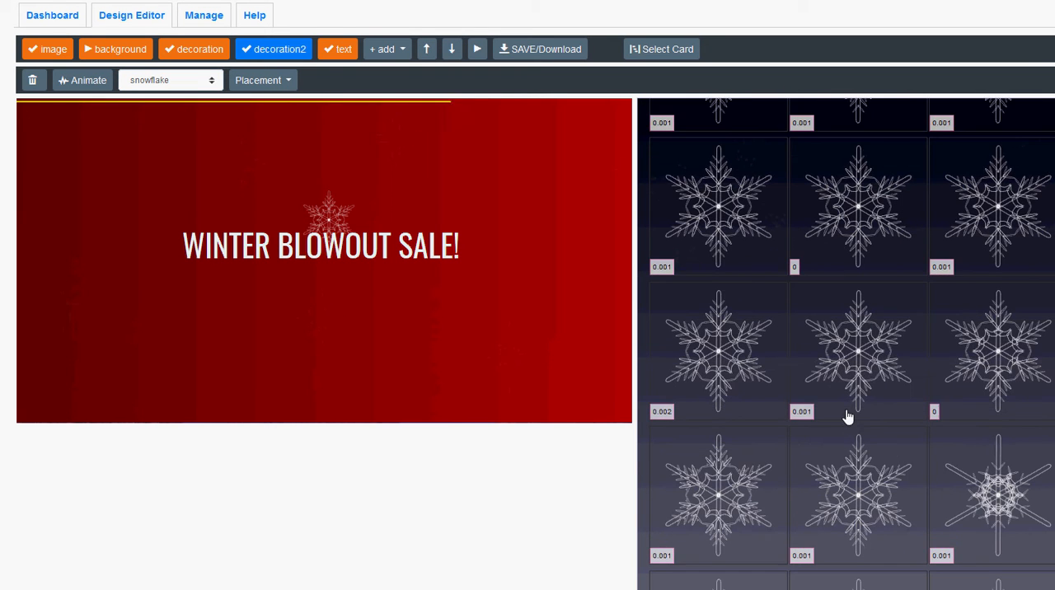
{"action": "left_click", "coordinate": [996, 488]}
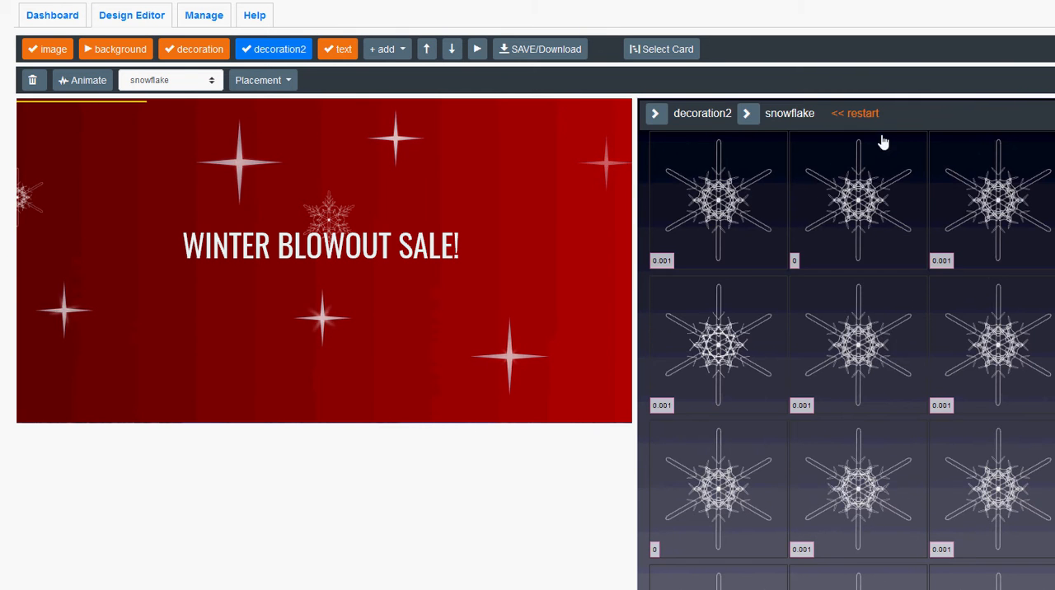
Restart the snowflake designs and add the white hexagon-tipped snowflake plus its variant with small zigzag shapes between the arms.
{"action": "left_click", "coordinate": [858, 115]}
{"action": "left_click", "coordinate": [865, 494]}
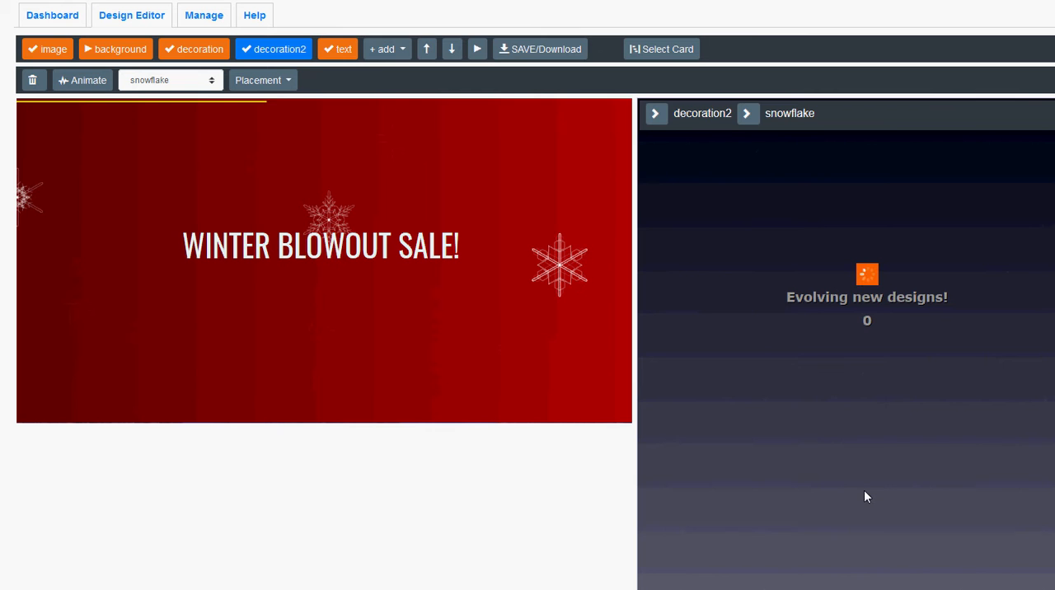
{"action": "scroll", "coordinate": [891, 393], "scroll_direction": "down", "scroll_amount": 5}
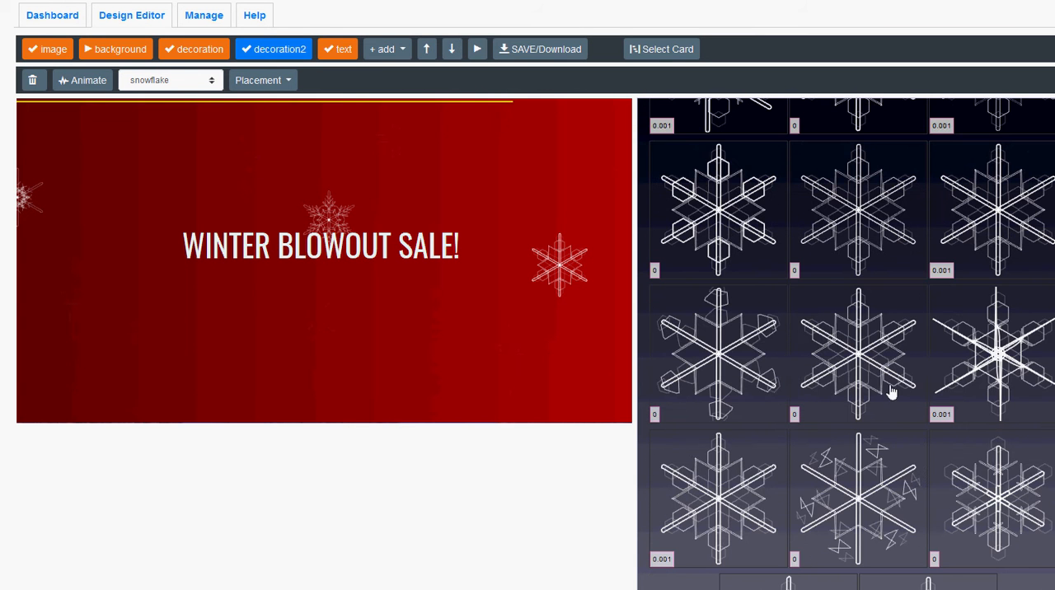
{"action": "left_click", "coordinate": [854, 487]}
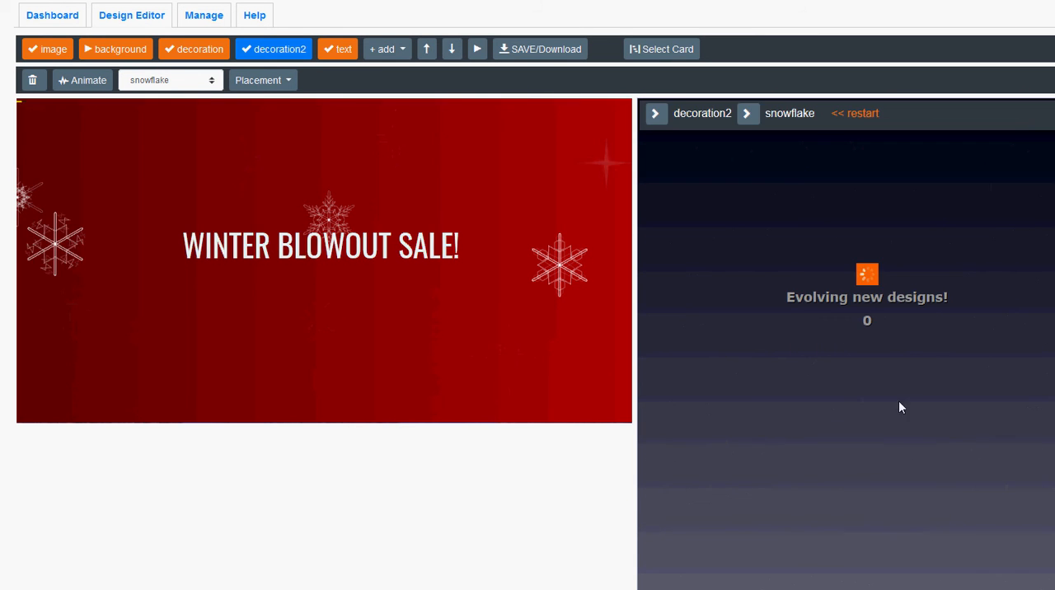
Restart the snowflake designs and add the solid white spiky snowflake plus its variant with an open ring and curved arcs.
{"action": "scroll", "coordinate": [949, 358], "scroll_direction": "down", "scroll_amount": 3}
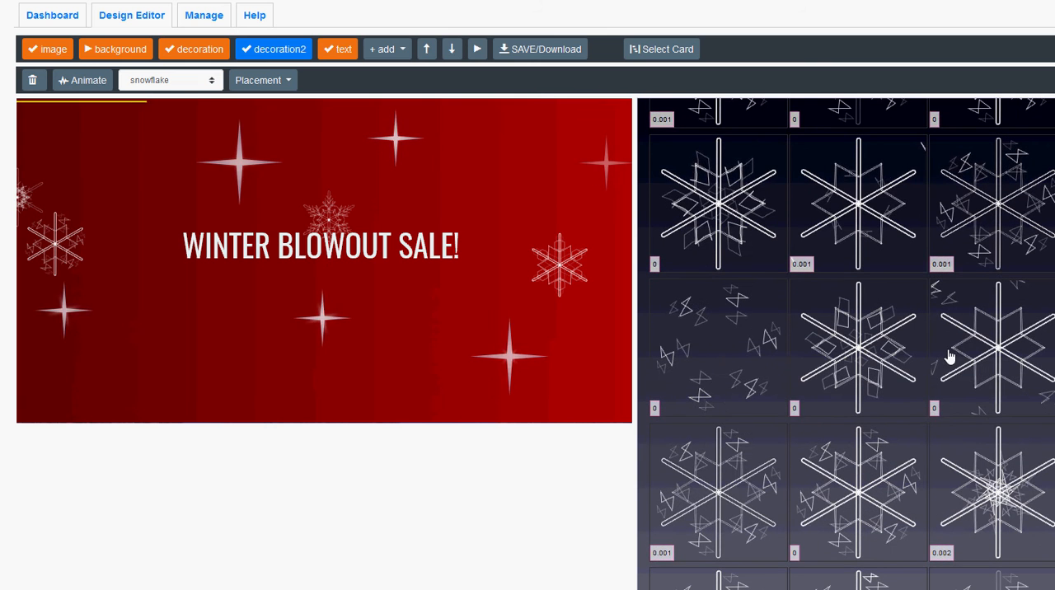
{"action": "scroll", "coordinate": [952, 361], "scroll_direction": "down", "scroll_amount": 2}
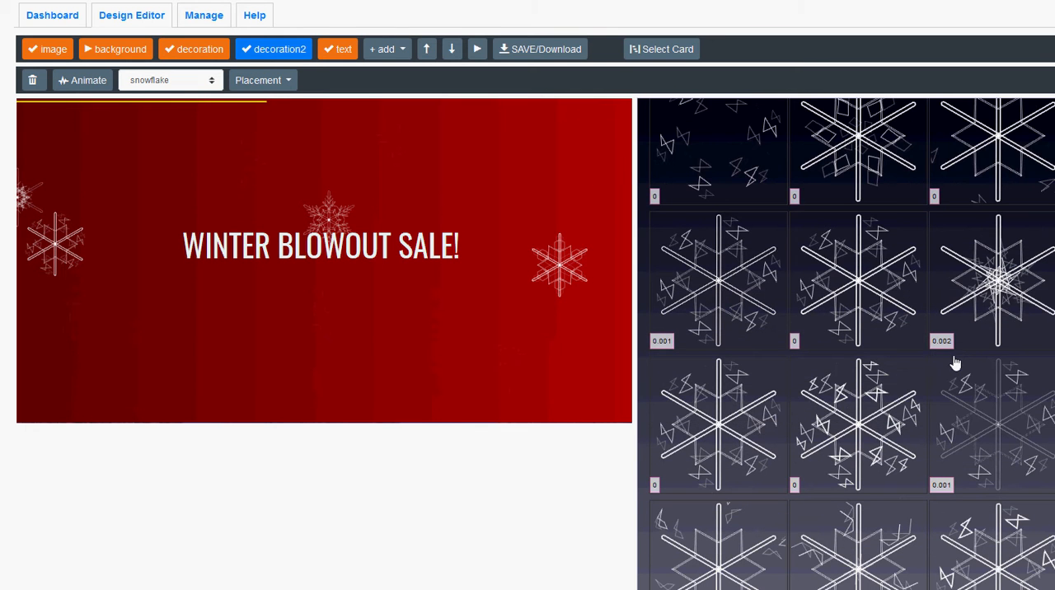
{"action": "scroll", "coordinate": [955, 363], "scroll_direction": "up", "scroll_amount": 4}
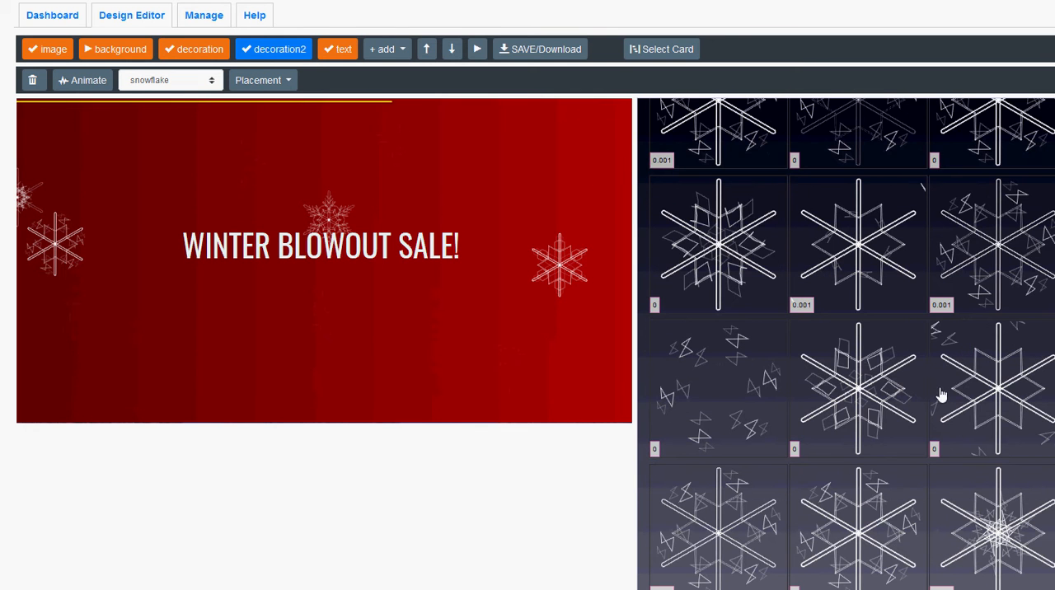
{"action": "scroll", "coordinate": [850, 408], "scroll_direction": "up", "scroll_amount": 2}
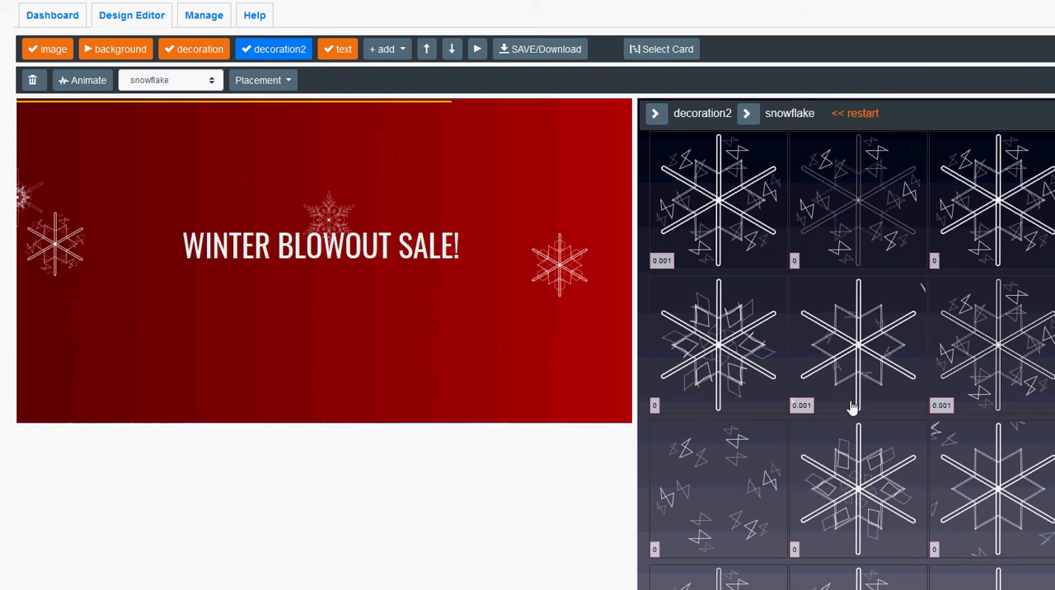
{"action": "left_click", "coordinate": [867, 119]}
{"action": "left_click", "coordinate": [1003, 486]}
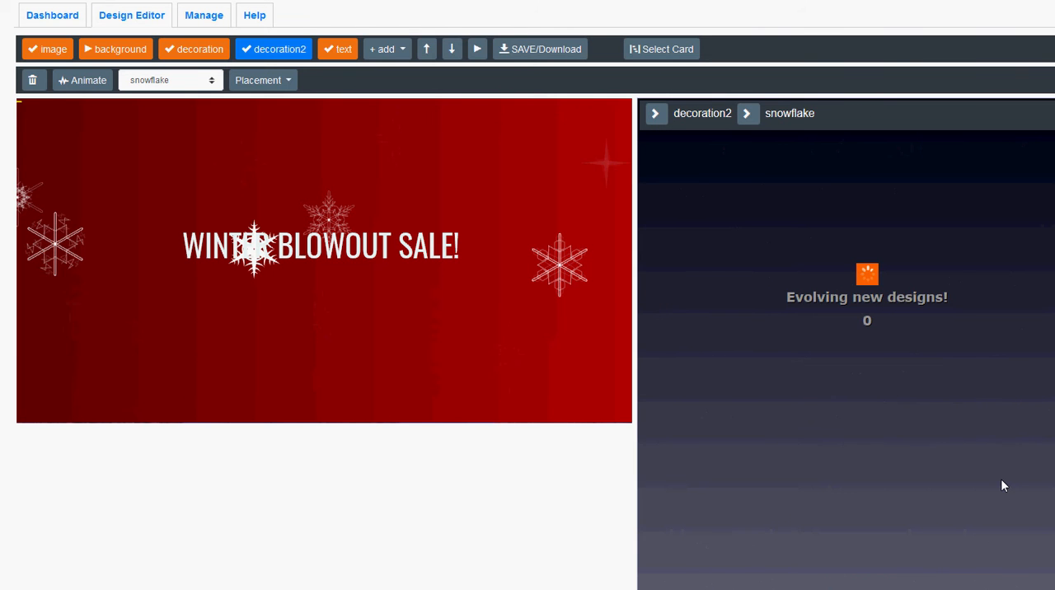
{"action": "left_click", "coordinate": [974, 374]}
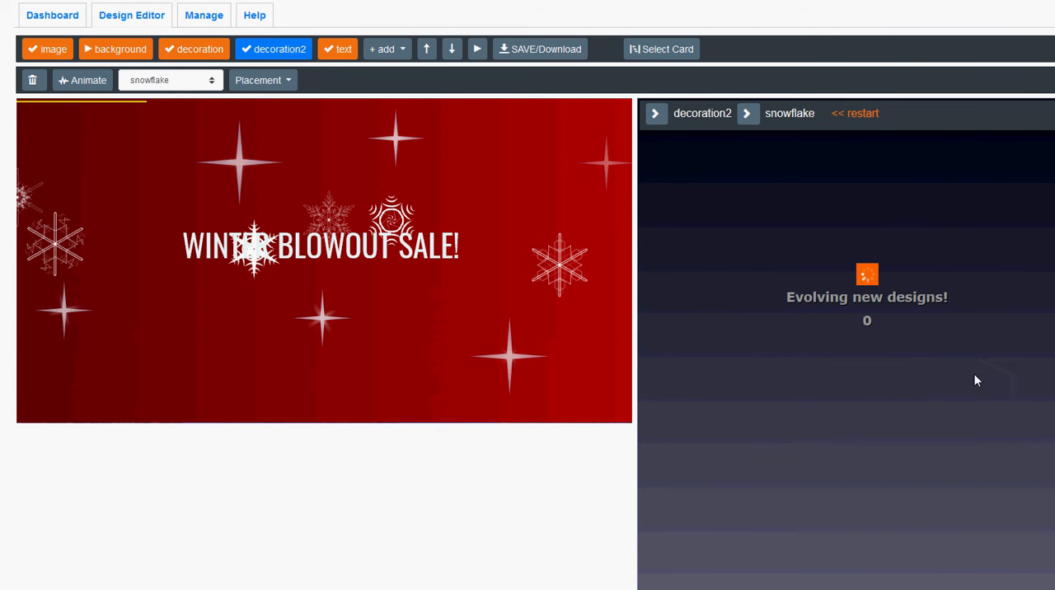
Add the small star variant encircled by thin arcs and the layered star with curved outer blades, and restart the snowflake designs.
{"action": "scroll", "coordinate": [935, 417], "scroll_direction": "down", "scroll_amount": 2}
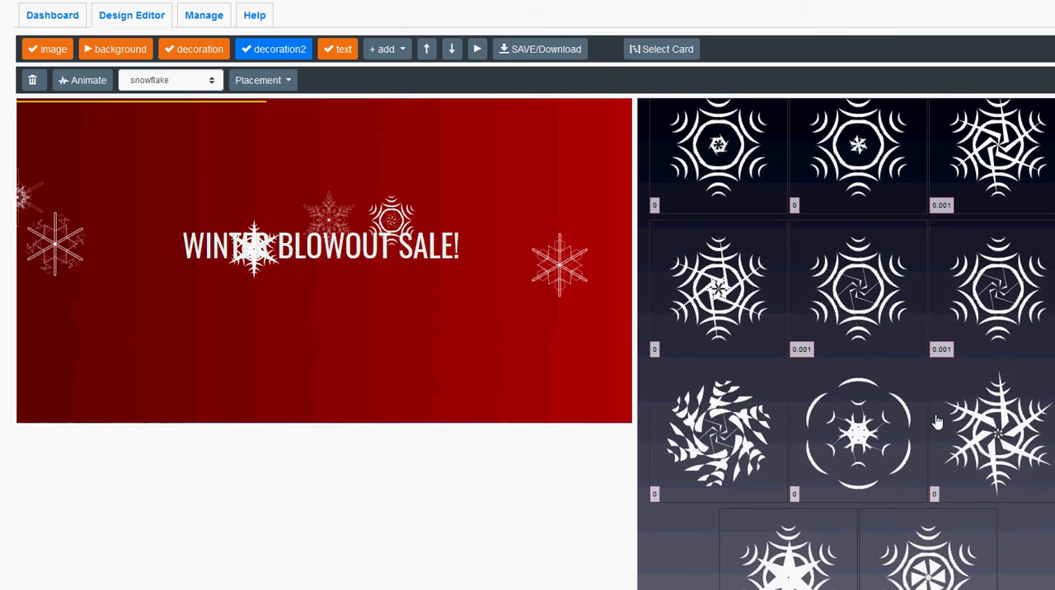
{"action": "left_click", "coordinate": [856, 450]}
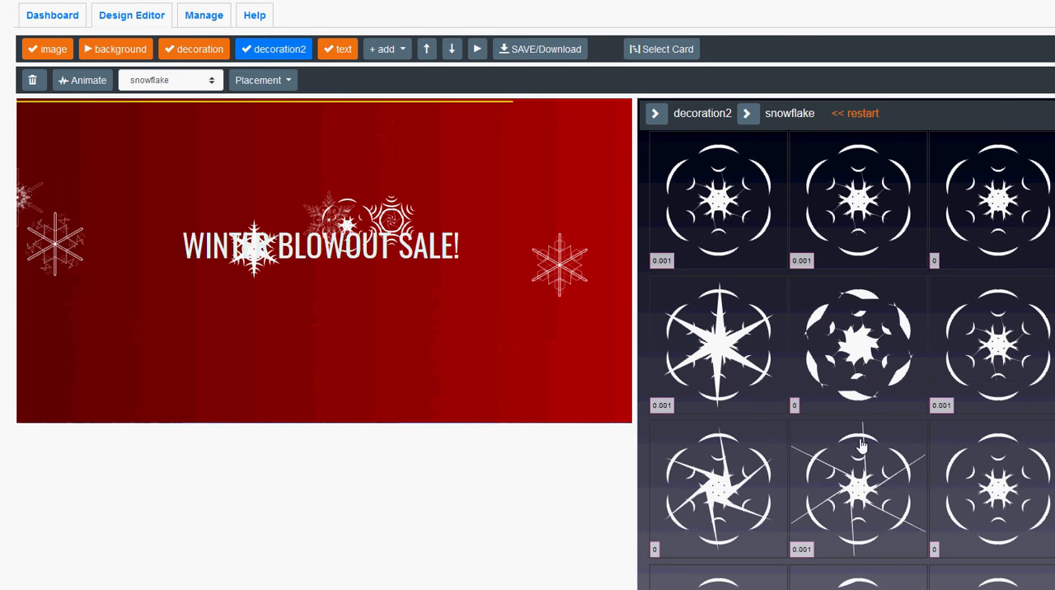
{"action": "scroll", "coordinate": [880, 429], "scroll_direction": "down", "scroll_amount": 3}
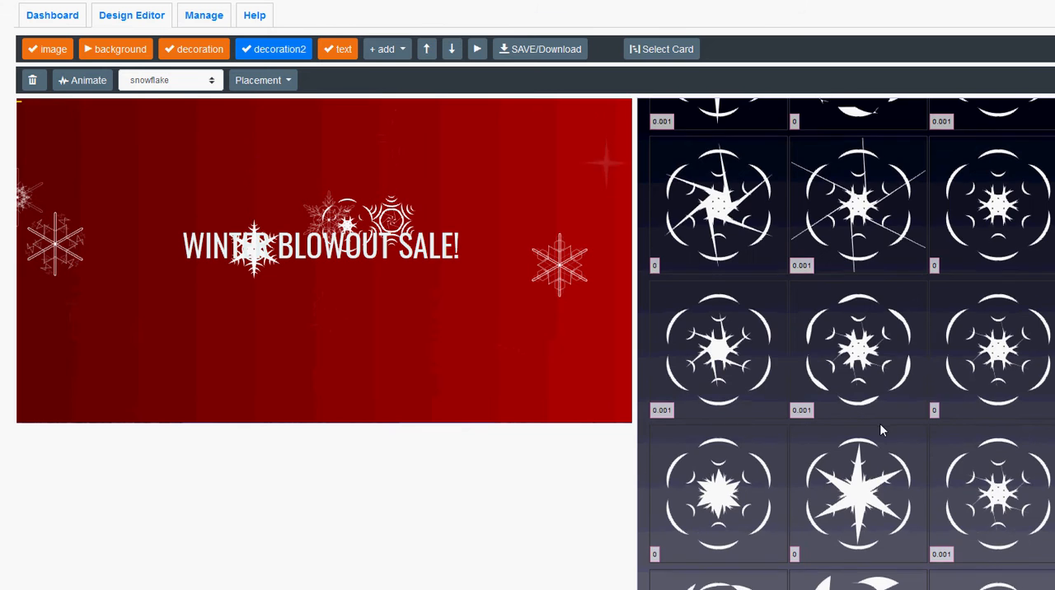
{"action": "scroll", "coordinate": [880, 429], "scroll_direction": "down", "scroll_amount": 3}
{"action": "left_click", "coordinate": [857, 437]}
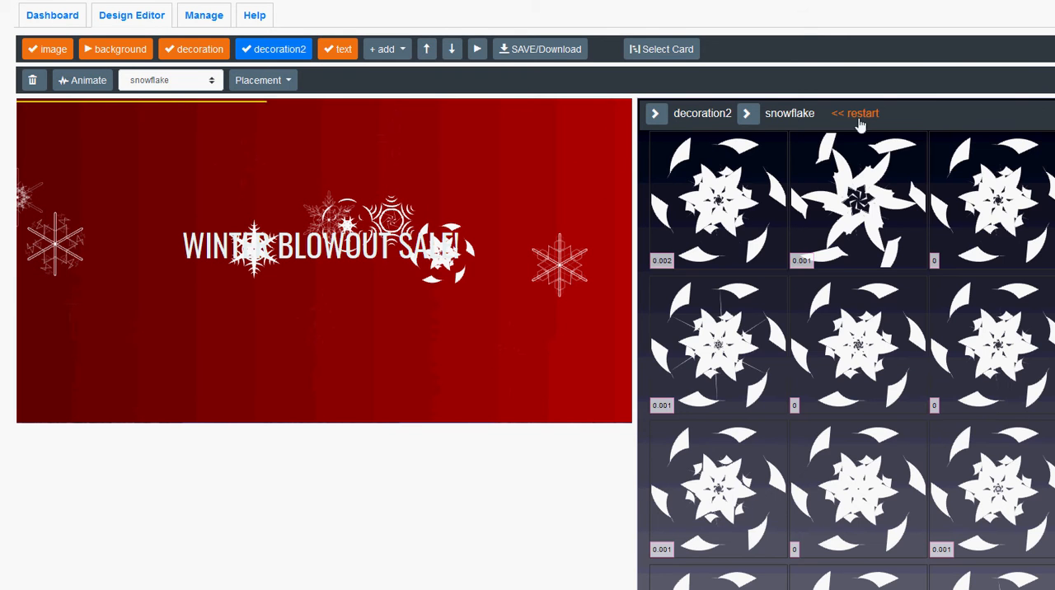
{"action": "left_click", "coordinate": [860, 116]}
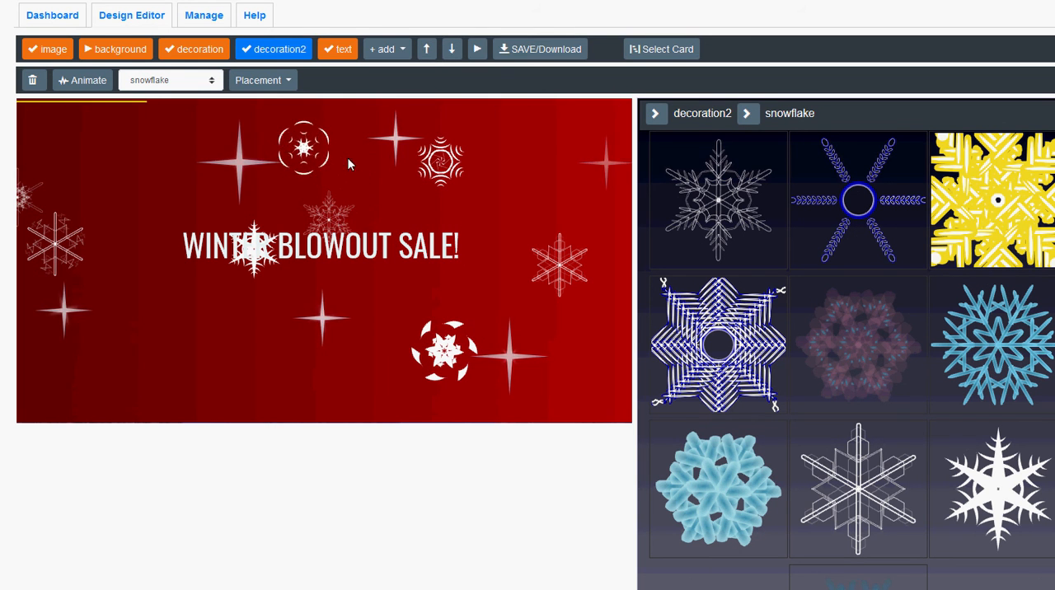
Reorder the layers so background comes after decoration and text, directly before decoration2.
{"action": "left_click", "coordinate": [476, 53]}
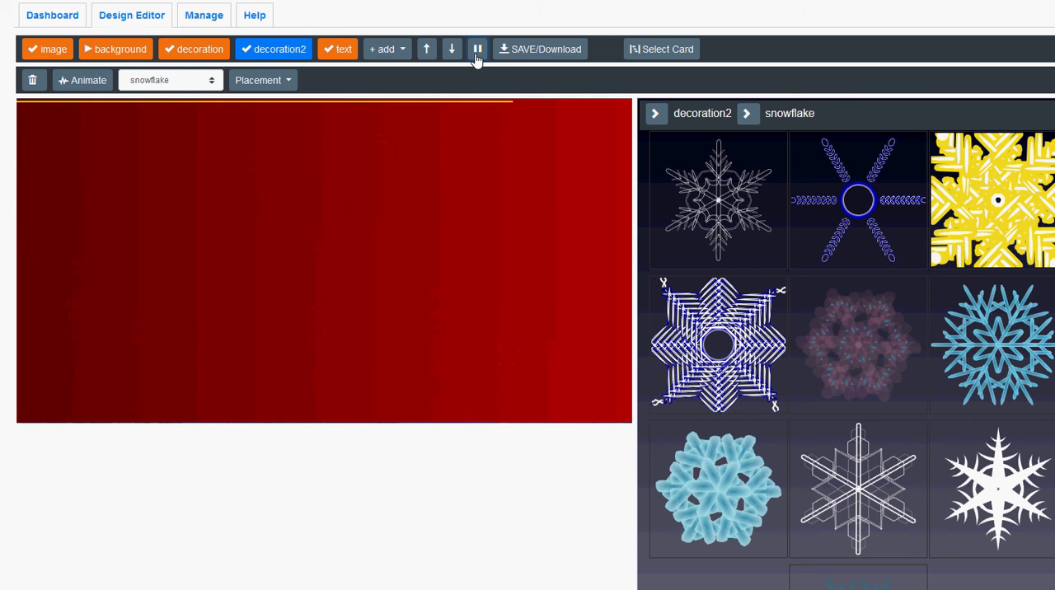
{"action": "left_click", "coordinate": [475, 54]}
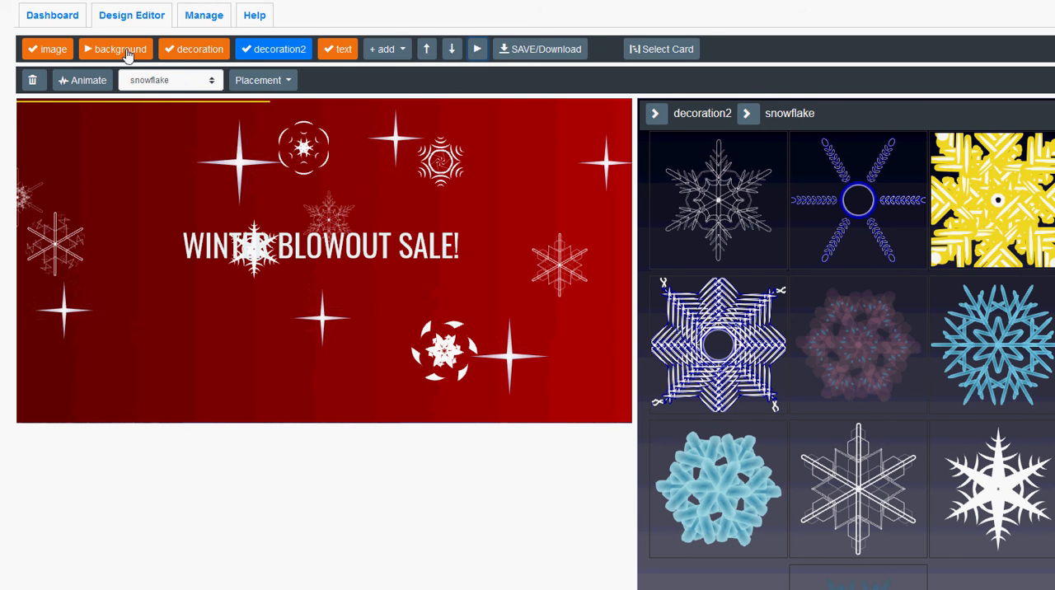
{"action": "left_click_drag", "start_coordinate": [130, 51], "coordinate": [223, 52]}
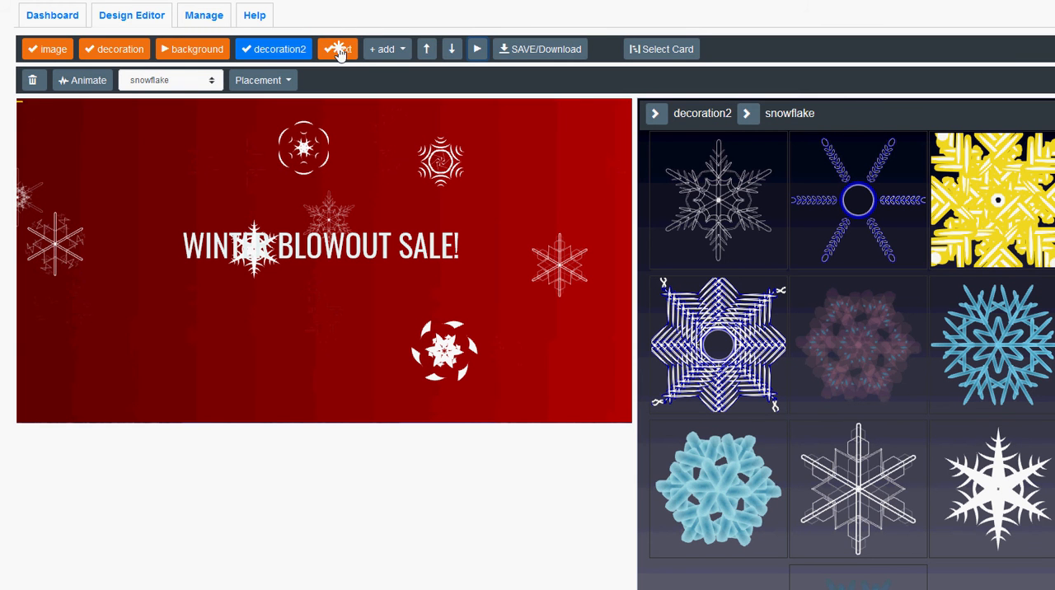
{"action": "left_click_drag", "start_coordinate": [340, 51], "coordinate": [194, 56]}
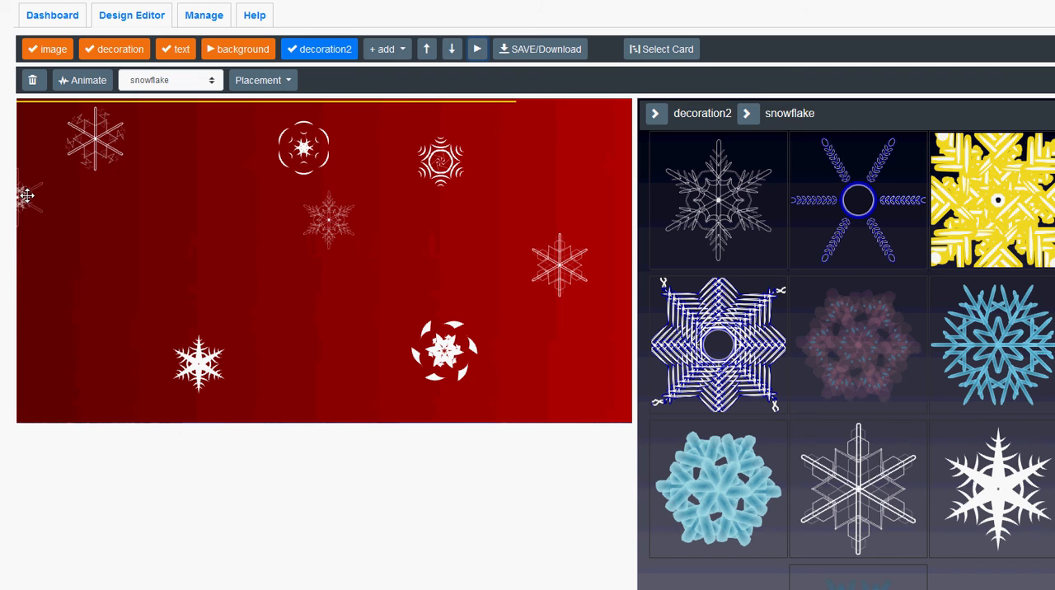
Move the dense-centred snowflake fully inside the canvas's left side and the thin outlined one to the lower middle, and shrink the bladed snowflake slightly.
{"action": "left_click_drag", "start_coordinate": [27, 195], "coordinate": [70, 263]}
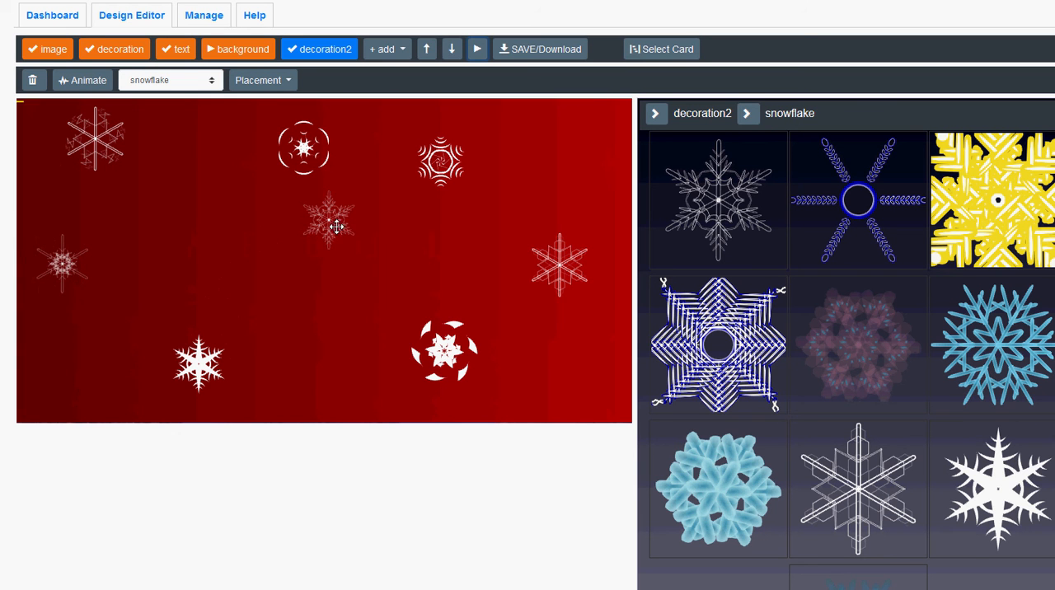
{"action": "left_click_drag", "start_coordinate": [336, 227], "coordinate": [330, 378]}
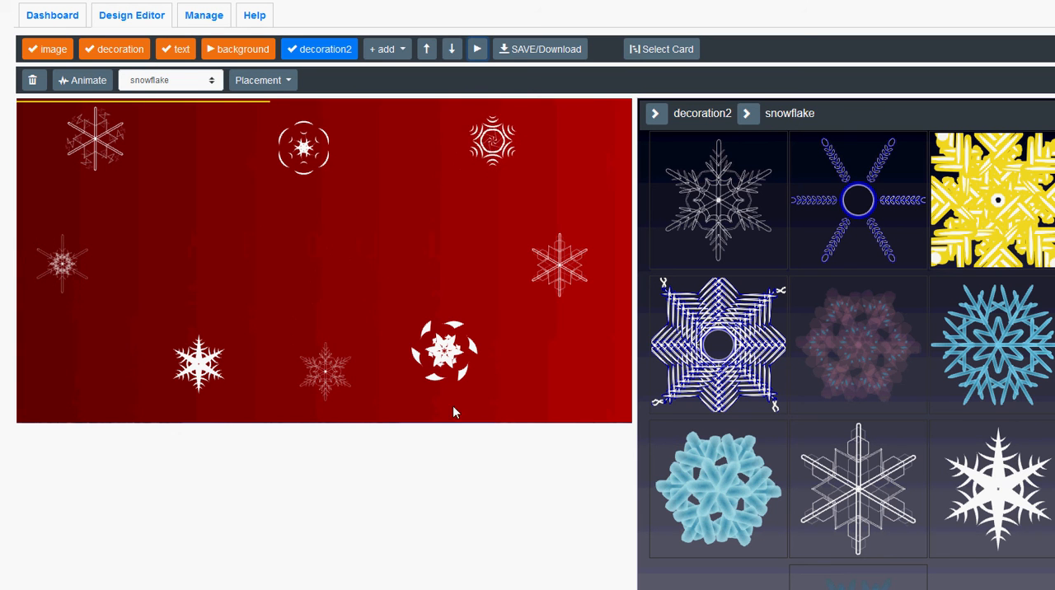
{"action": "left_click", "coordinate": [476, 380]}
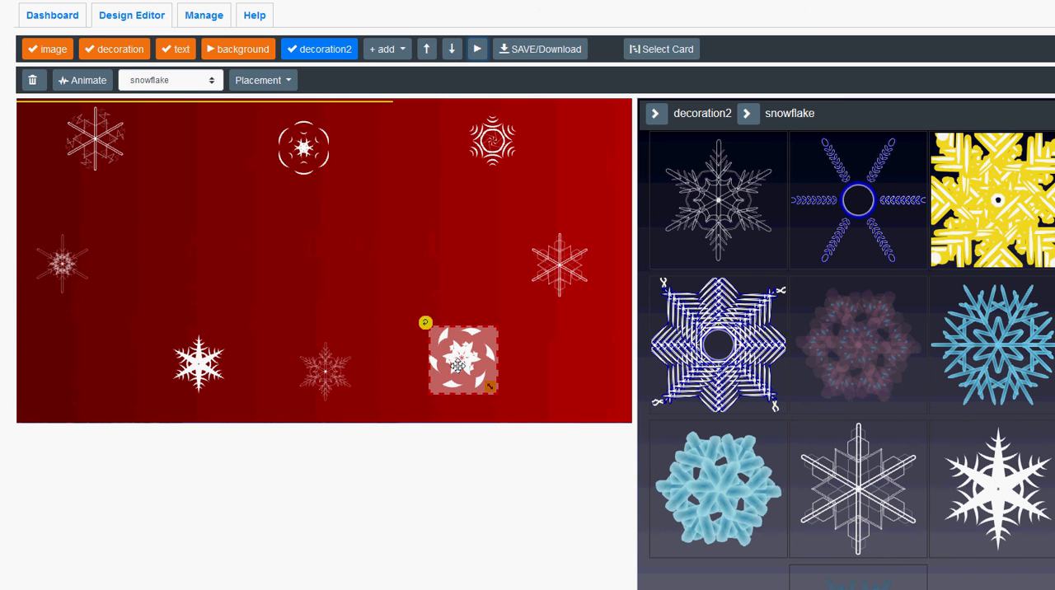
{"action": "left_click_drag", "start_coordinate": [489, 387], "coordinate": [479, 377]}
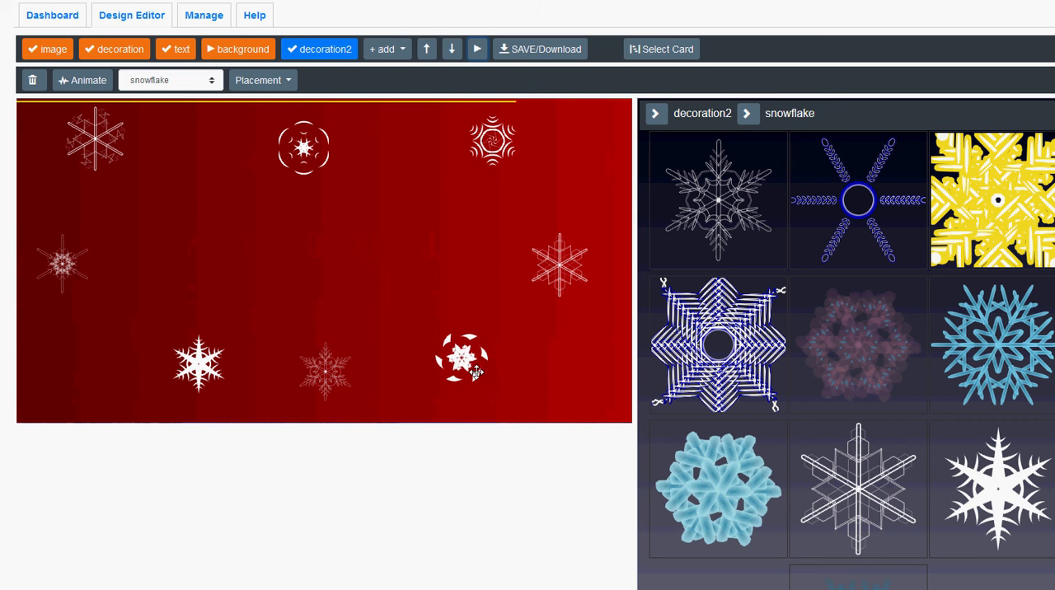
Enlarge the thin outlined, dense-centred and hexagon-tipped snowflakes to about double size, and rotate the latter two slightly.
{"action": "left_click", "coordinate": [329, 377]}
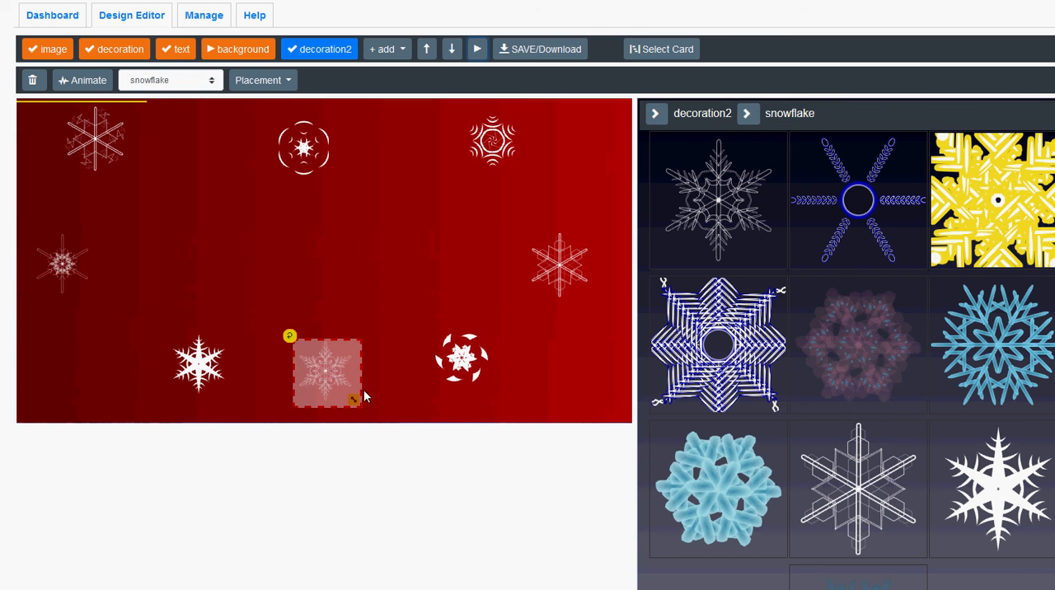
{"action": "left_click_drag", "start_coordinate": [355, 401], "coordinate": [383, 428]}
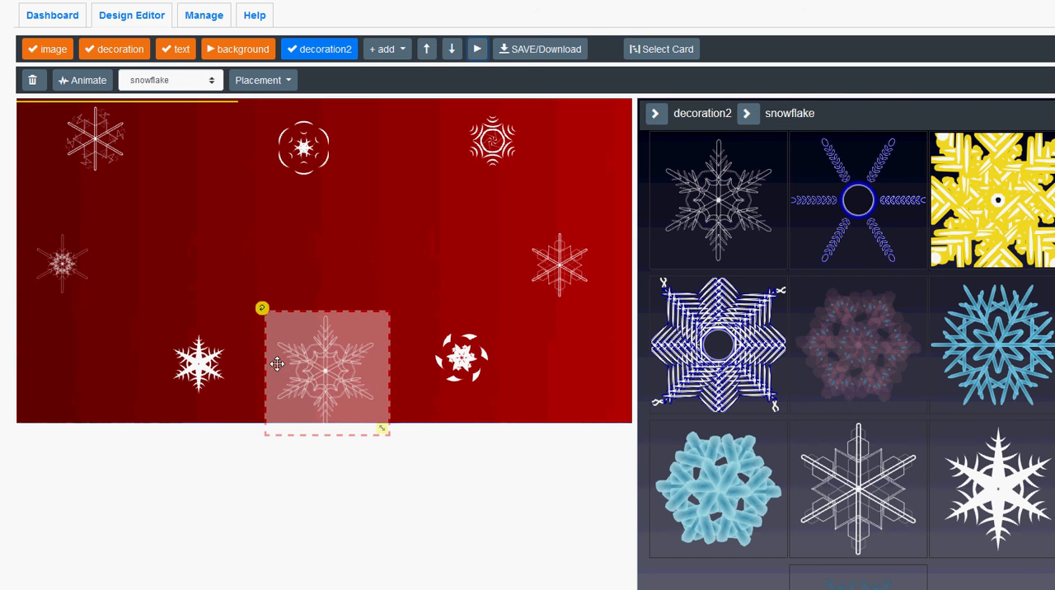
{"action": "left_click", "coordinate": [64, 270]}
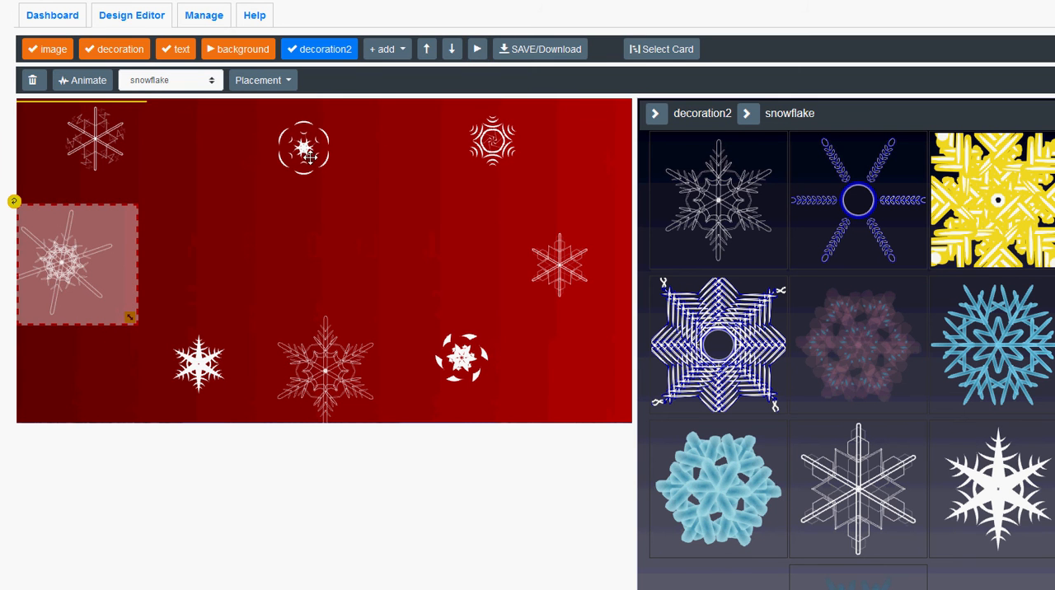
{"action": "left_click", "coordinate": [544, 258]}
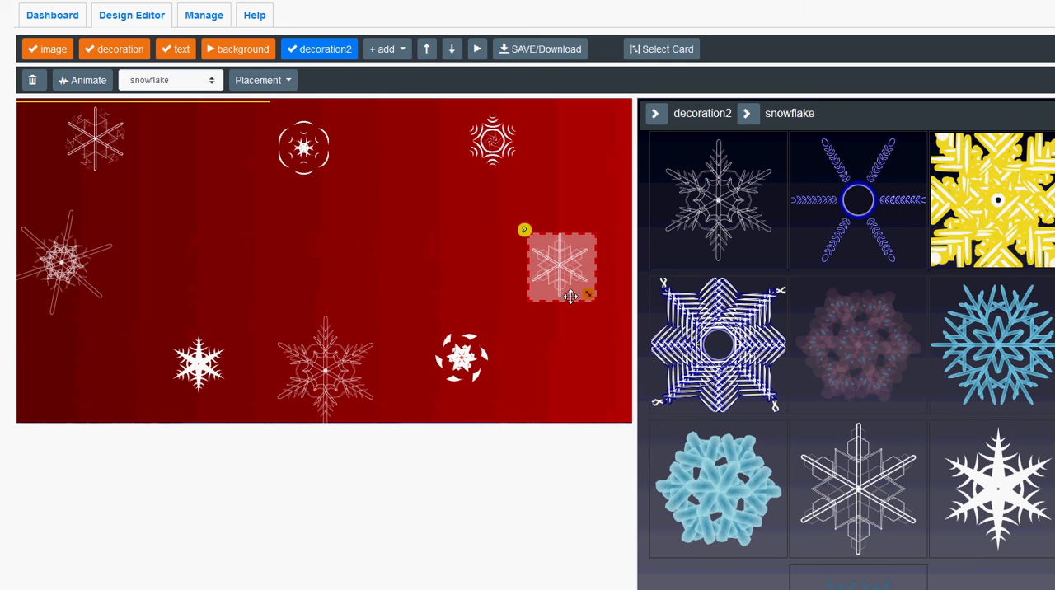
{"action": "left_click_drag", "start_coordinate": [597, 307], "coordinate": [652, 343]}
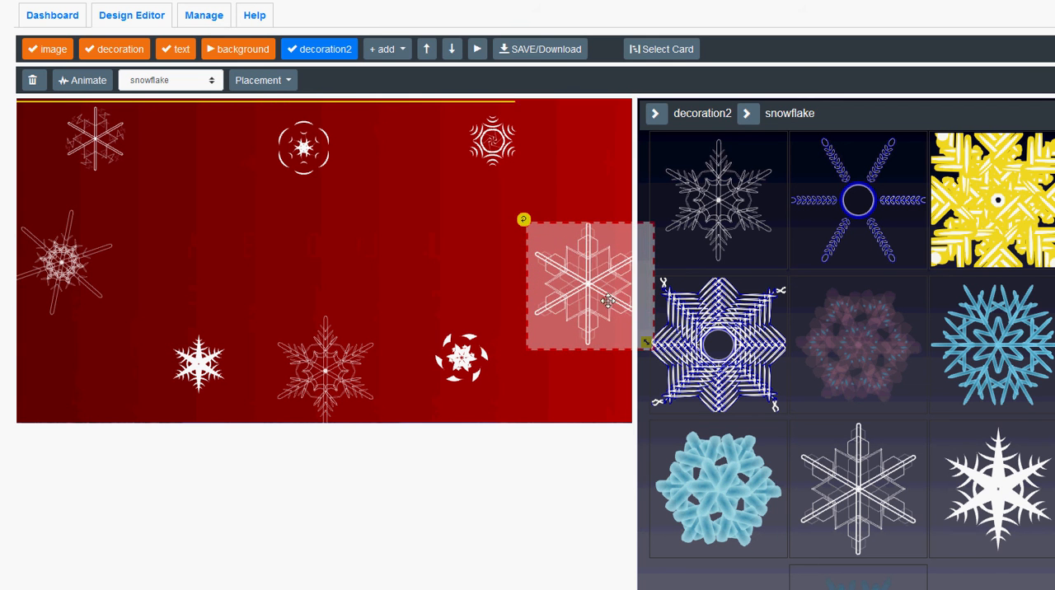
{"action": "left_click_drag", "start_coordinate": [525, 225], "coordinate": [529, 188]}
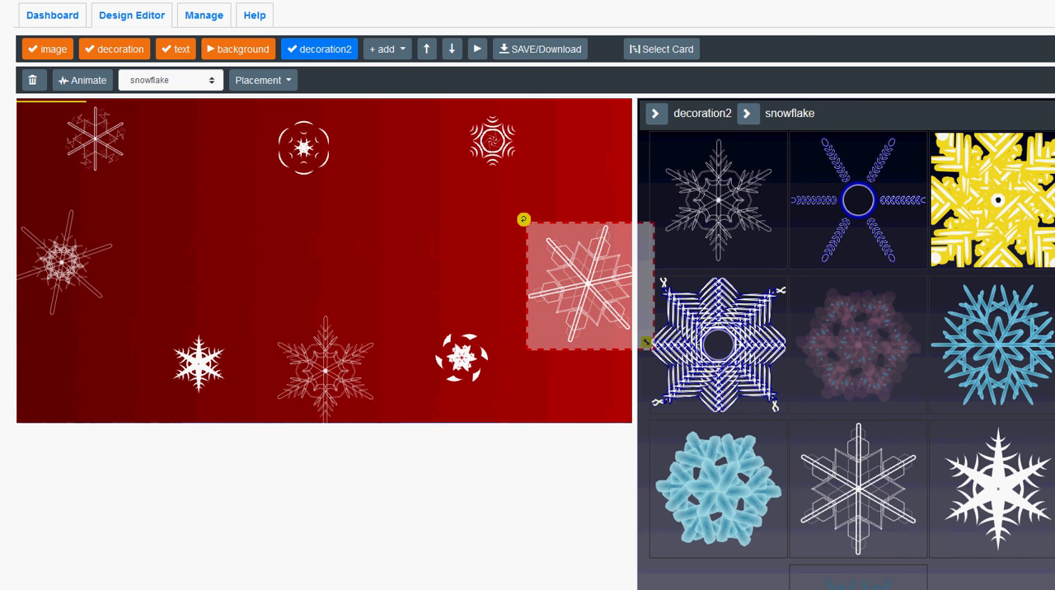
Set the decoration2 animation's addFade to 0, addZoom to -10 and animateOut to none, expand the group settings, and start it.
{"action": "left_click", "coordinate": [80, 83]}
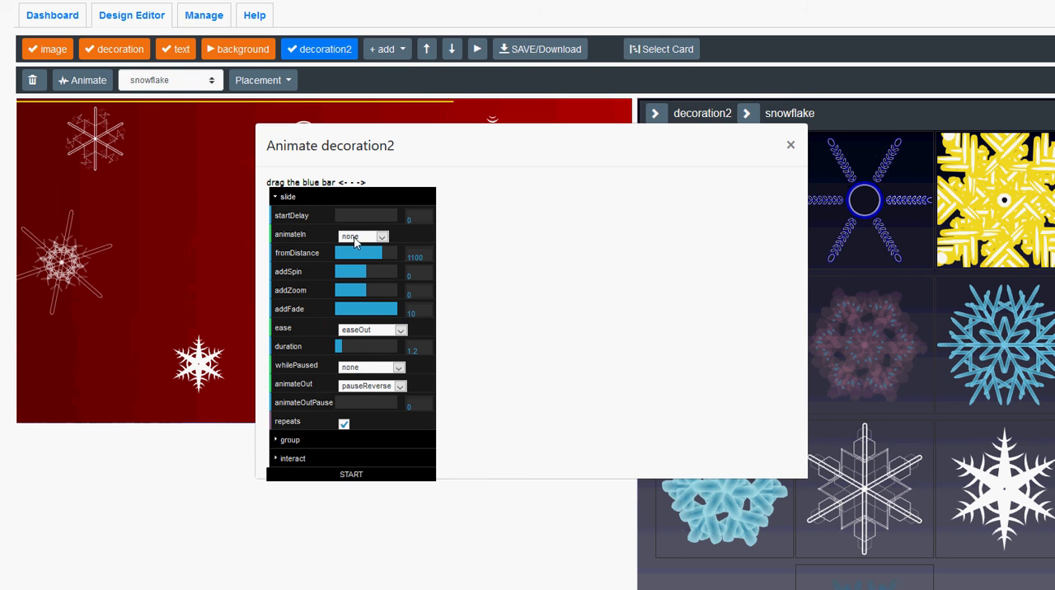
{"action": "left_click", "coordinate": [367, 309]}
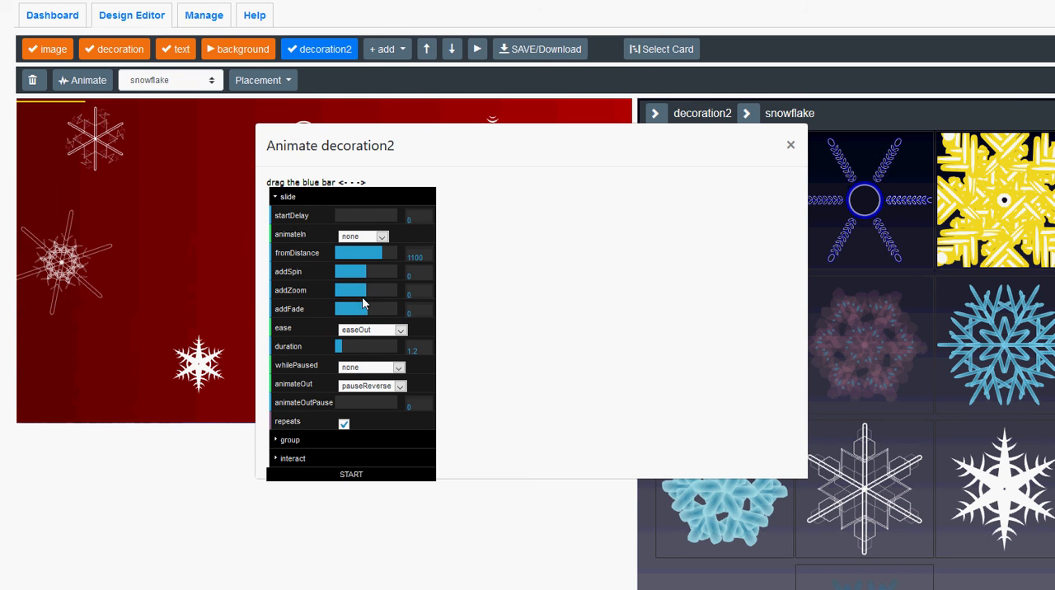
{"action": "left_click_drag", "start_coordinate": [366, 290], "coordinate": [397, 291]}
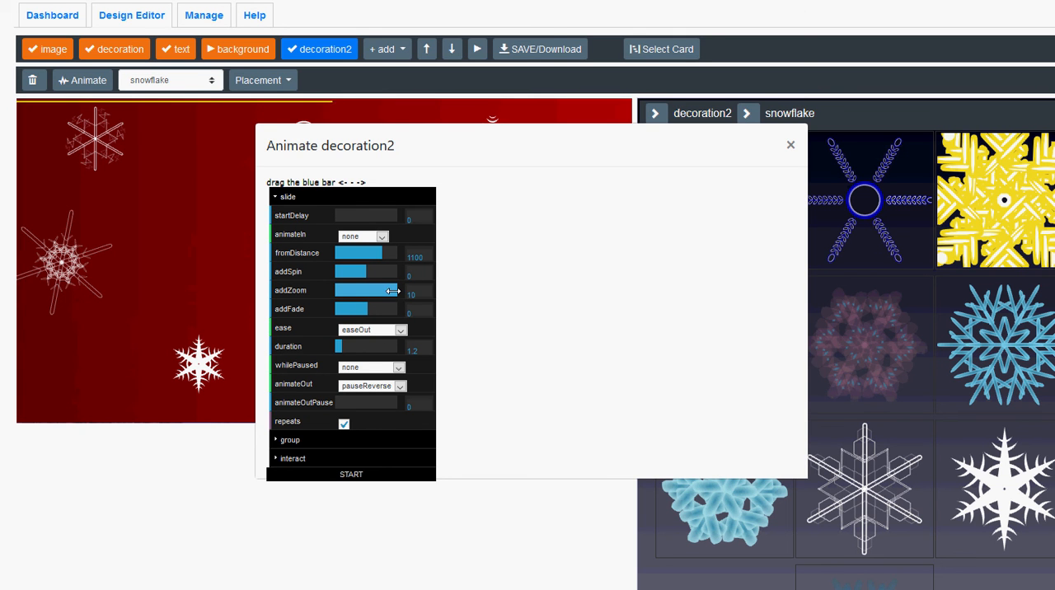
{"action": "left_click_drag", "start_coordinate": [392, 291], "coordinate": [325, 295]}
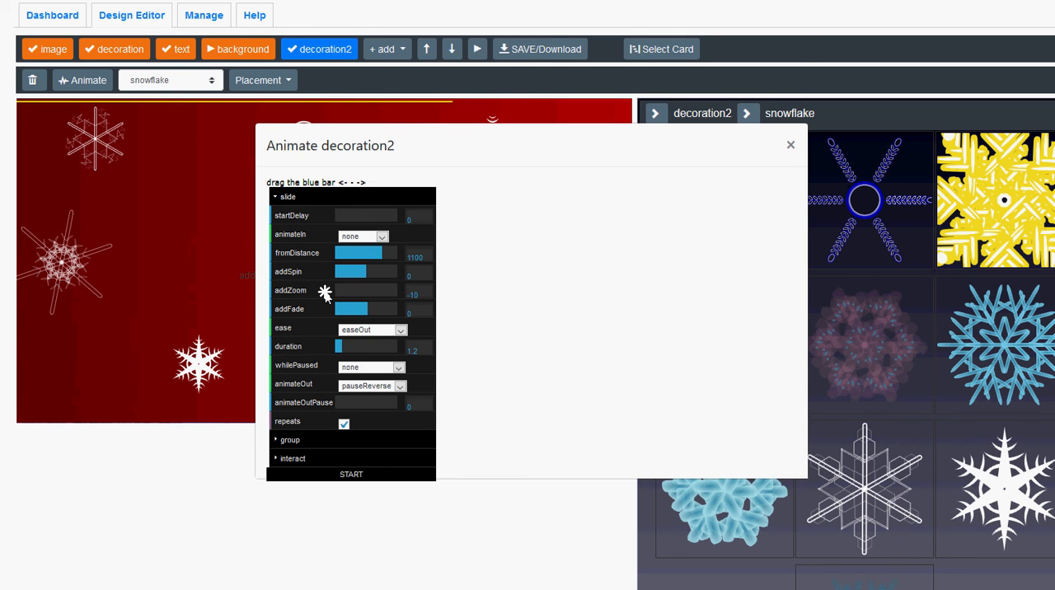
{"action": "left_click", "coordinate": [357, 393]}
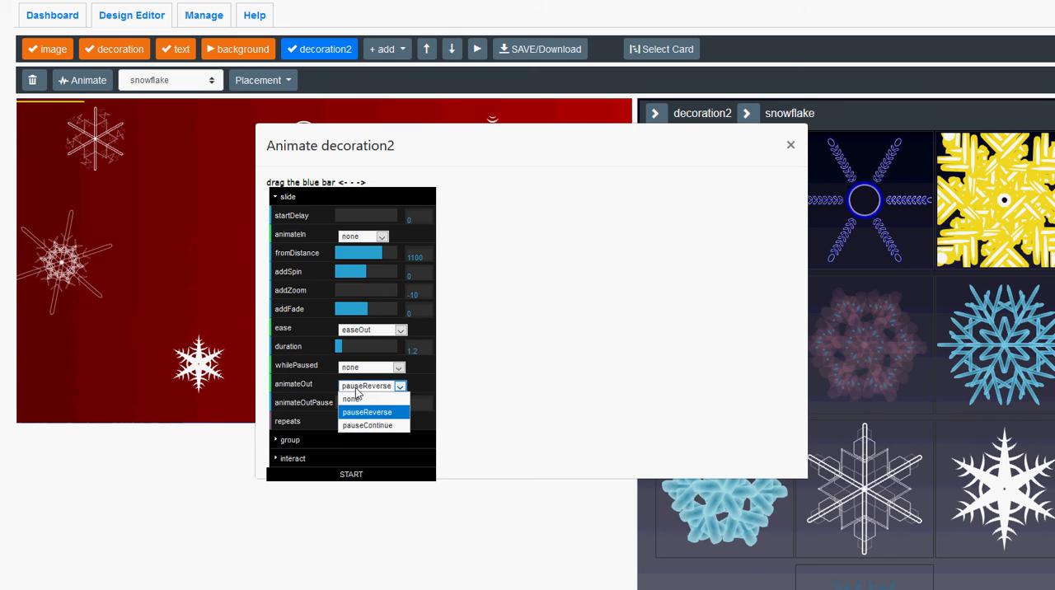
{"action": "left_click", "coordinate": [351, 400]}
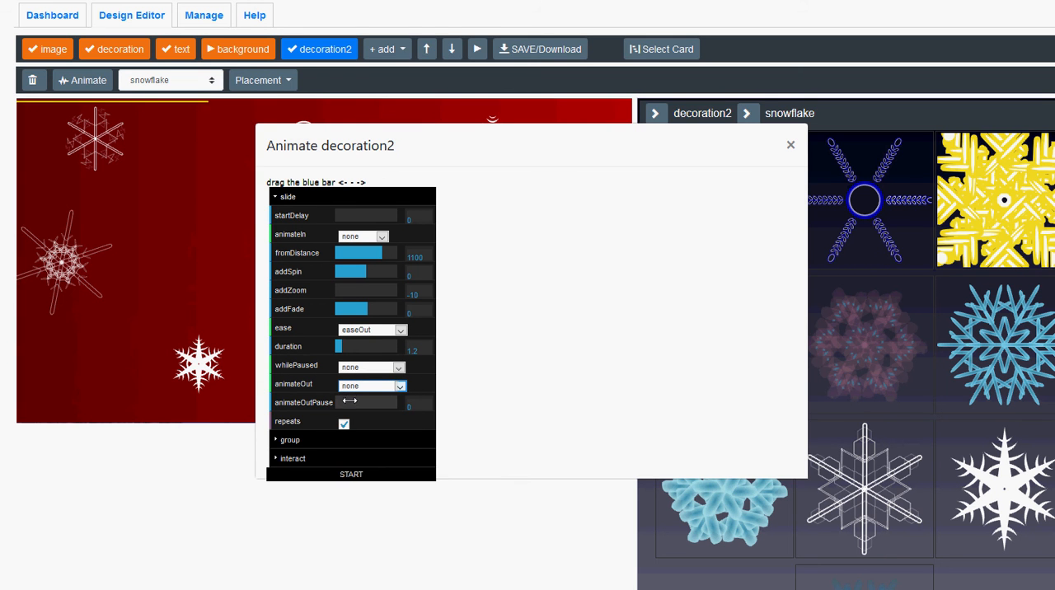
{"action": "left_click", "coordinate": [284, 440]}
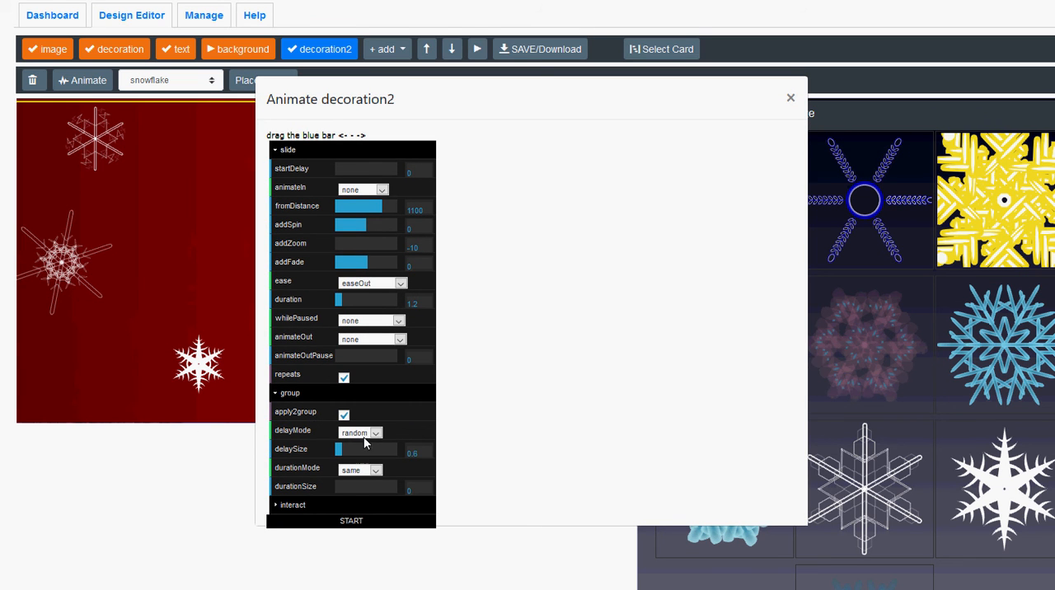
{"action": "left_click", "coordinate": [345, 524]}
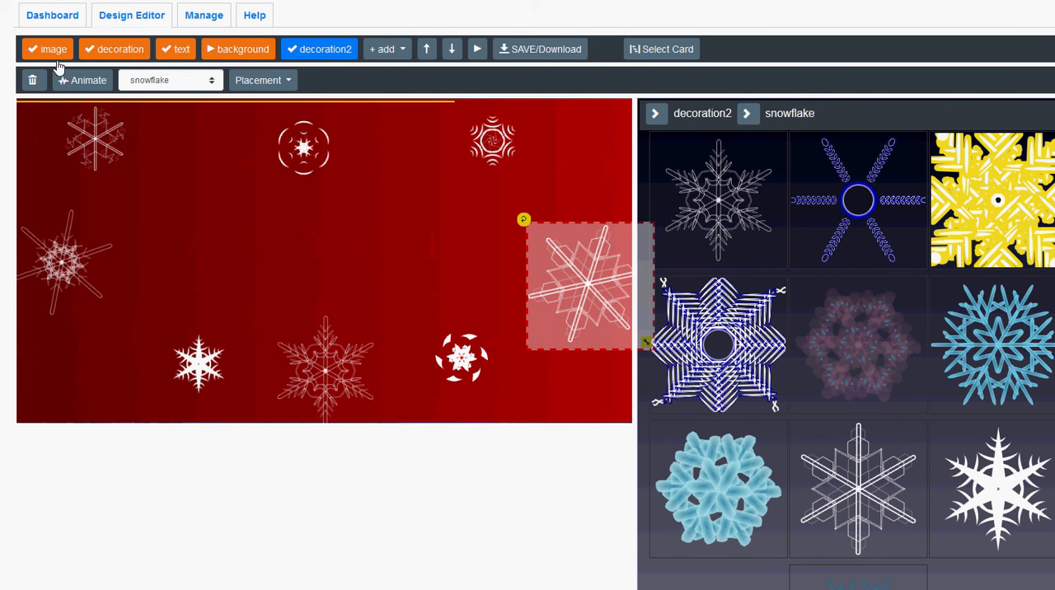
Set the decoration2 animation's addFade to 10 and addSpin to 3, and start it.
{"action": "left_click", "coordinate": [81, 81]}
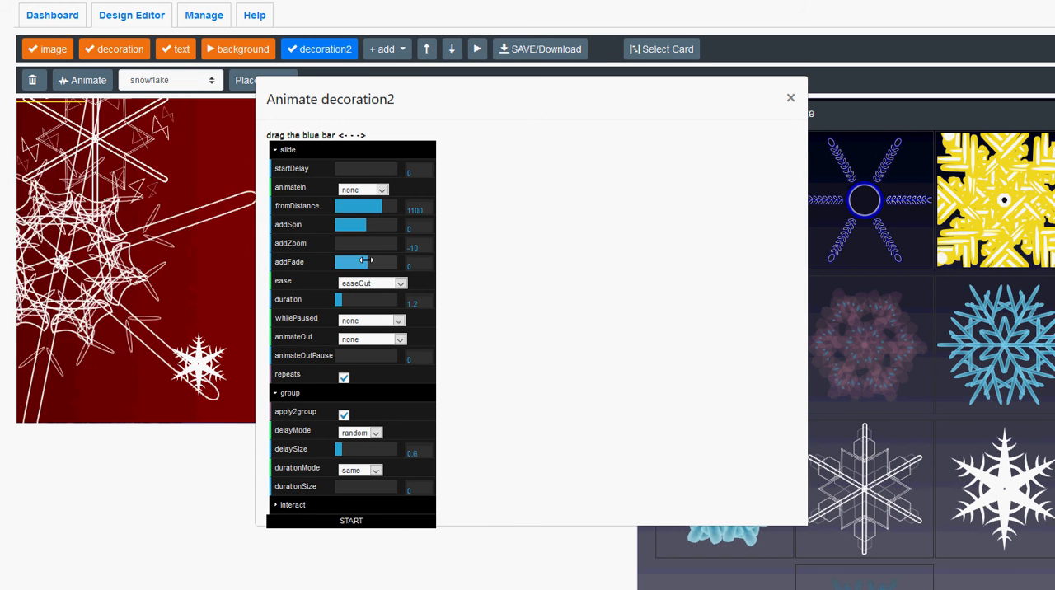
{"action": "left_click_drag", "start_coordinate": [366, 261], "coordinate": [396, 262]}
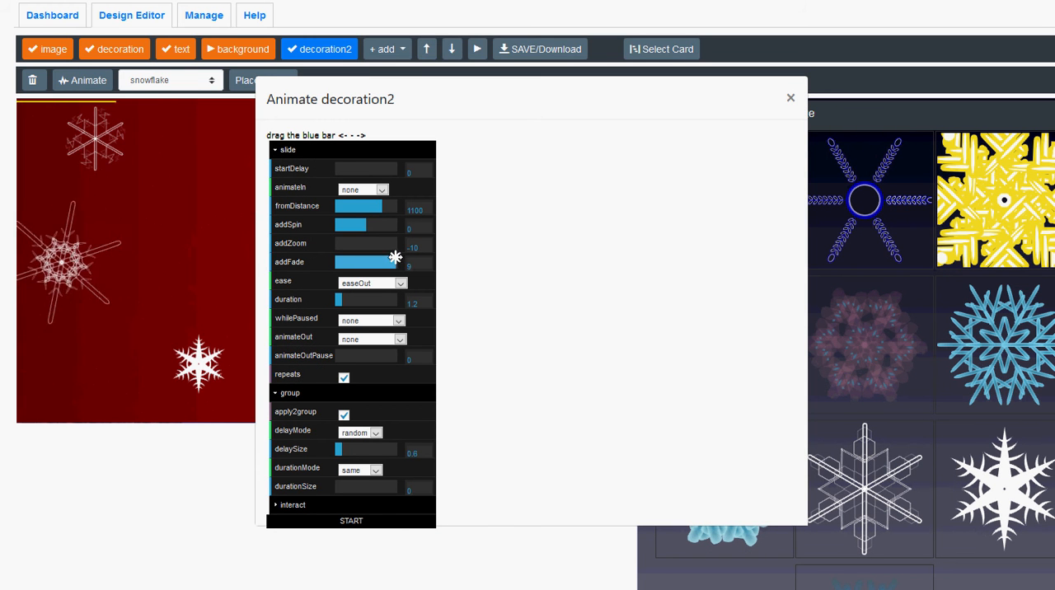
{"action": "left_click", "coordinate": [355, 522]}
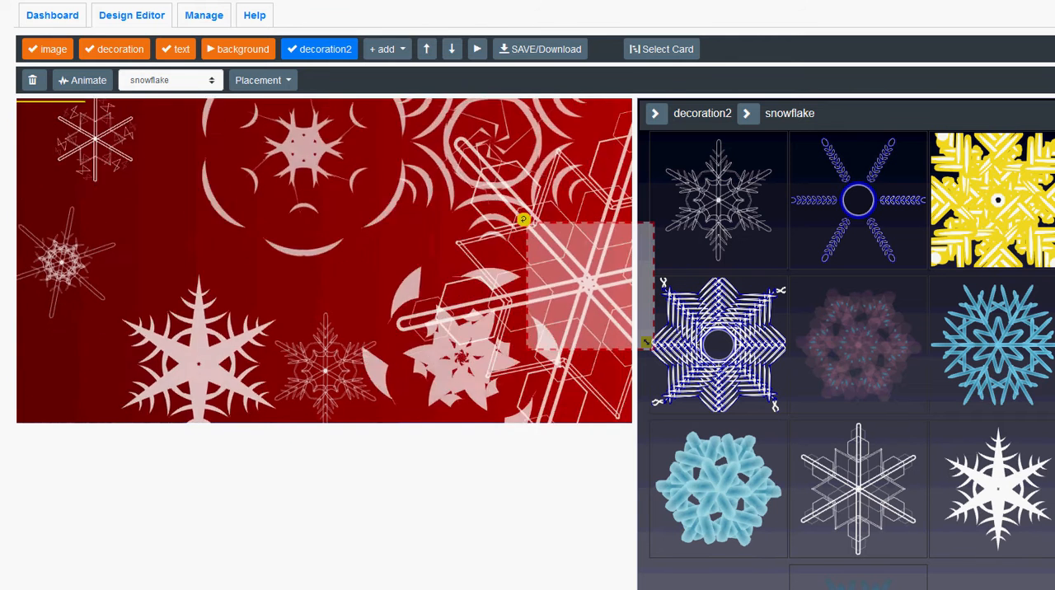
{"action": "left_click", "coordinate": [88, 80]}
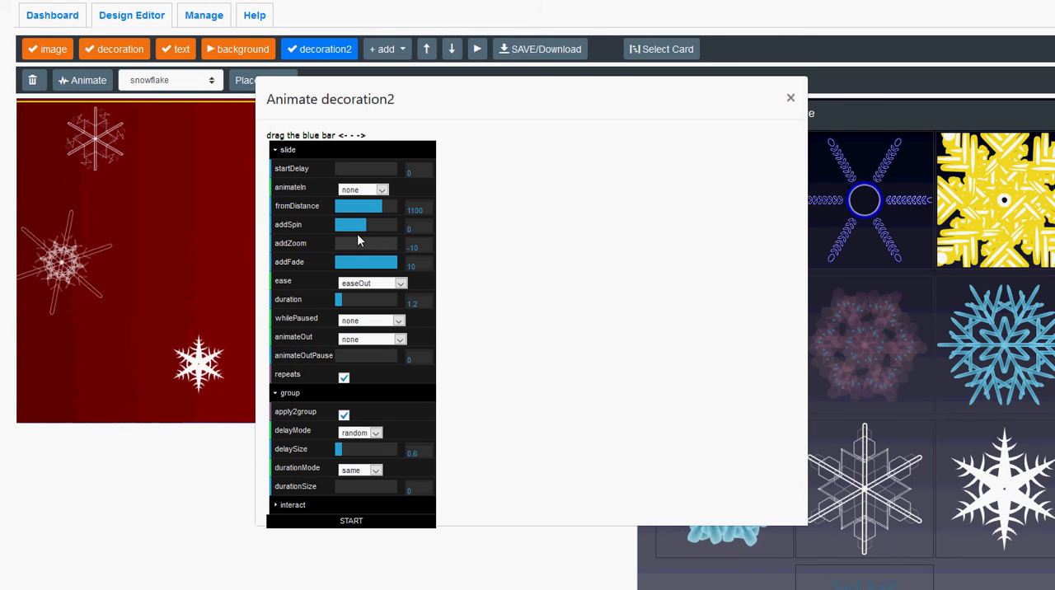
{"action": "left_click", "coordinate": [346, 521]}
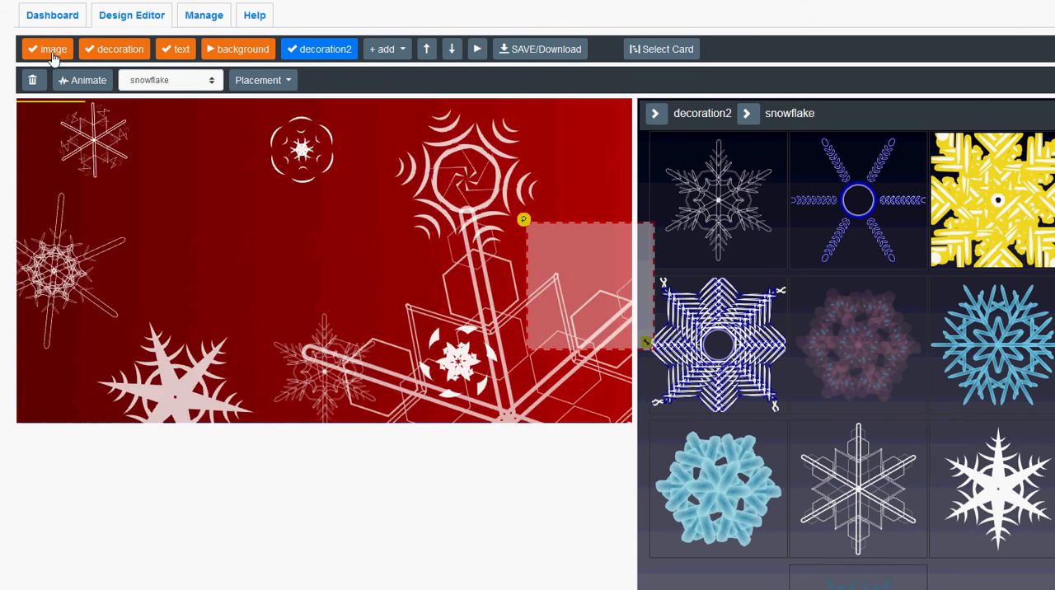
Move the image layer between background and decoration2, and replace its picture with the white convertible from a Pixabay search for "car transparent".
{"action": "left_click", "coordinate": [54, 55]}
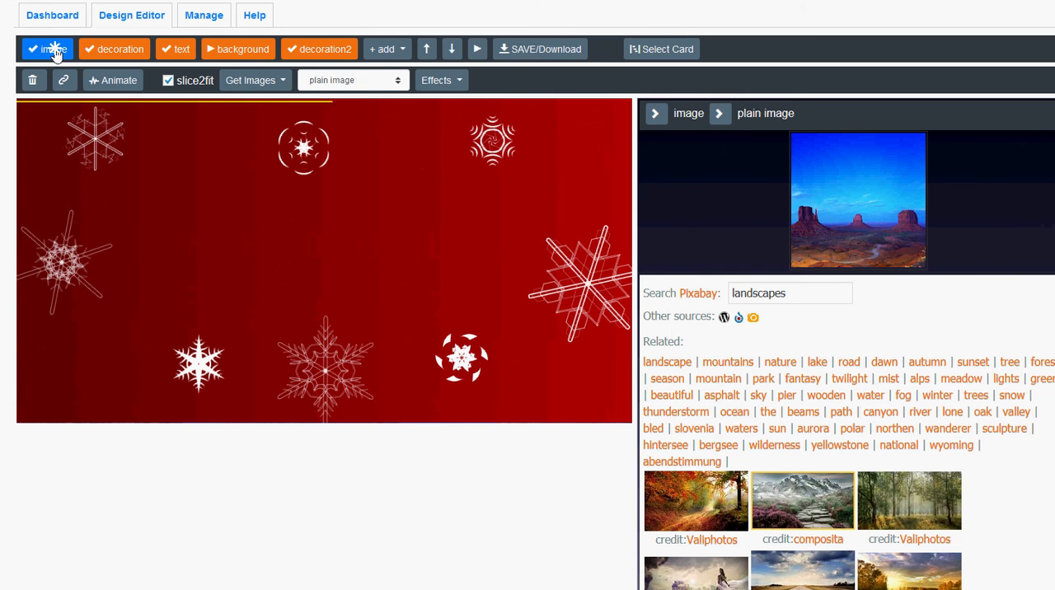
{"action": "left_click_drag", "start_coordinate": [54, 51], "coordinate": [259, 64]}
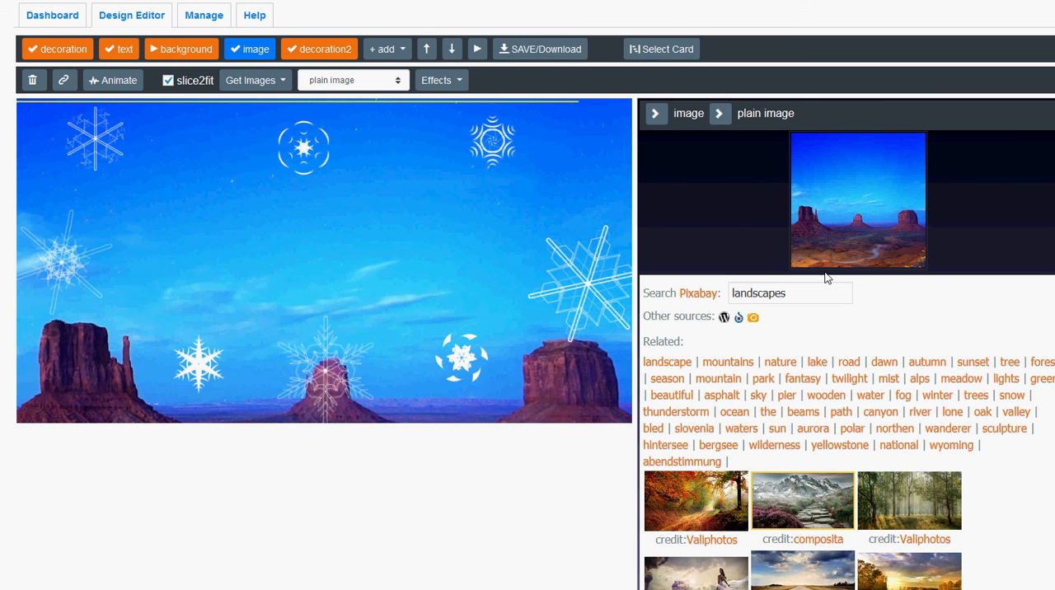
{"action": "double_click", "coordinate": [800, 293]}
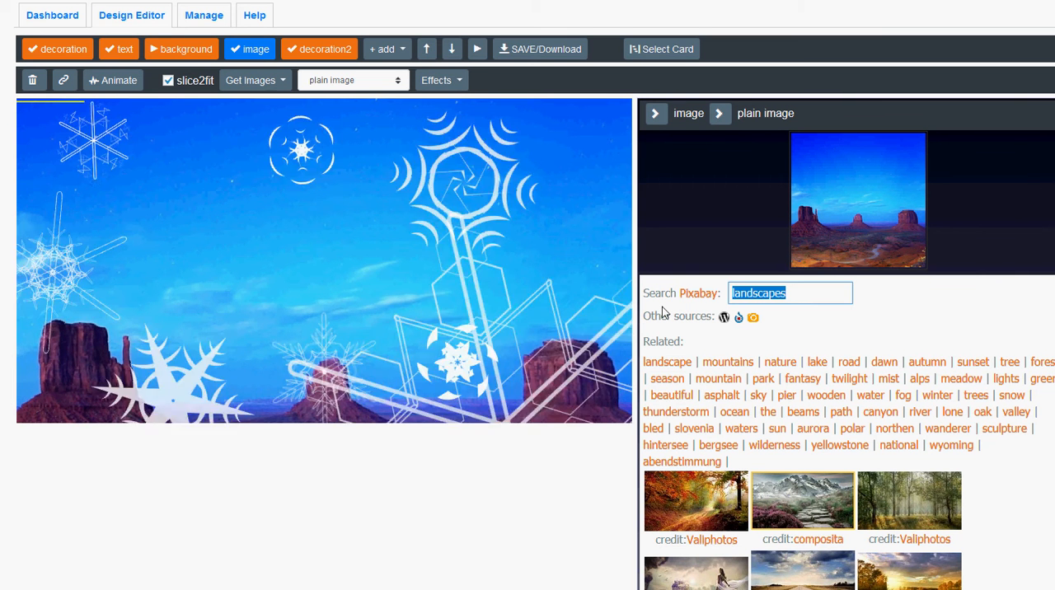
{"action": "type", "text": "car tr"}
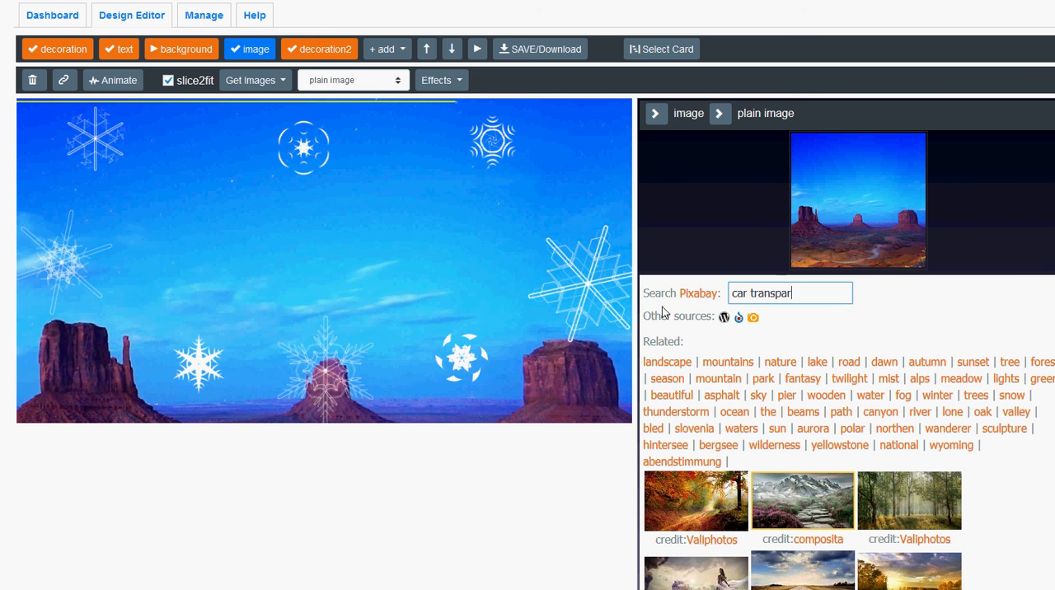
{"action": "key", "text": "Return"}
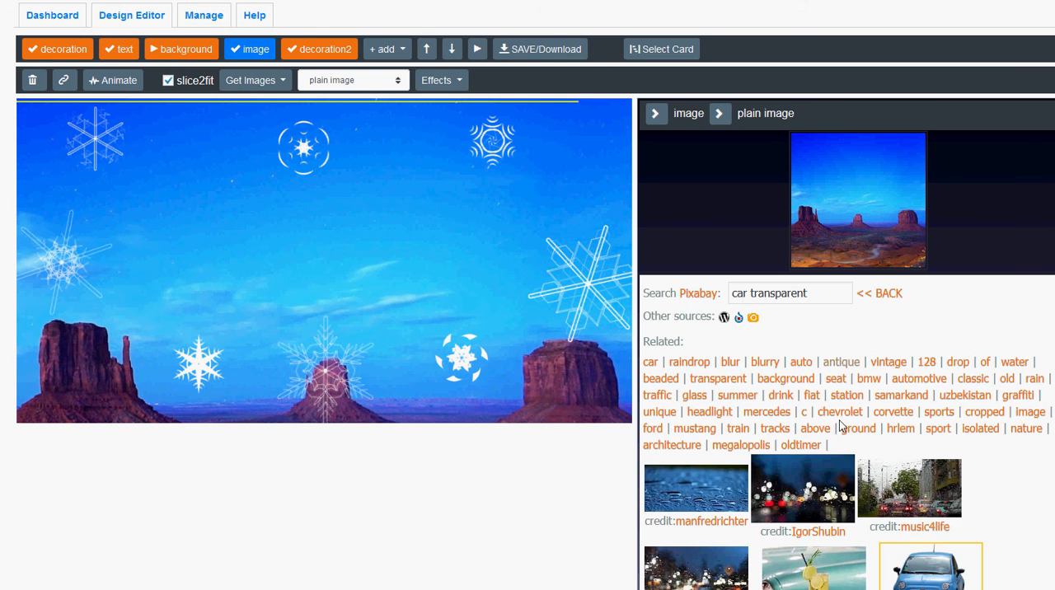
{"action": "scroll", "coordinate": [852, 443], "scroll_direction": "down", "scroll_amount": 2}
{"action": "scroll", "coordinate": [851, 442], "scroll_direction": "down", "scroll_amount": 3}
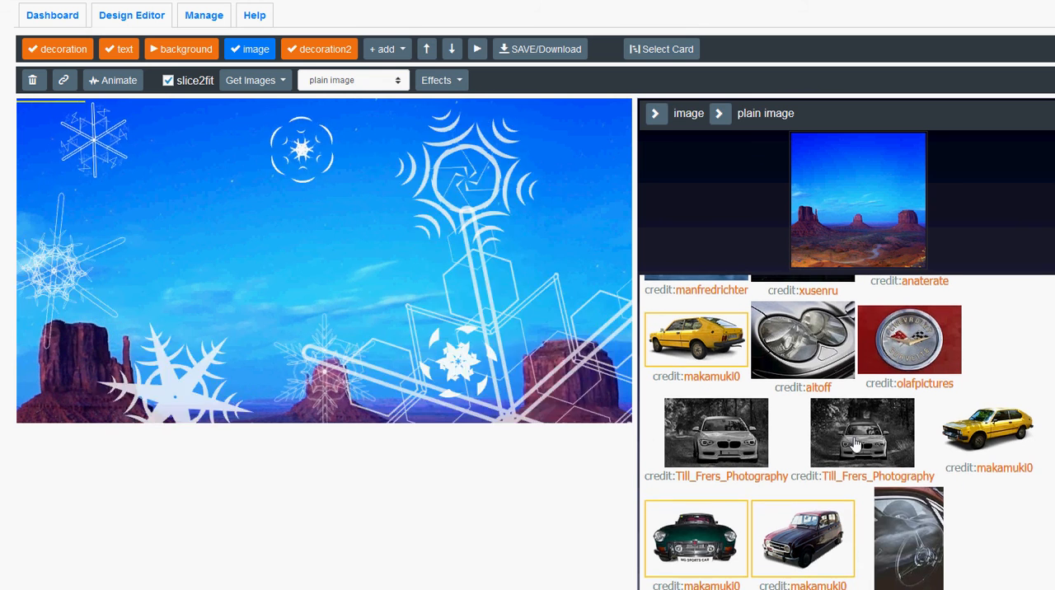
{"action": "scroll", "coordinate": [858, 446], "scroll_direction": "down", "scroll_amount": 2}
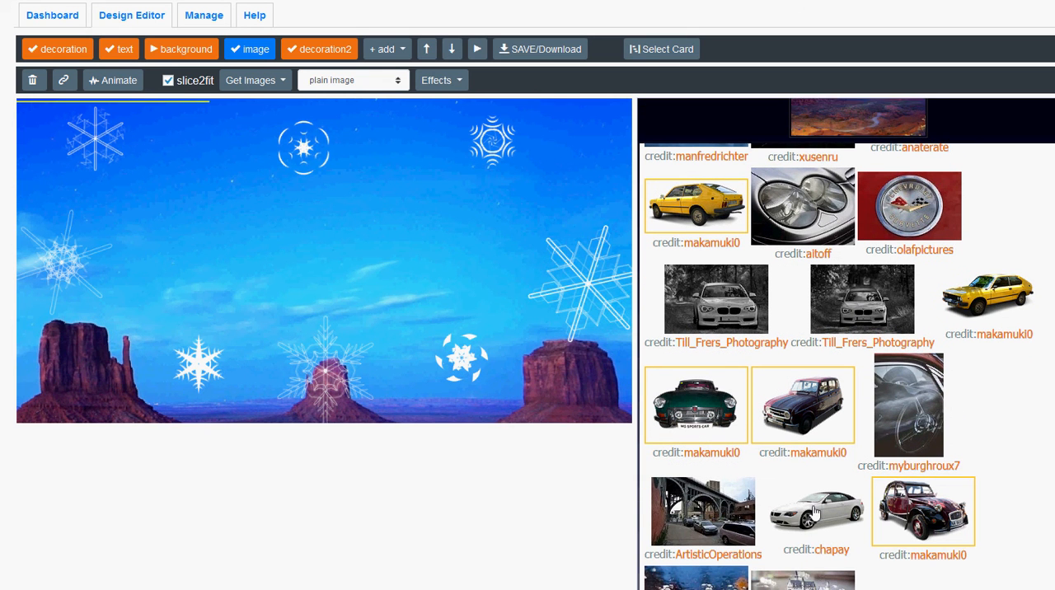
{"action": "left_click", "coordinate": [814, 510]}
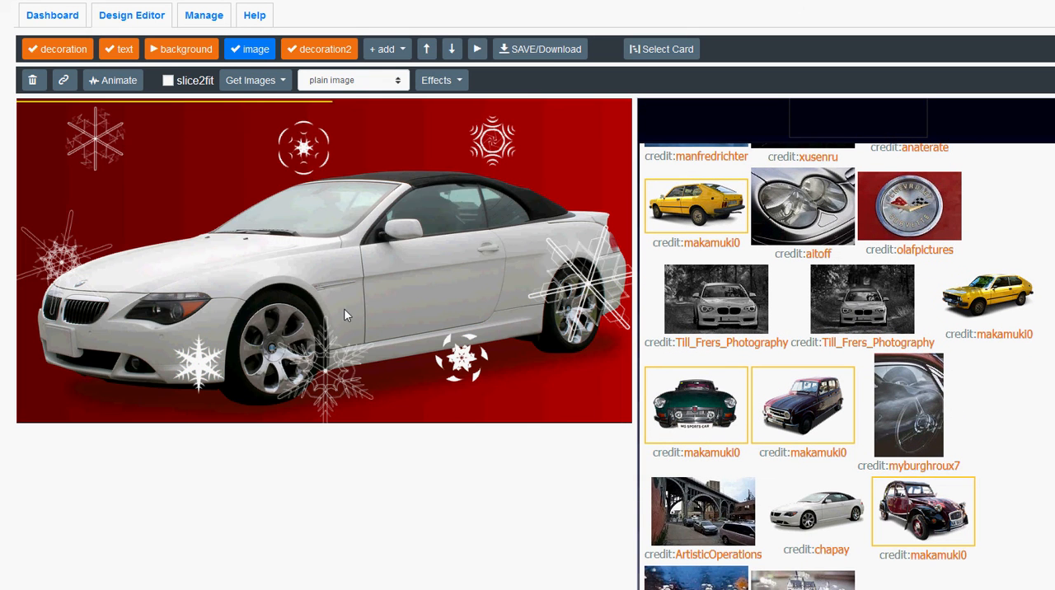
Shrink the car image to about half the canvas width at the canvas's left side, and move the image layer after decoration2.
{"action": "left_click", "coordinate": [397, 282]}
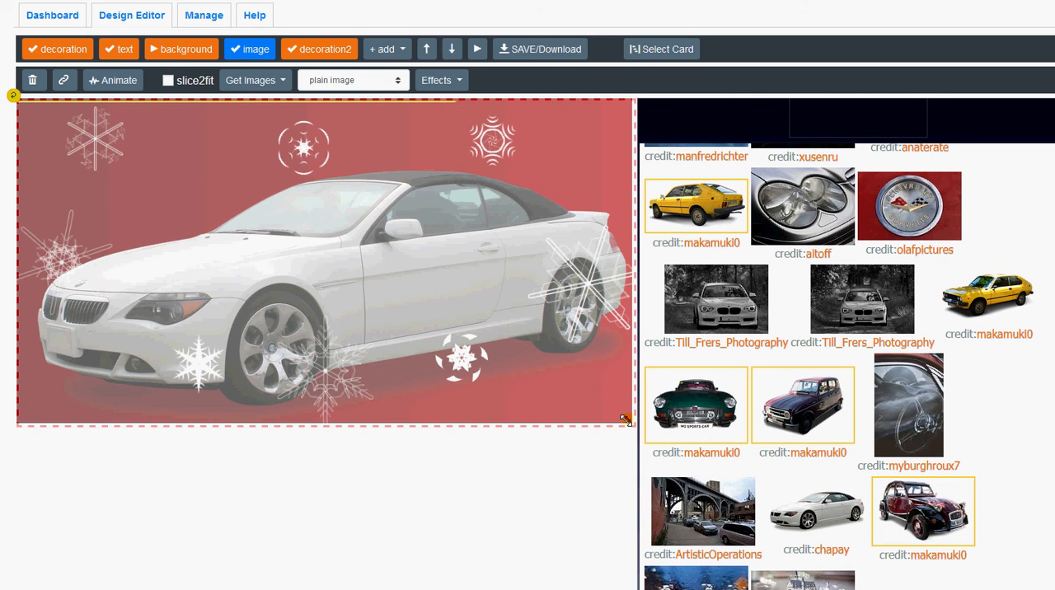
{"action": "left_click_drag", "start_coordinate": [591, 398], "coordinate": [173, 262]}
{"action": "left_click", "coordinate": [339, 266]}
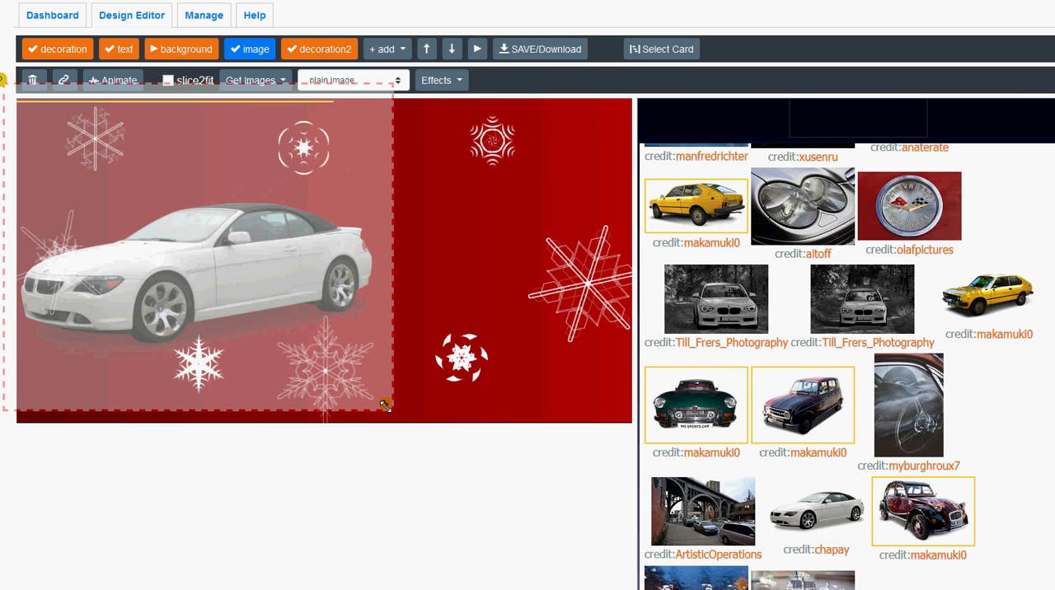
{"action": "left_click_drag", "start_coordinate": [385, 404], "coordinate": [345, 380]}
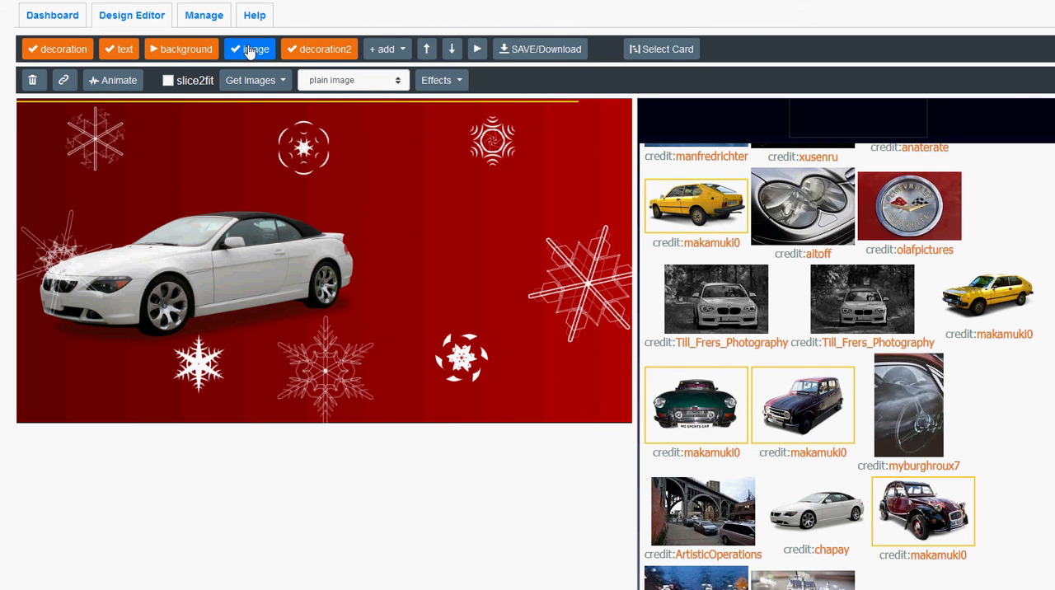
{"action": "left_click_drag", "start_coordinate": [258, 47], "coordinate": [320, 48]}
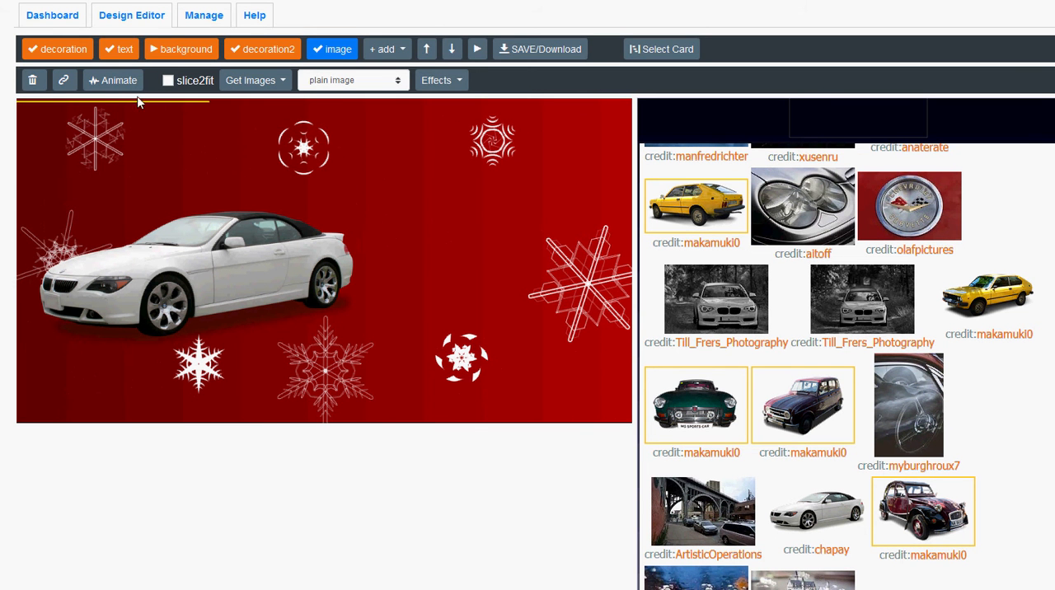
Set the image animation's startDelay to 2 and animateIn to slideLeft, and start it.
{"action": "left_click", "coordinate": [116, 83]}
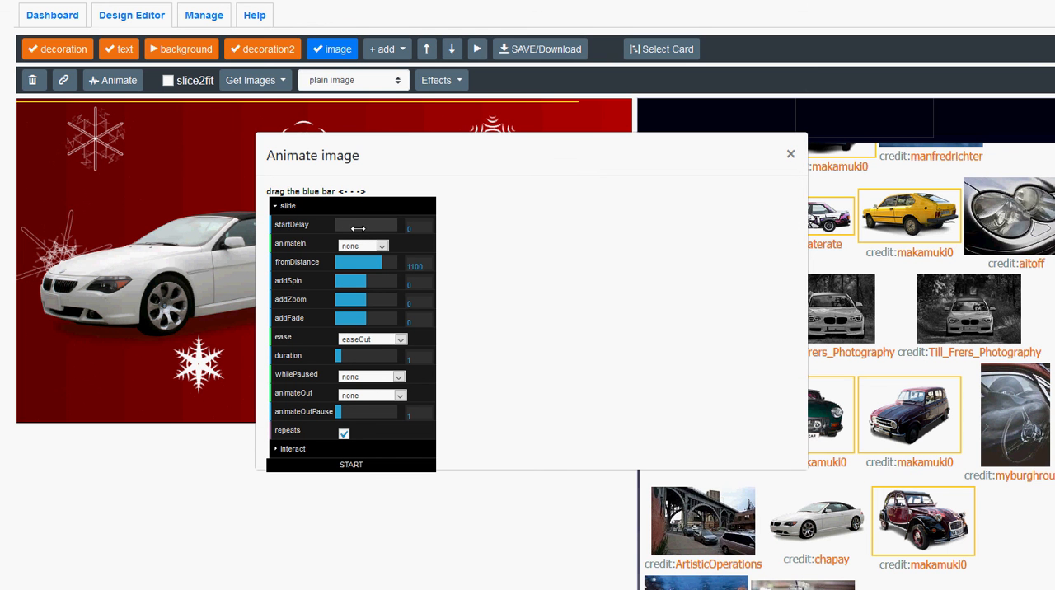
{"action": "left_click_drag", "start_coordinate": [358, 228], "coordinate": [350, 226]}
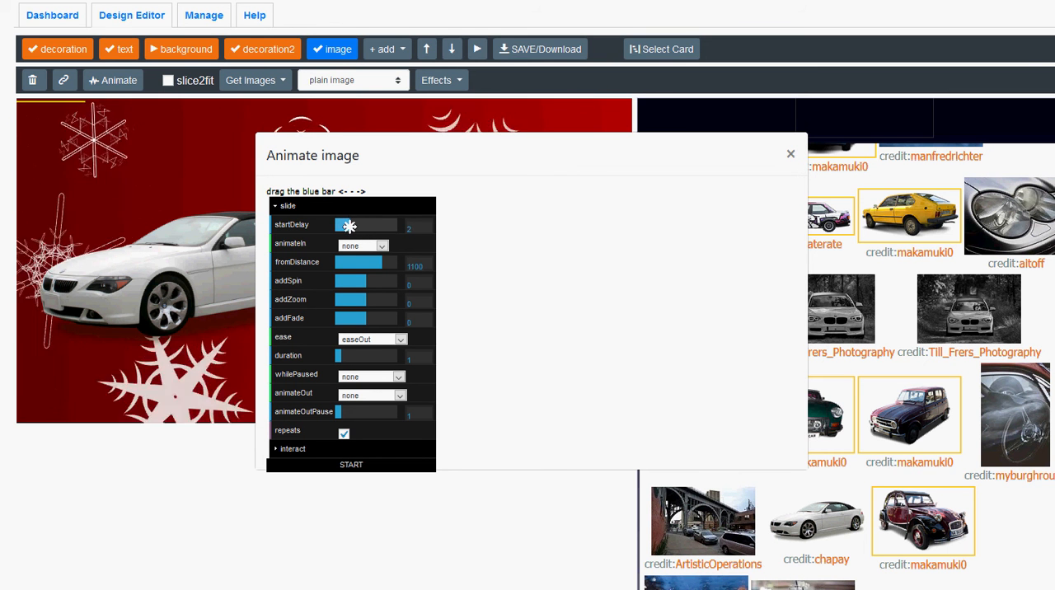
{"action": "left_click", "coordinate": [372, 250]}
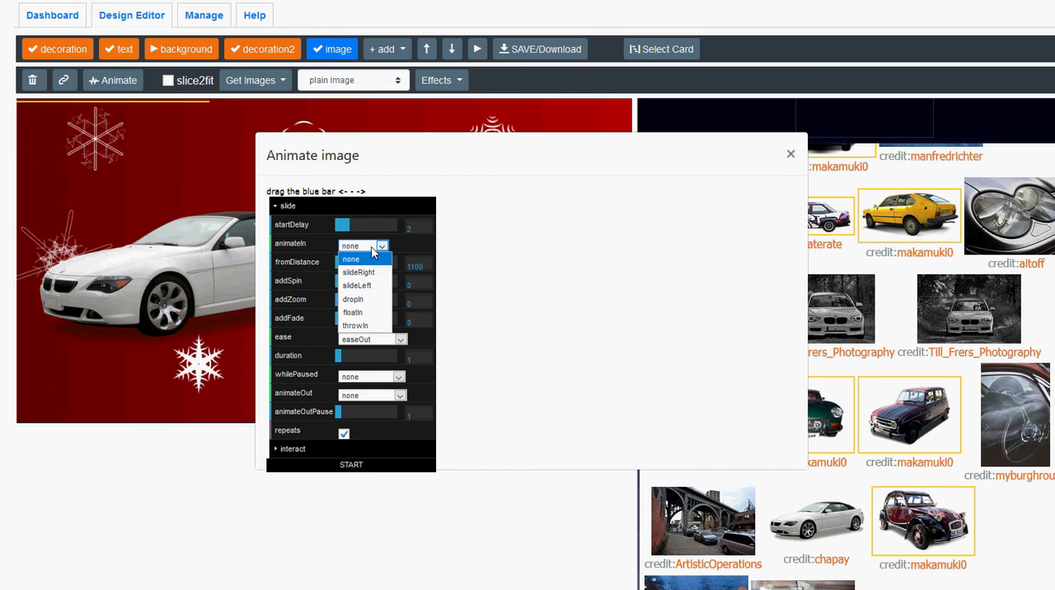
{"action": "left_click", "coordinate": [369, 289]}
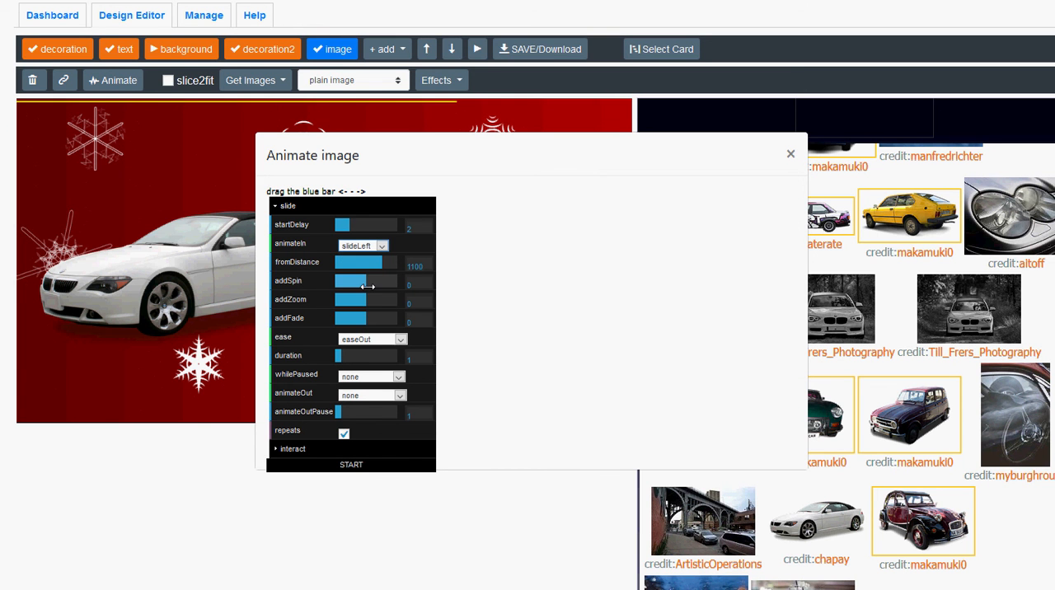
{"action": "left_click", "coordinate": [354, 467]}
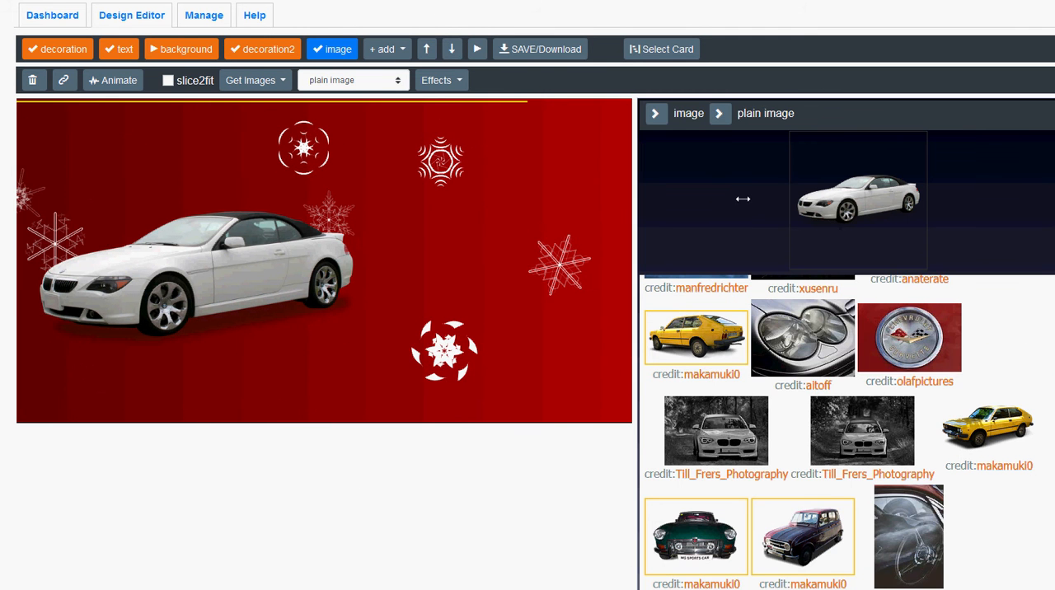
Add a text layer reading "free upgrade 20% off when you pay now" in the heavy bold sans-serif style.
{"action": "left_click", "coordinate": [386, 49]}
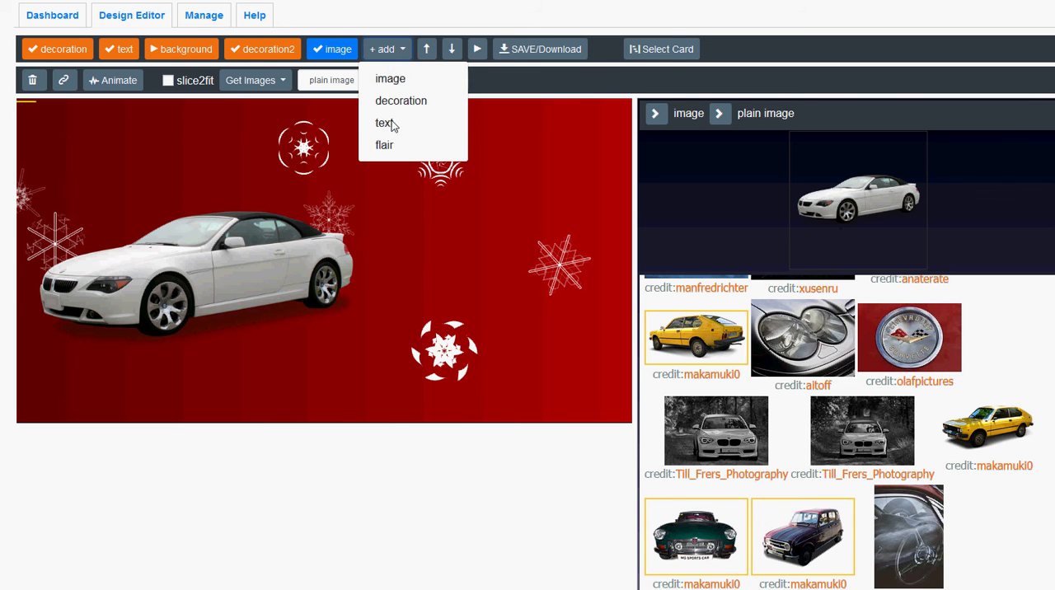
{"action": "left_click", "coordinate": [392, 124]}
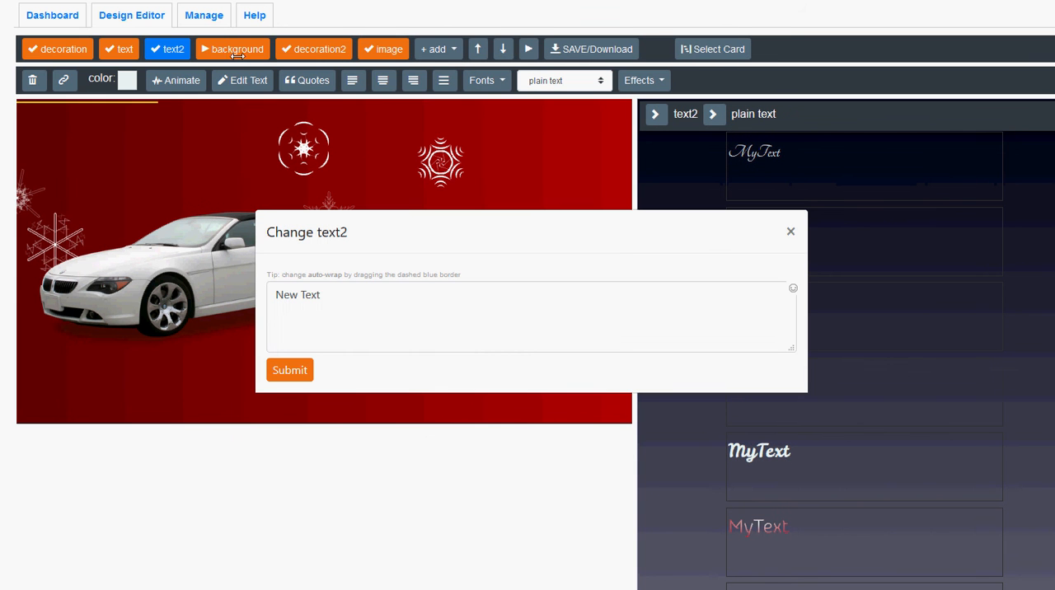
{"action": "left_click_drag", "start_coordinate": [324, 303], "coordinate": [277, 295]}
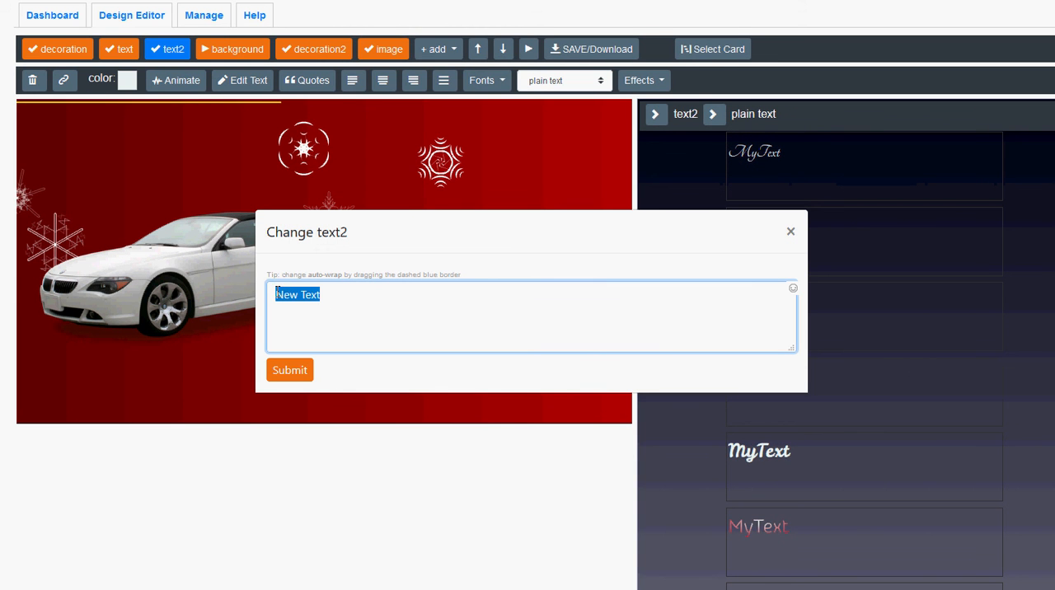
{"action": "type", "text": "Free upgrade 20% off when you pay now"}
{"action": "left_click", "coordinate": [295, 372]}
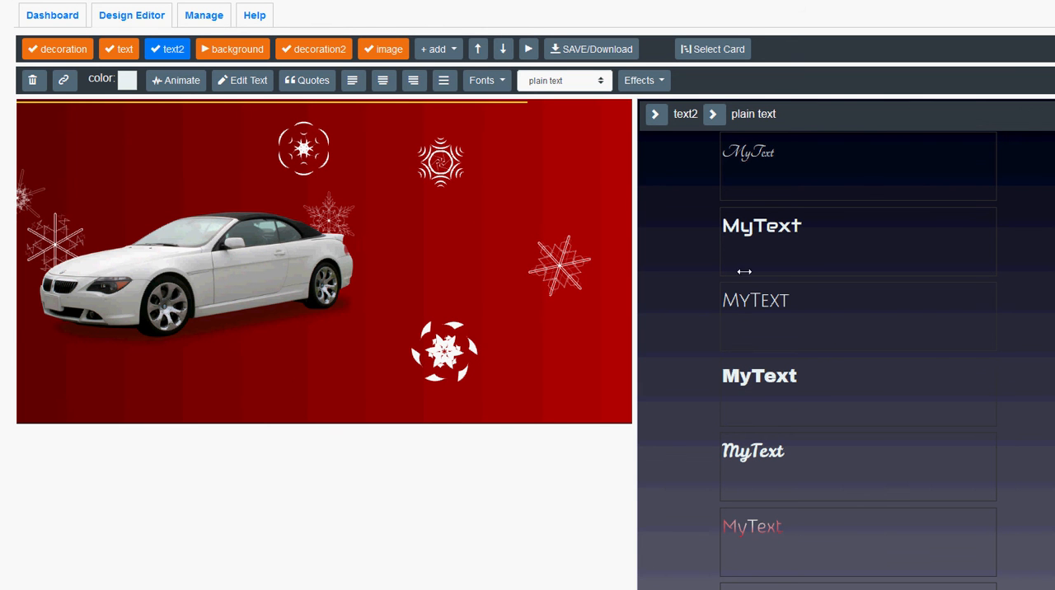
{"action": "left_click", "coordinate": [749, 373]}
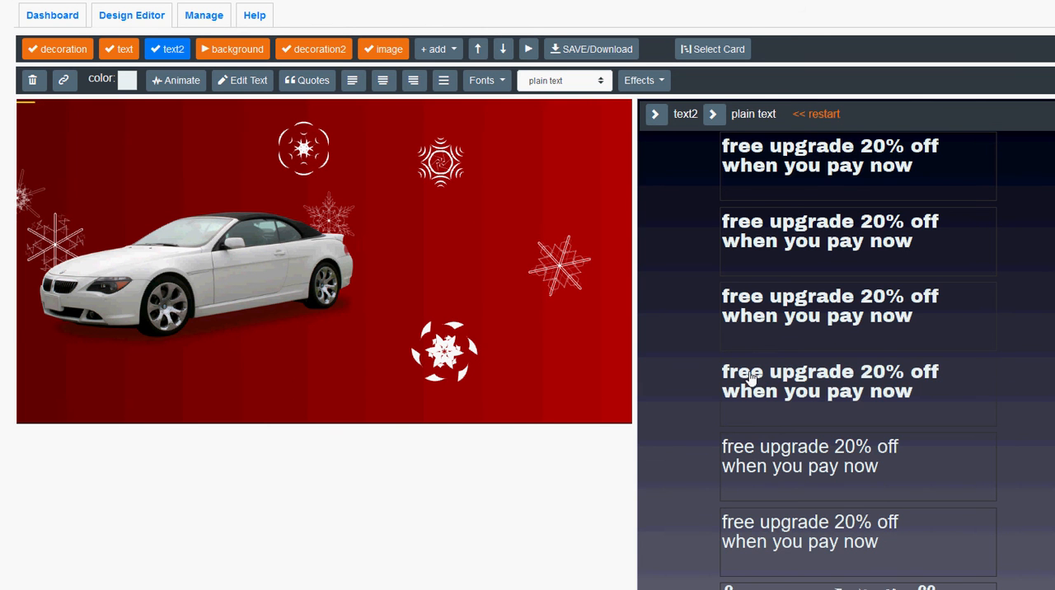
{"action": "left_click", "coordinate": [800, 247]}
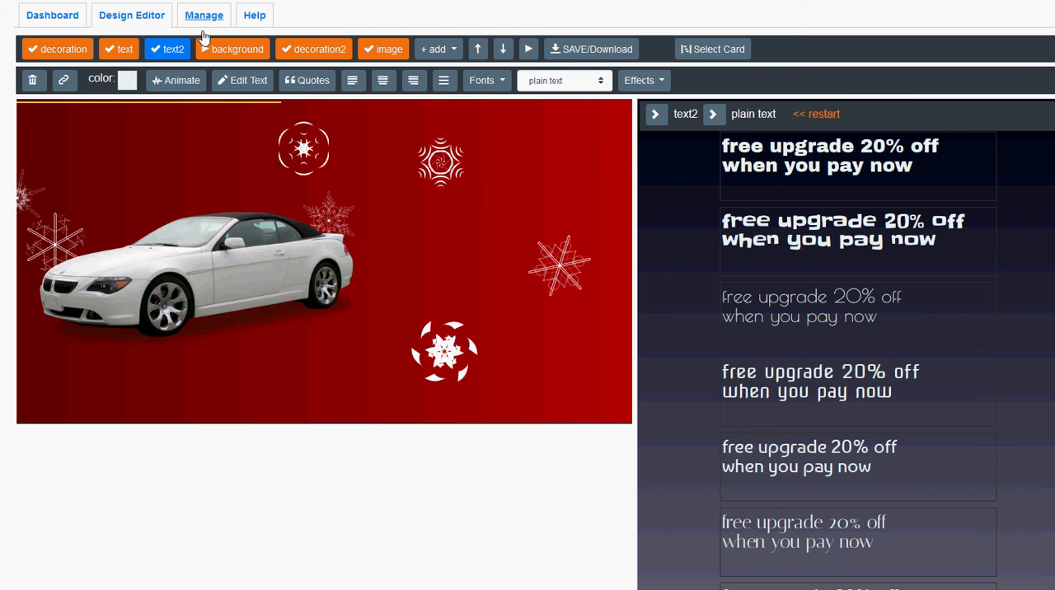
Move the text2 layer after image, place its text just right of the car, and narrow it to wrap onto three lines.
{"action": "left_click_drag", "start_coordinate": [174, 51], "coordinate": [384, 49]}
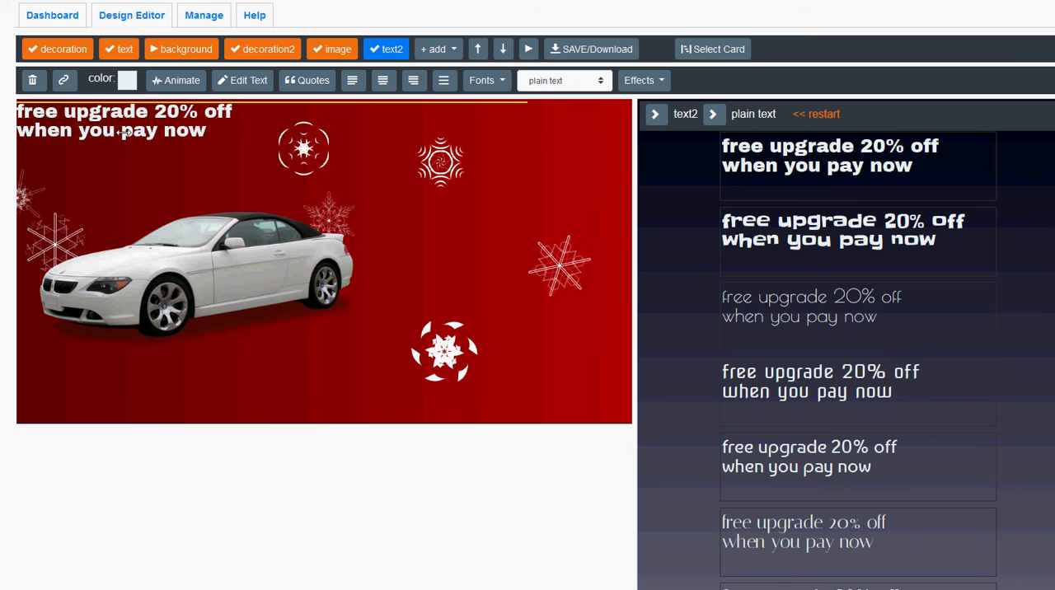
{"action": "left_click_drag", "start_coordinate": [124, 132], "coordinate": [454, 261]}
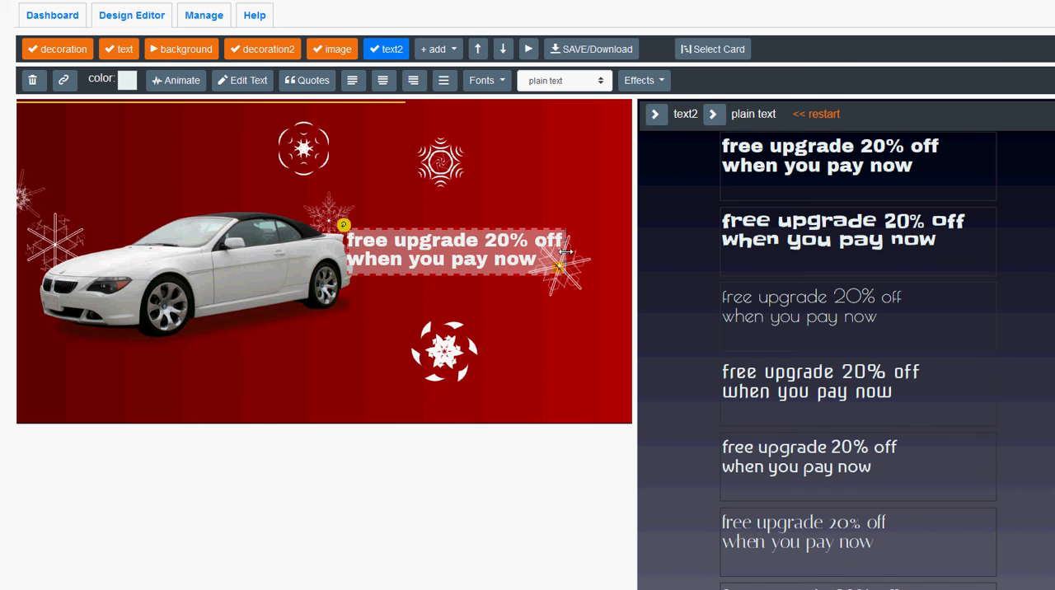
{"action": "left_click_drag", "start_coordinate": [565, 252], "coordinate": [533, 253]}
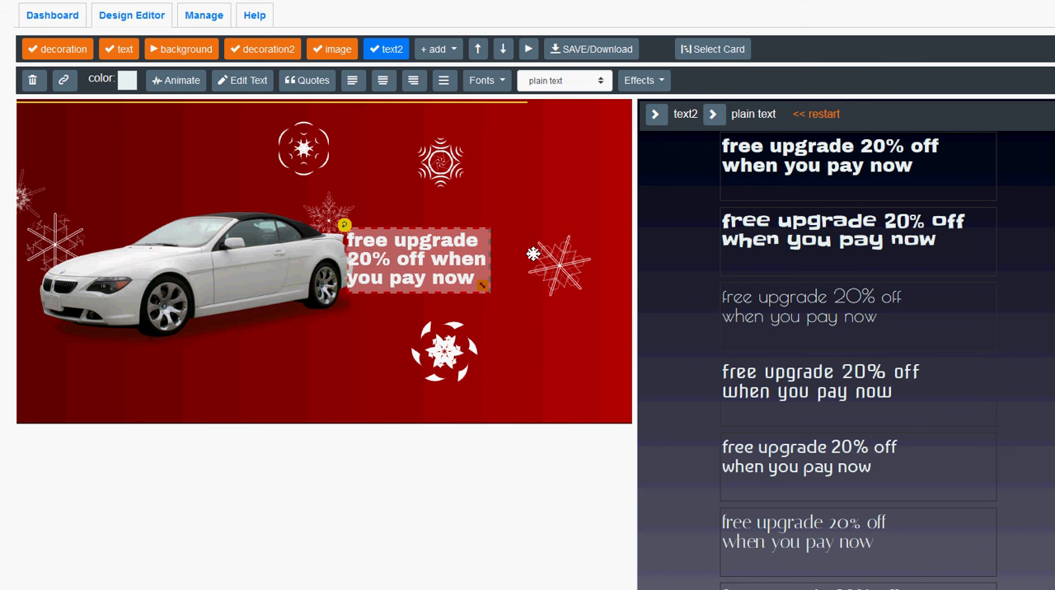
{"action": "left_click", "coordinate": [533, 254]}
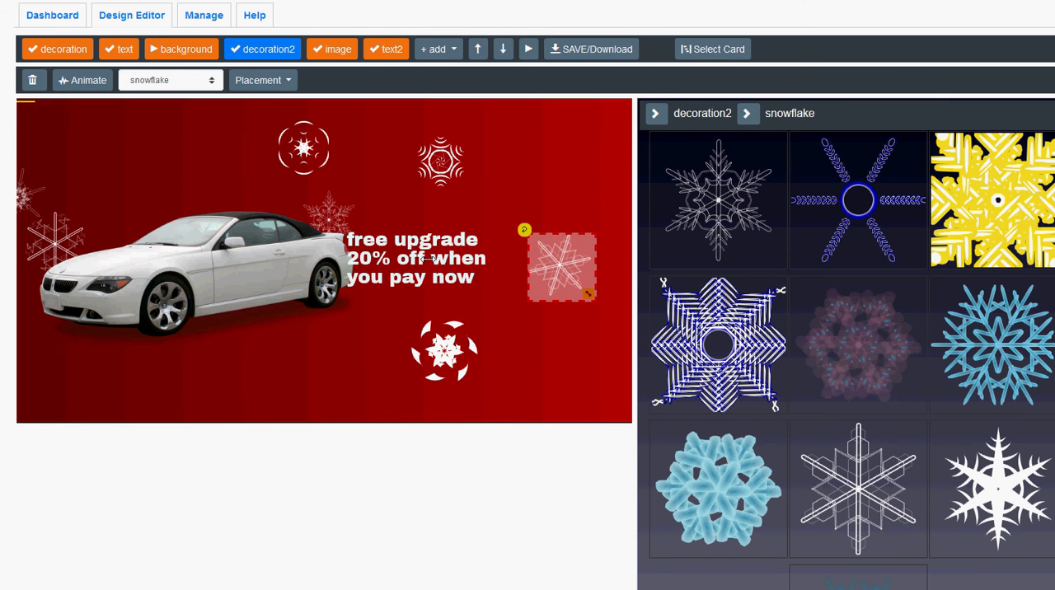
{"action": "left_click", "coordinate": [86, 80]}
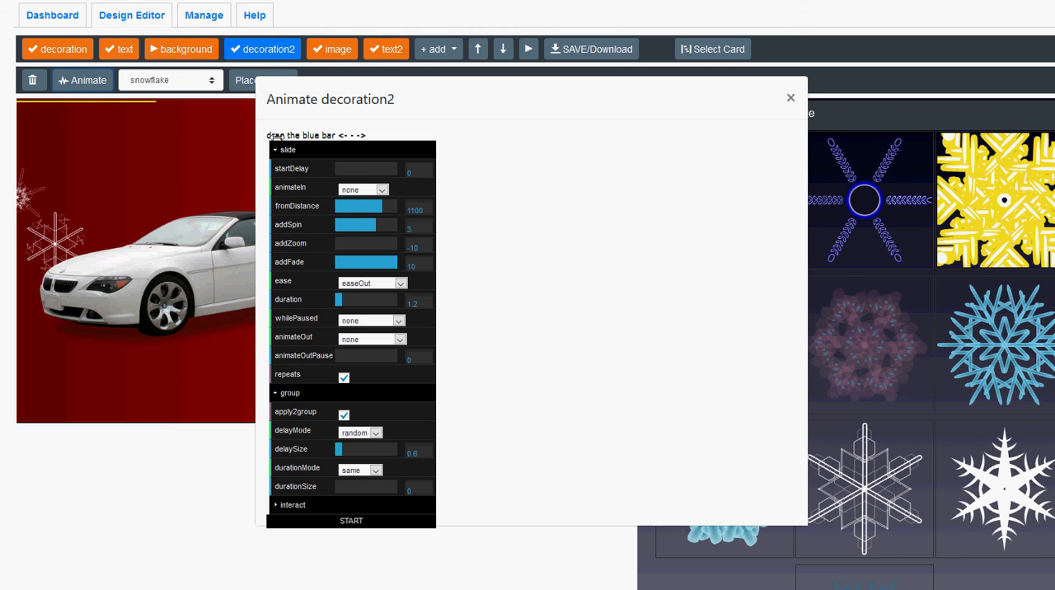
{"action": "left_click", "coordinate": [790, 98]}
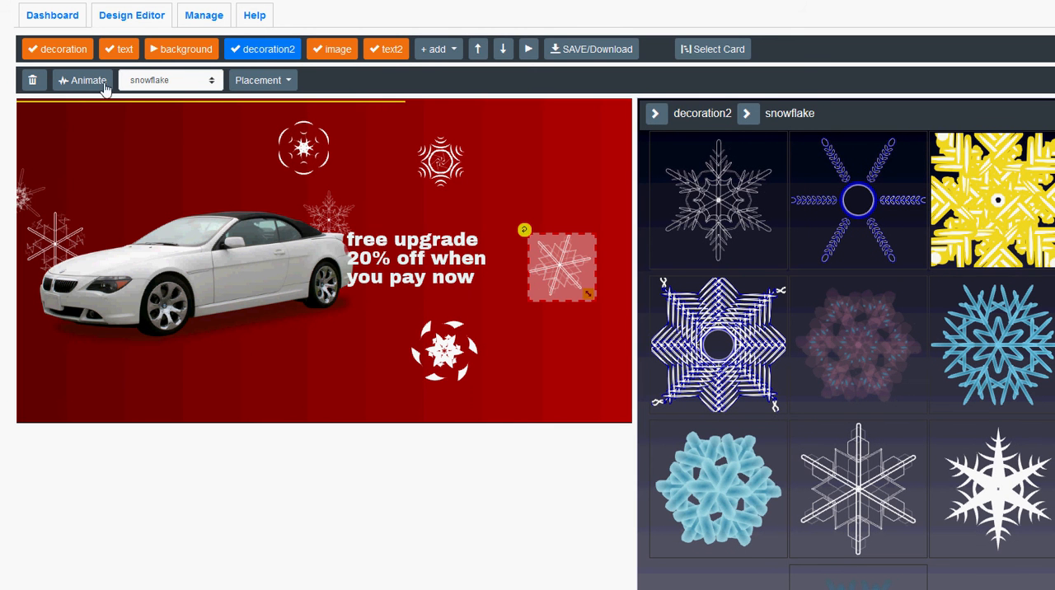
{"action": "left_click", "coordinate": [375, 49]}
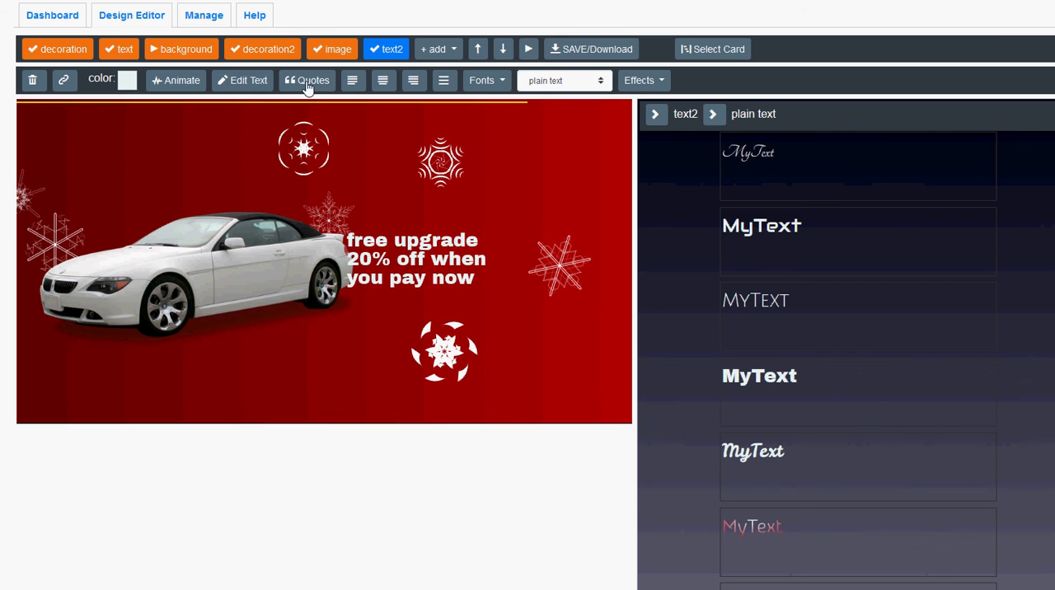
Break the text2 wording into four lines: "free upgrade", "20% off", "when you" and "pay now".
{"action": "left_click", "coordinate": [253, 82]}
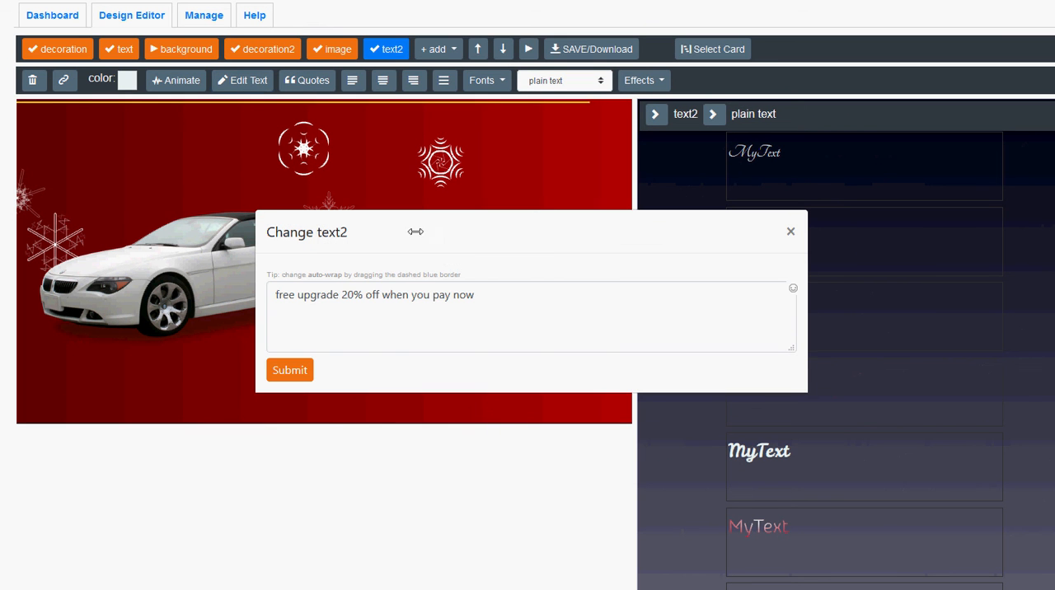
{"action": "left_click", "coordinate": [343, 295]}
{"action": "key", "text": "Return"}
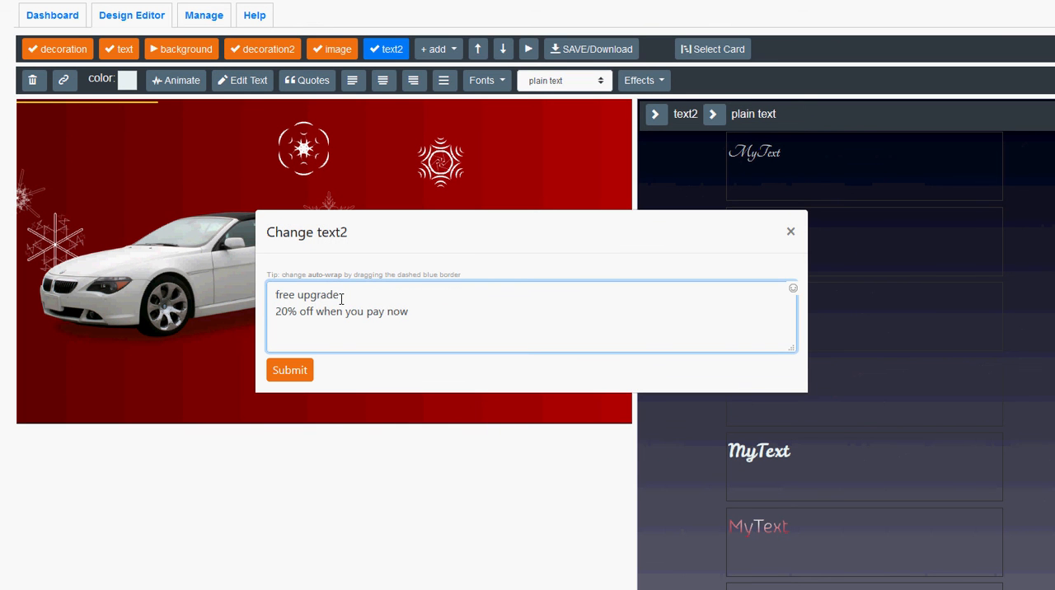
{"action": "left_click", "coordinate": [316, 312]}
{"action": "key", "text": "Return"}
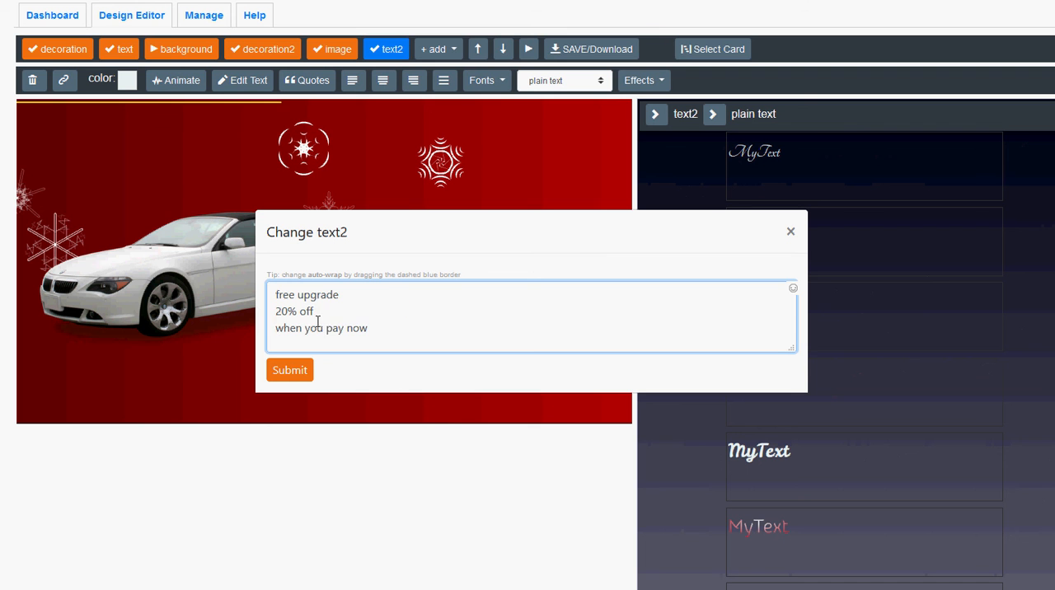
{"action": "left_click", "coordinate": [326, 328]}
{"action": "key", "text": "Return"}
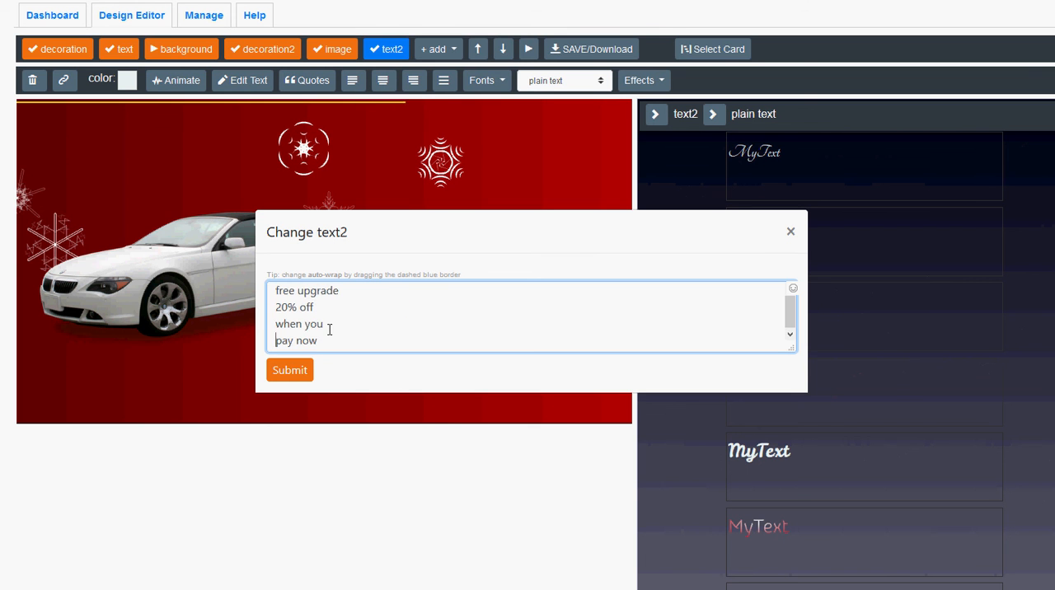
{"action": "left_click", "coordinate": [302, 371]}
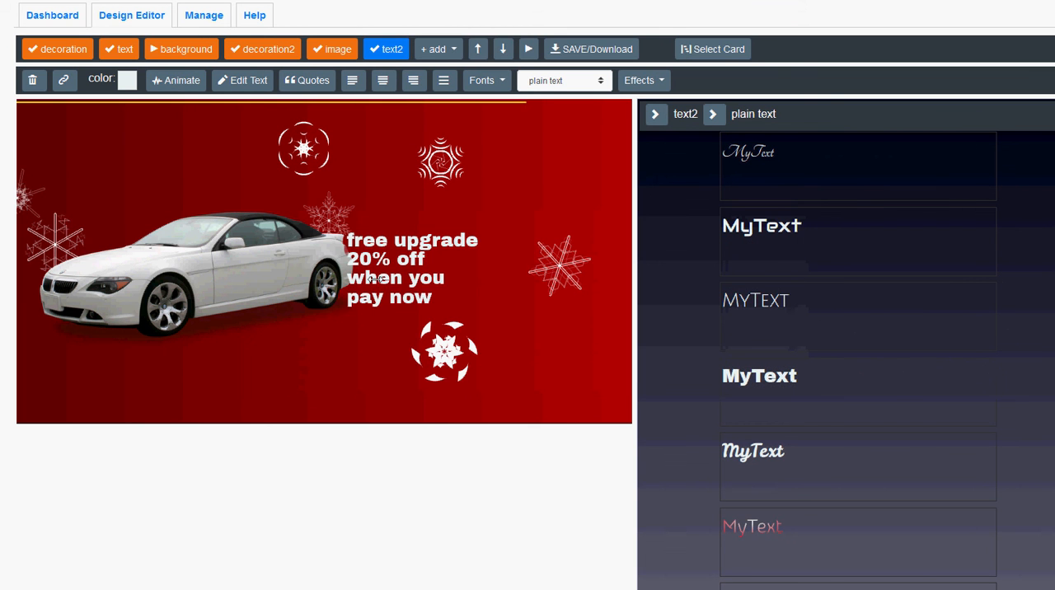
Justify text2 into an even block, place it just right of the car, and nudge the snowflake above it slightly upward.
{"action": "left_click", "coordinate": [446, 84]}
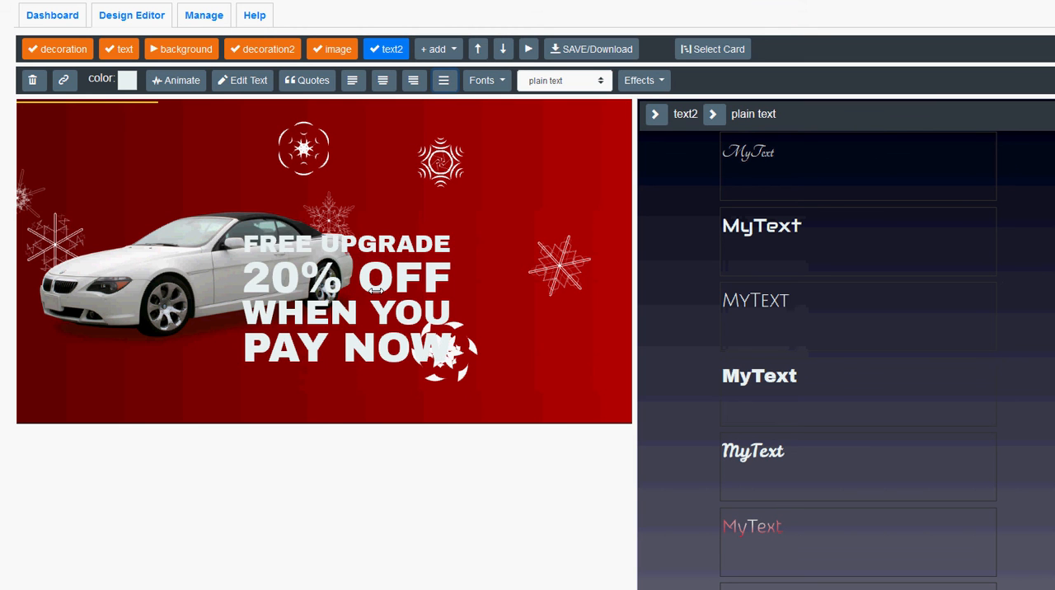
{"action": "left_click_drag", "start_coordinate": [376, 291], "coordinate": [492, 236]}
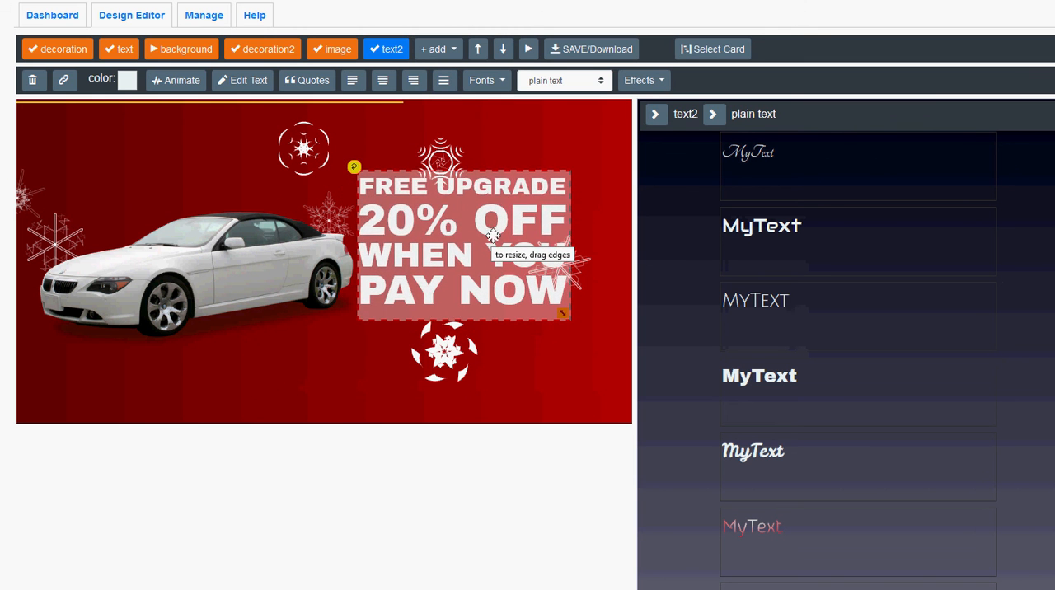
{"action": "left_click_drag", "start_coordinate": [443, 155], "coordinate": [452, 140]}
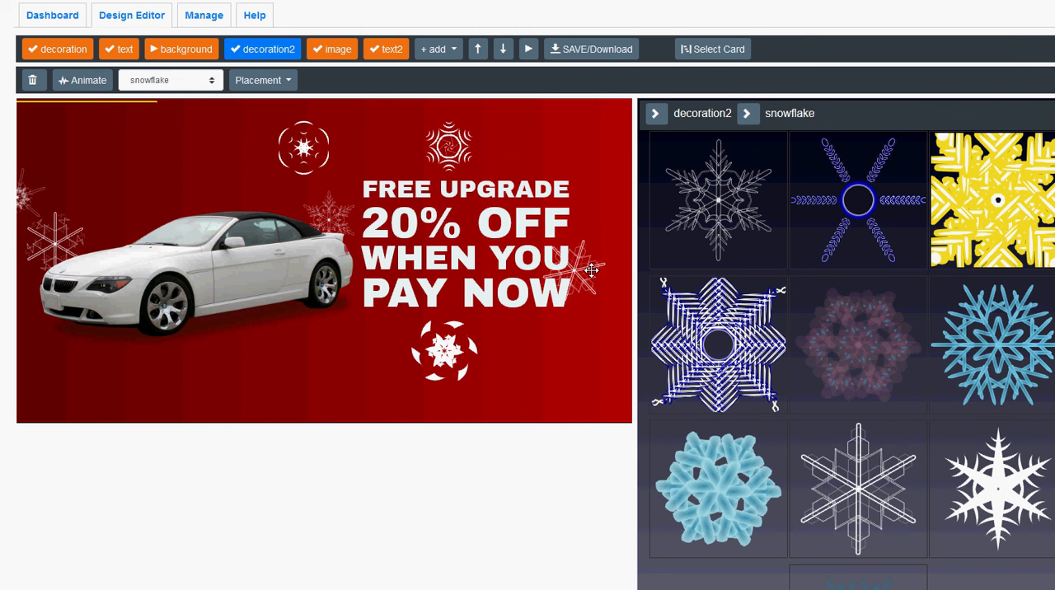
Animate text2 with animateIn slideLeft, startDelay 2 and apply2group enabled, and start it.
{"action": "left_click", "coordinate": [513, 302]}
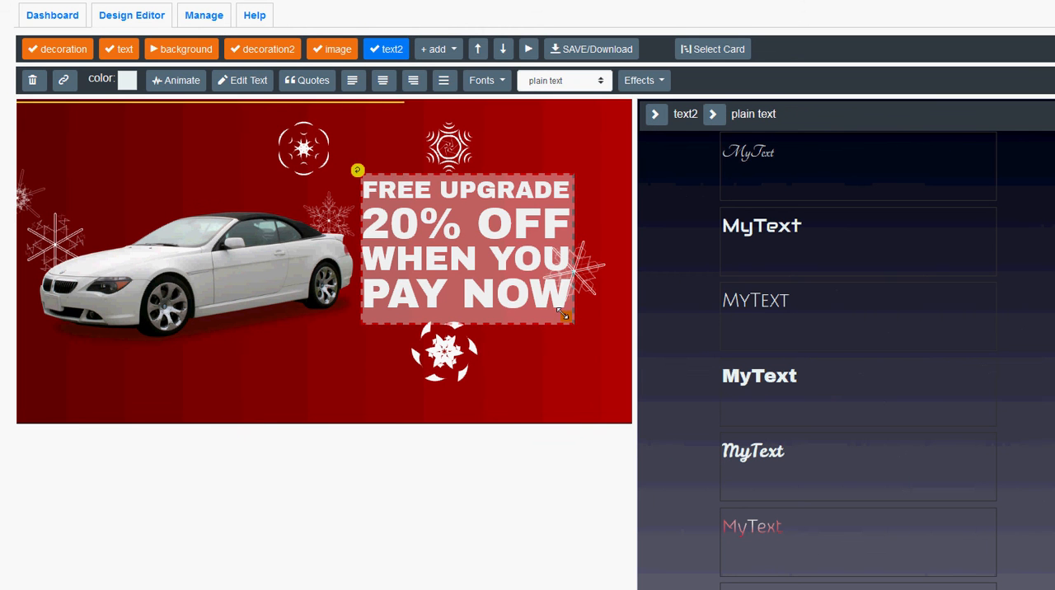
{"action": "left_click", "coordinate": [182, 80]}
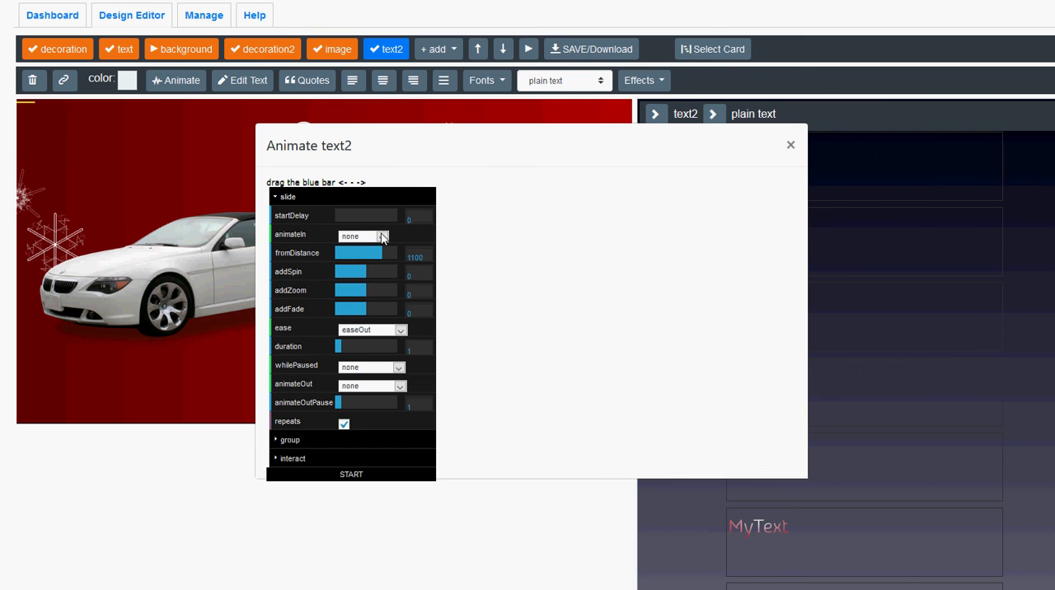
{"action": "left_click", "coordinate": [380, 239]}
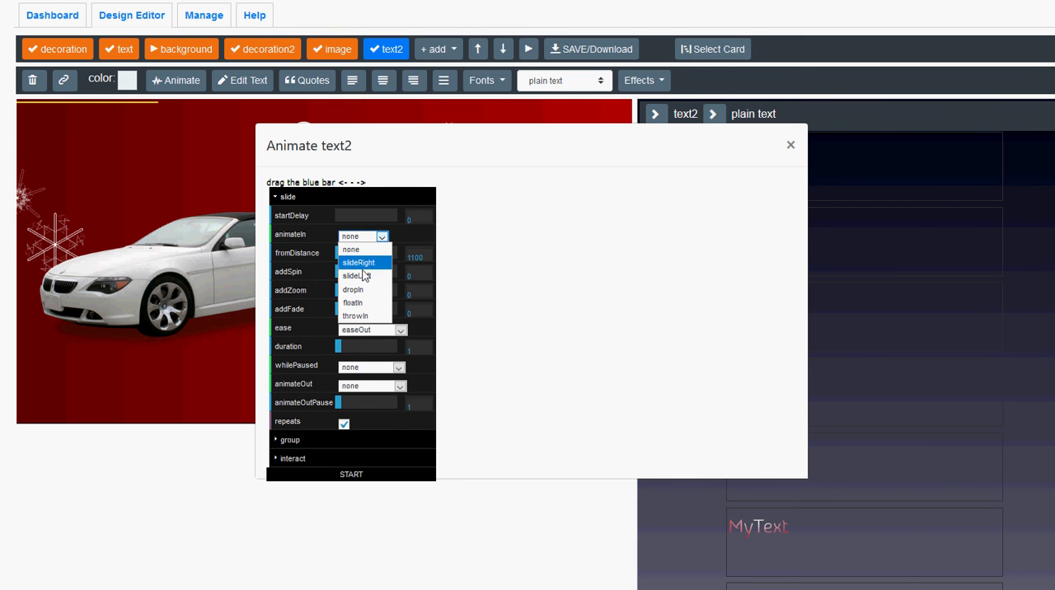
{"action": "left_click", "coordinate": [359, 275]}
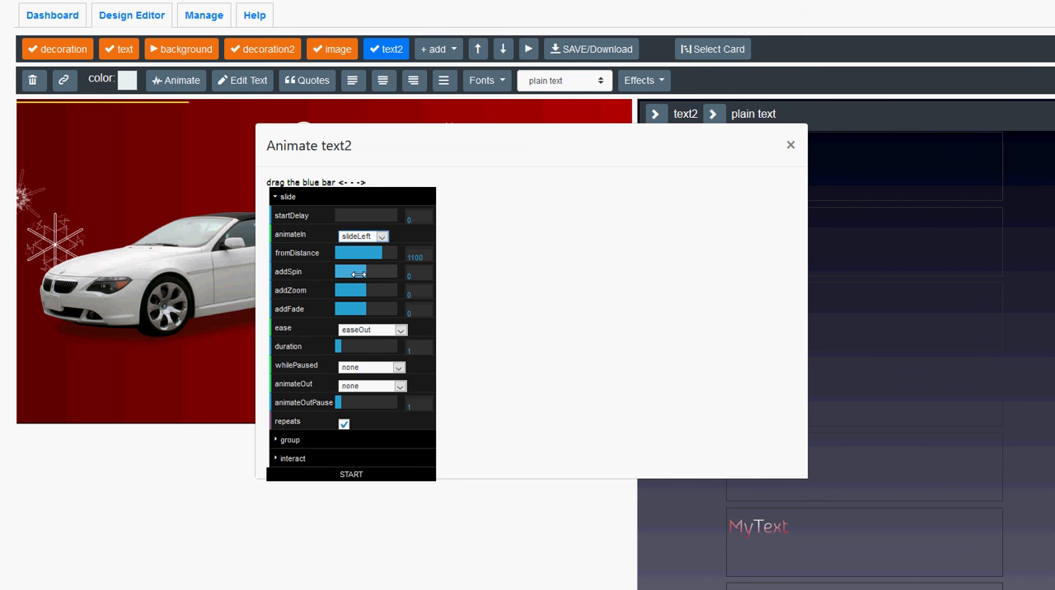
{"action": "left_click", "coordinate": [352, 215]}
{"action": "left_click_drag", "start_coordinate": [352, 215], "coordinate": [345, 215]}
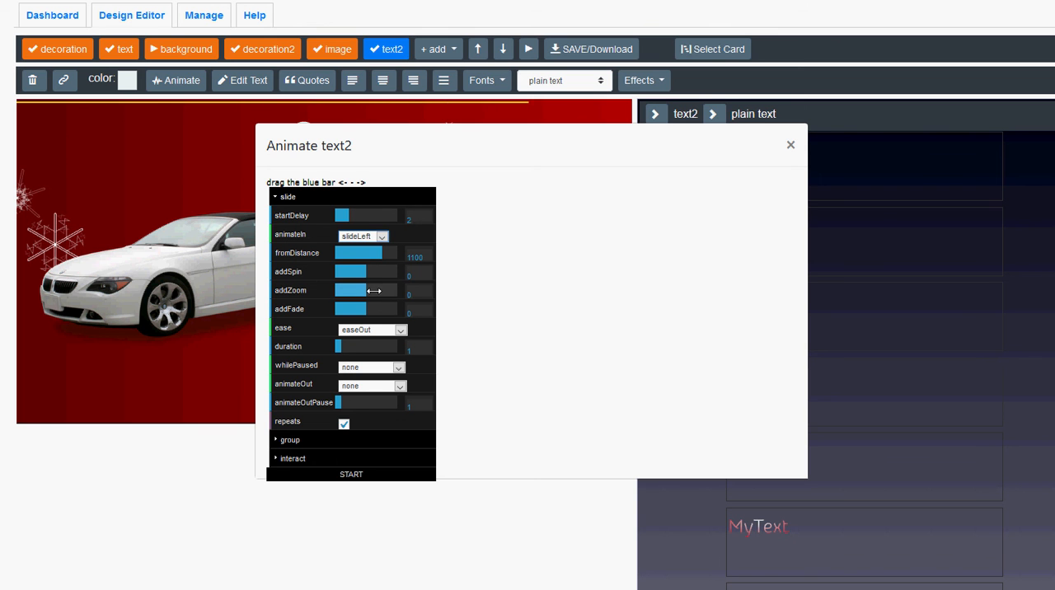
{"action": "left_click", "coordinate": [285, 439]}
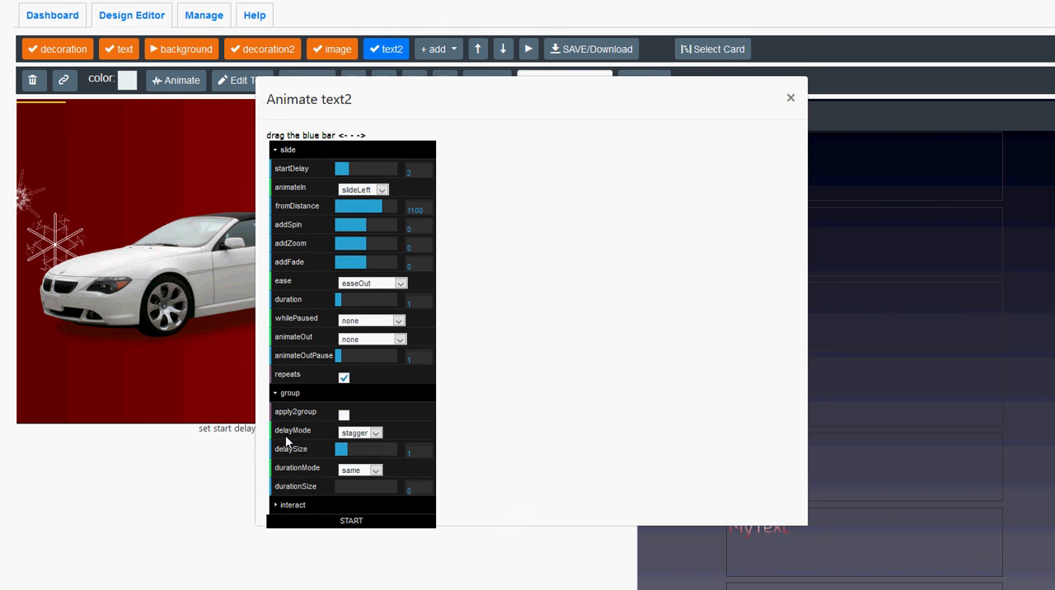
{"action": "left_click", "coordinate": [344, 415]}
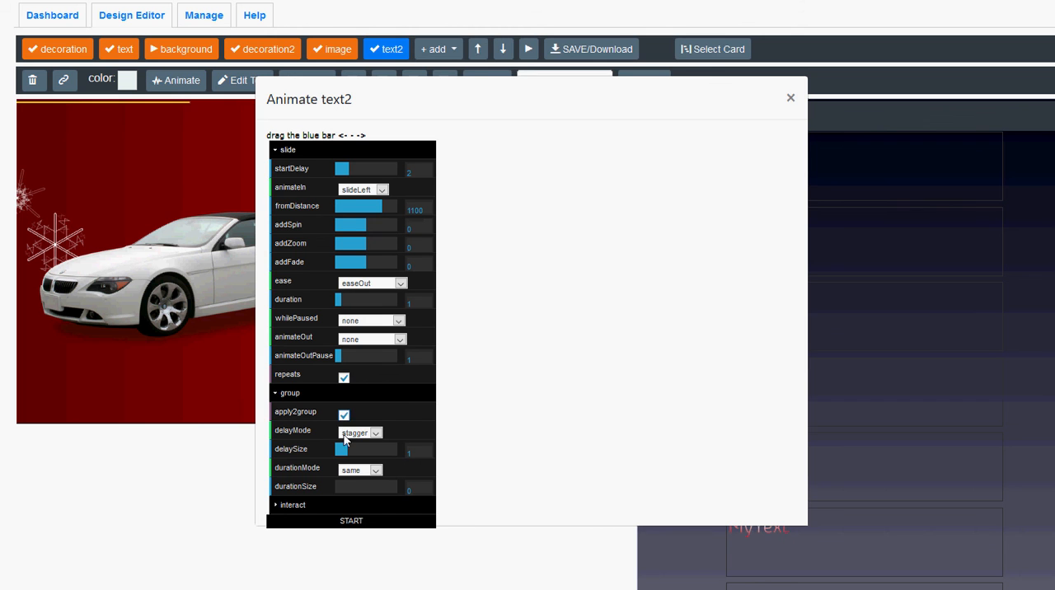
{"action": "left_click", "coordinate": [351, 521]}
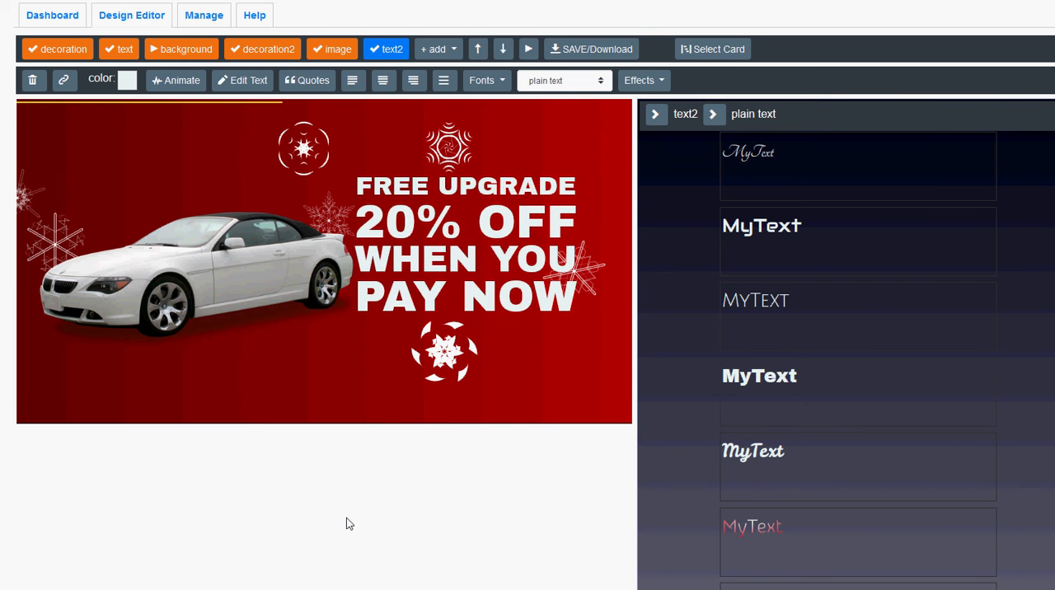
Change the text2 animation's animateIn to slideRight and restart it.
{"action": "left_click", "coordinate": [170, 81]}
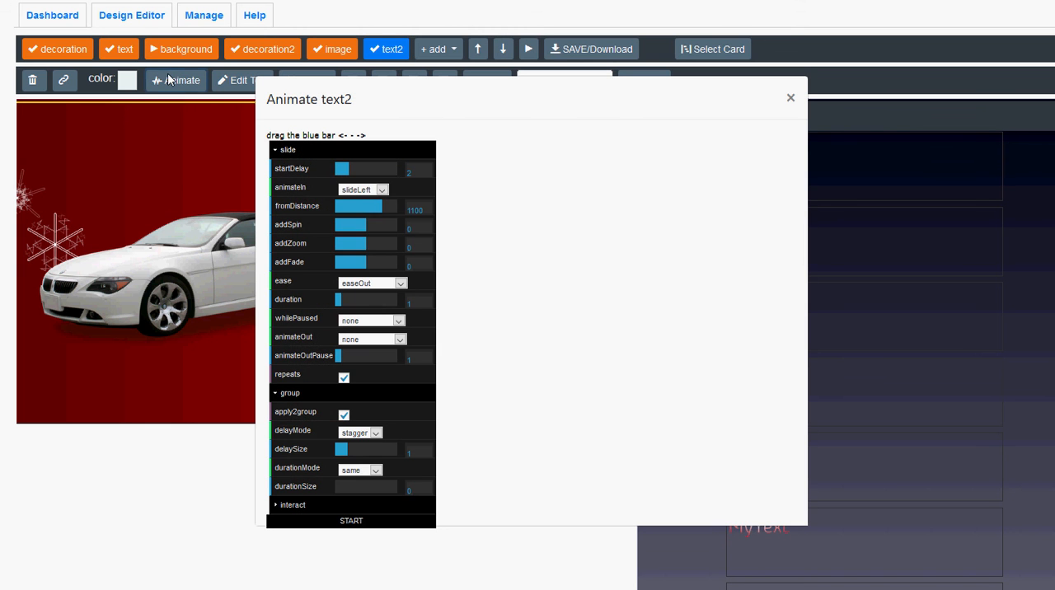
{"action": "left_click", "coordinate": [359, 190]}
{"action": "left_click", "coordinate": [358, 225]}
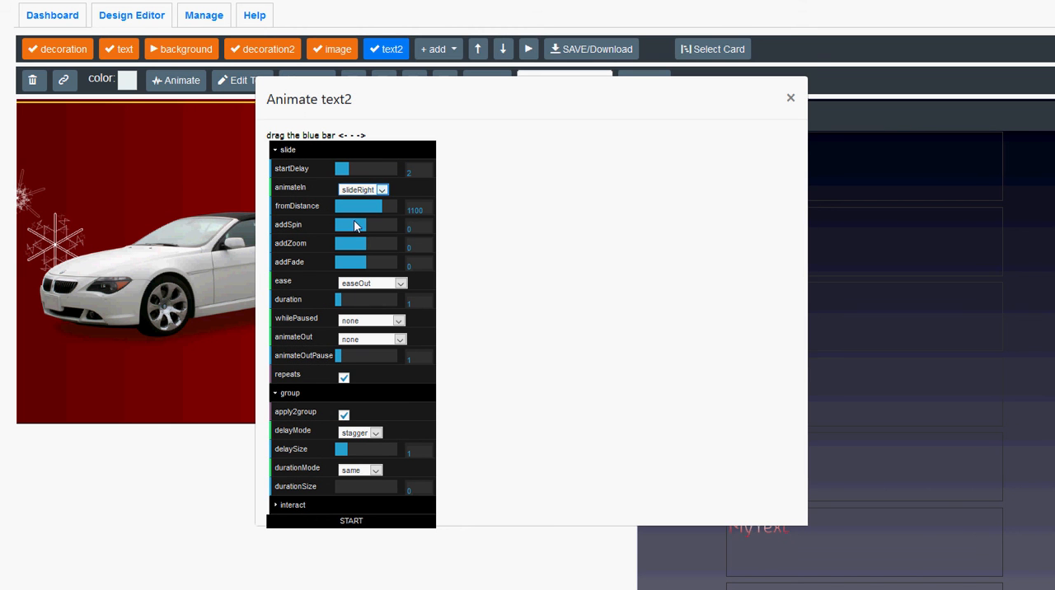
{"action": "left_click", "coordinate": [349, 521]}
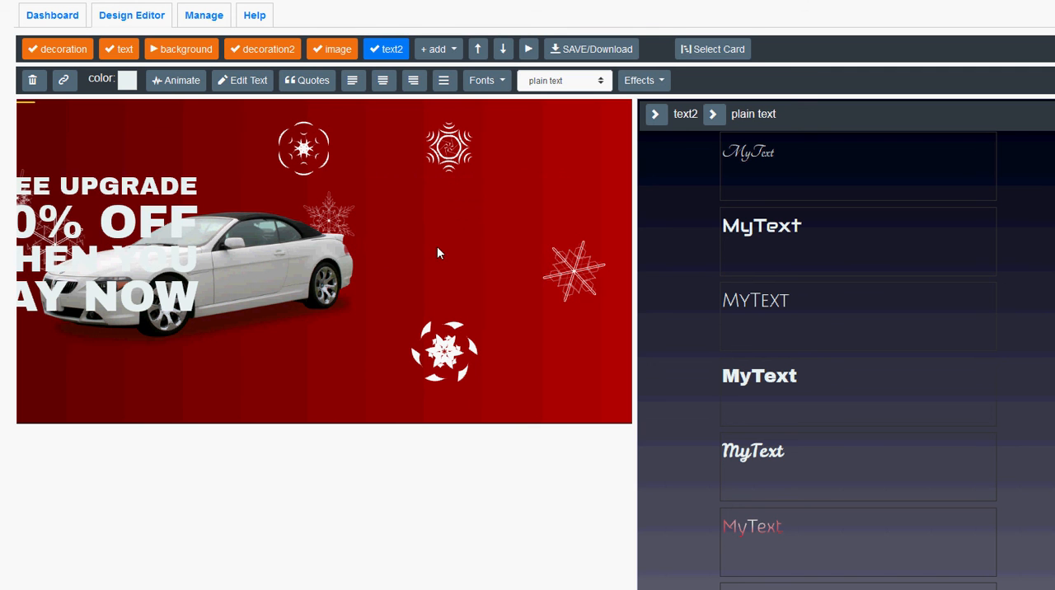
Increase the text2 animation's fromDistance to 1400, preview it, and raise the distance further to 2100 and restart.
{"action": "left_click", "coordinate": [171, 80]}
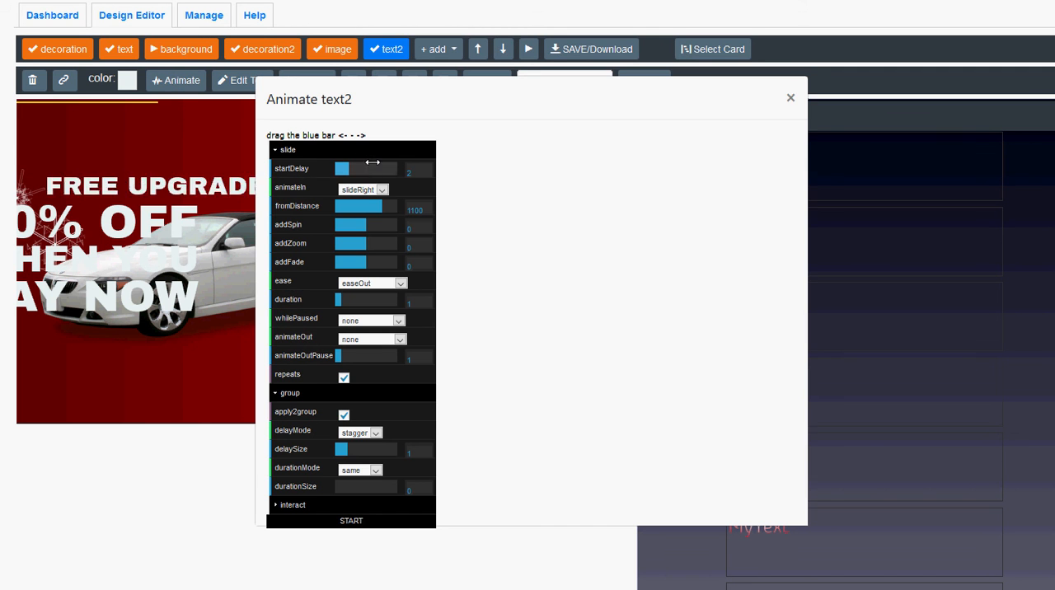
{"action": "left_click_drag", "start_coordinate": [381, 206], "coordinate": [386, 207]}
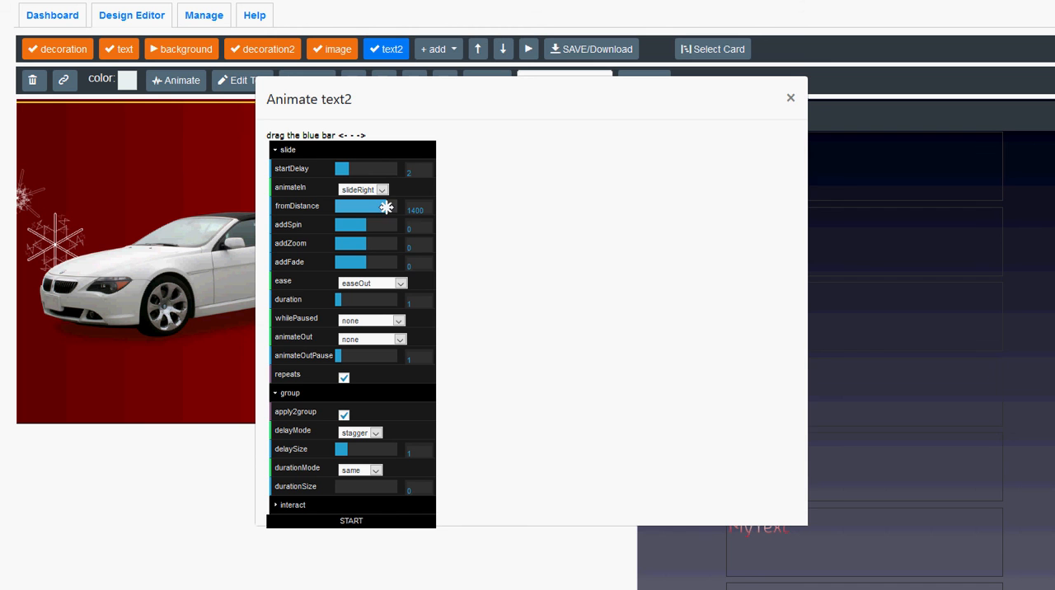
{"action": "left_click", "coordinate": [349, 522]}
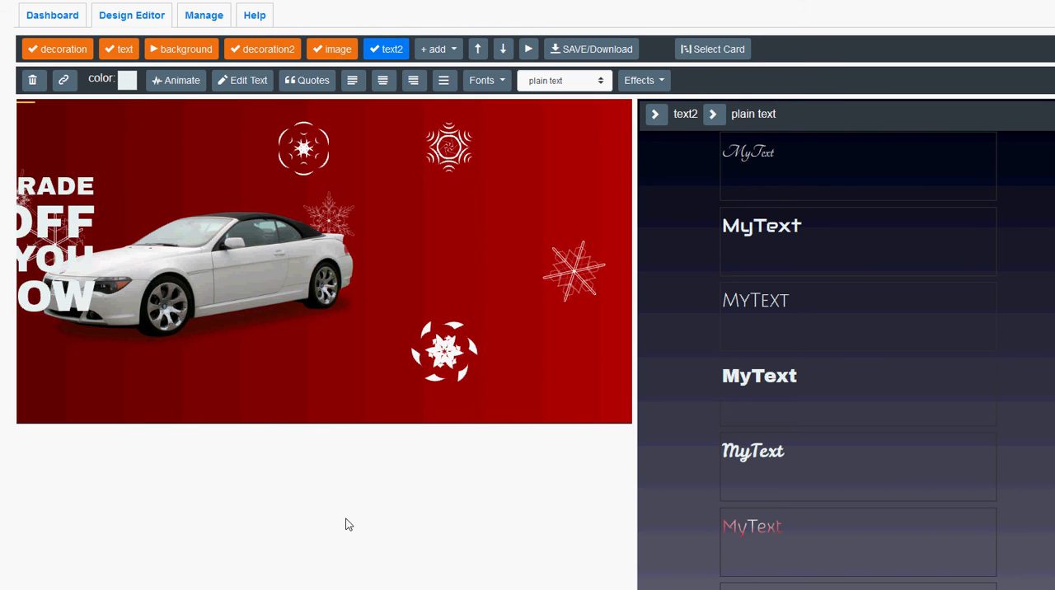
{"action": "left_click", "coordinate": [174, 81]}
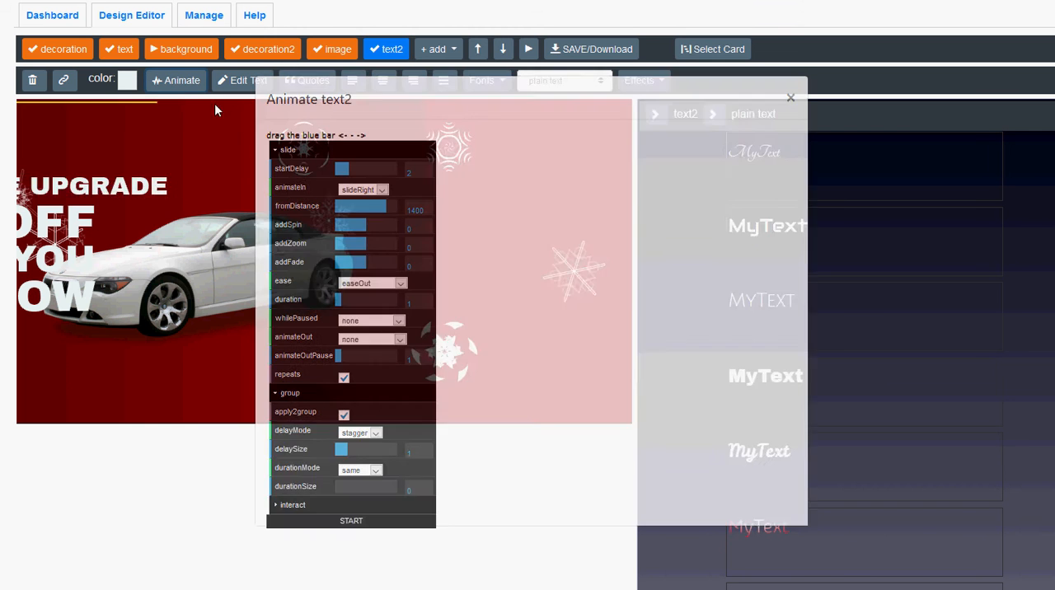
{"action": "left_click", "coordinate": [395, 207]}
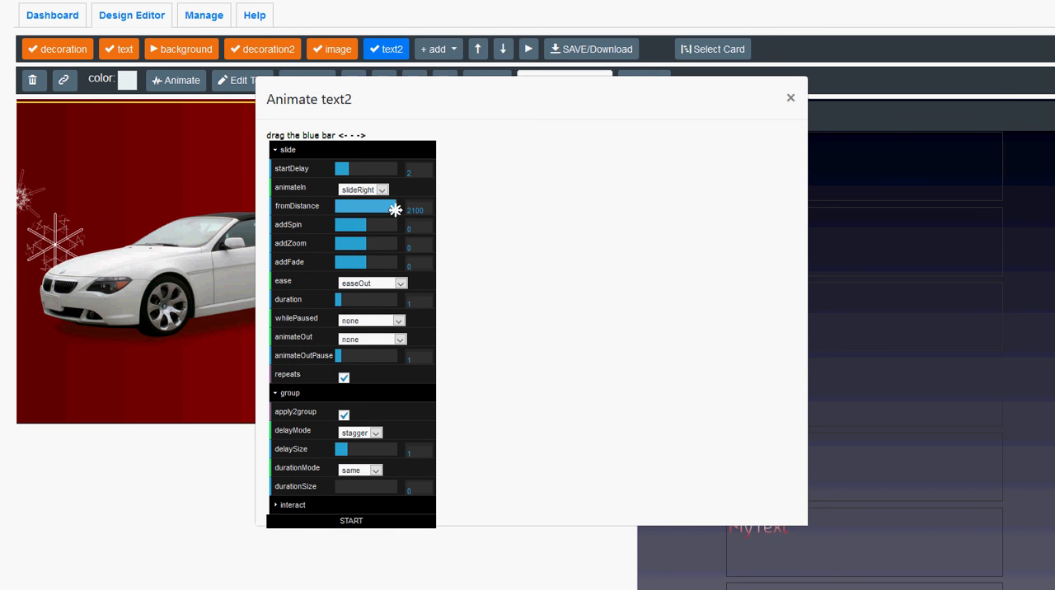
{"action": "left_click", "coordinate": [351, 522]}
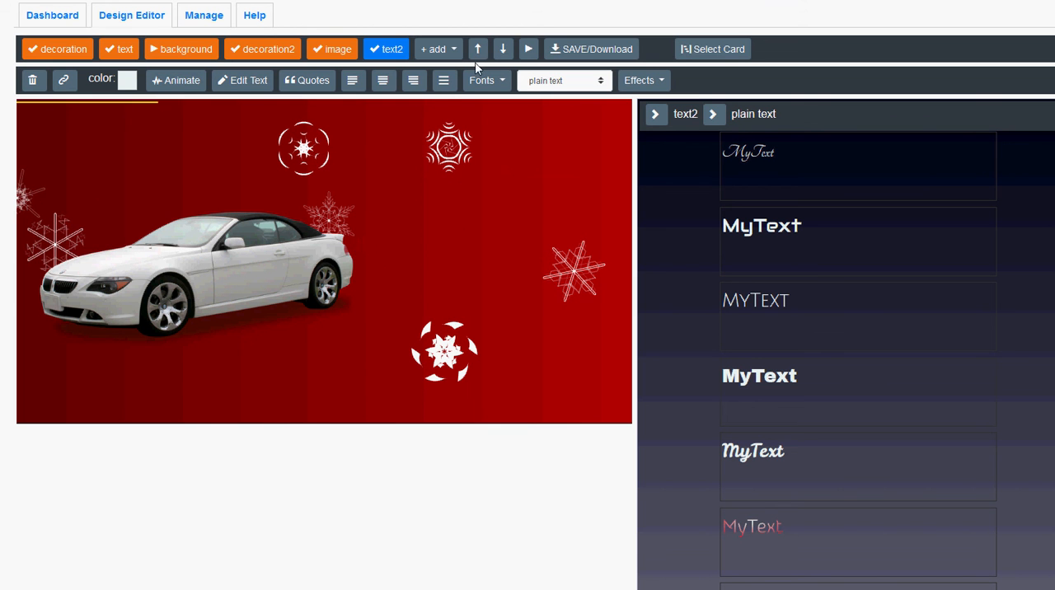
Play all animations together and move the background layer to first in the layer order, before decoration.
{"action": "left_click", "coordinate": [529, 51]}
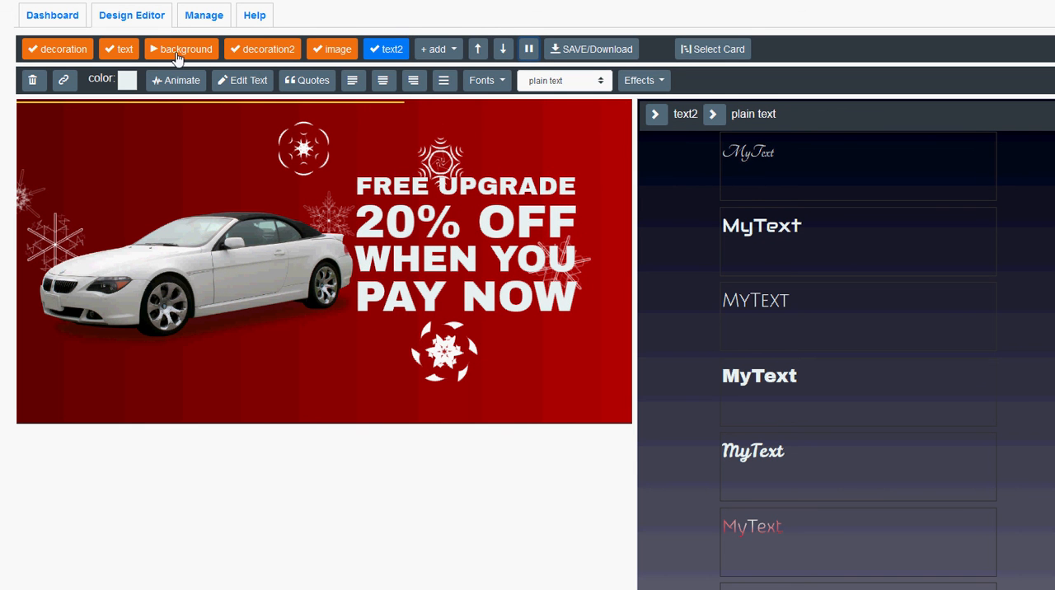
{"action": "left_click_drag", "start_coordinate": [175, 53], "coordinate": [62, 66]}
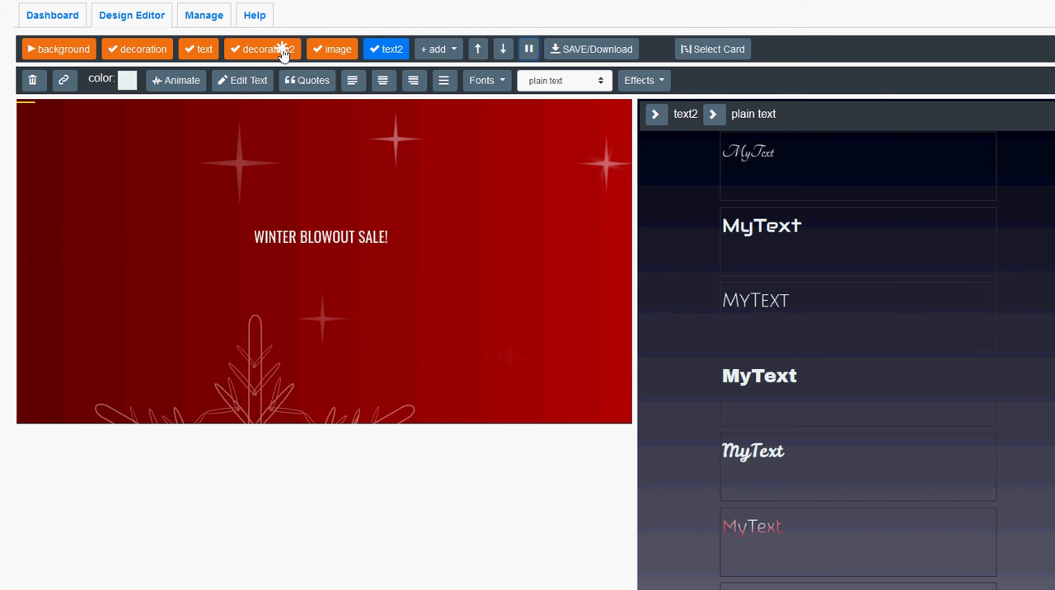
Set the decoration2 snowflake animation's startDelay to 5 and start it.
{"action": "left_click", "coordinate": [289, 50]}
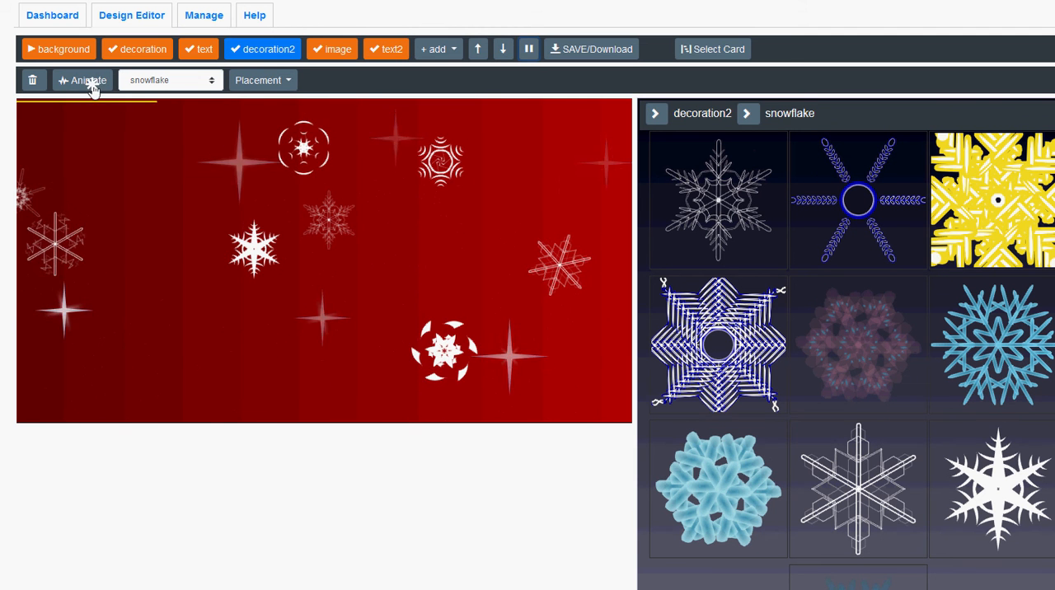
{"action": "left_click", "coordinate": [92, 80]}
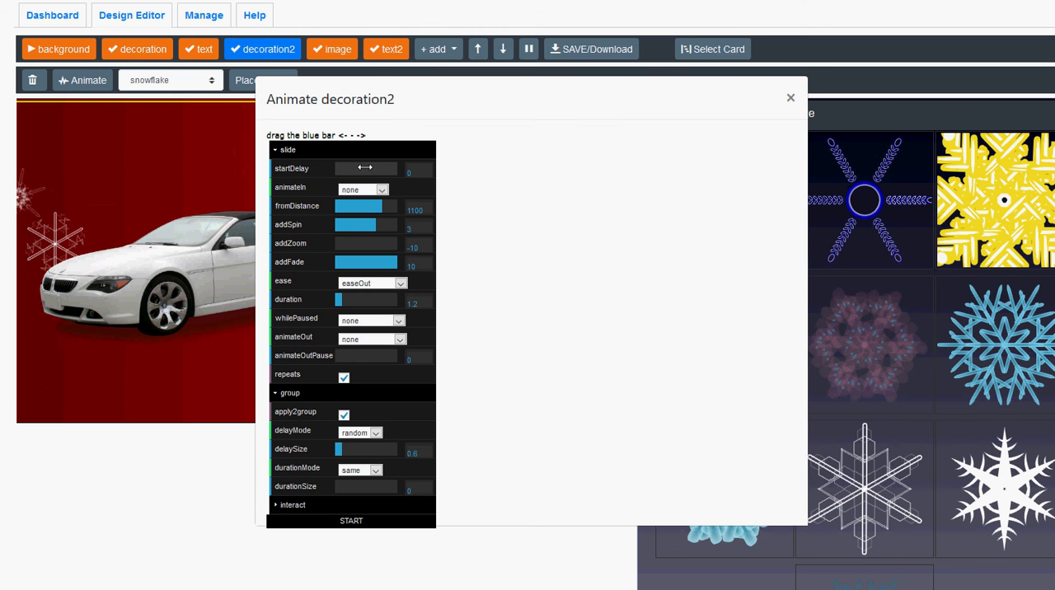
{"action": "left_click", "coordinate": [347, 521]}
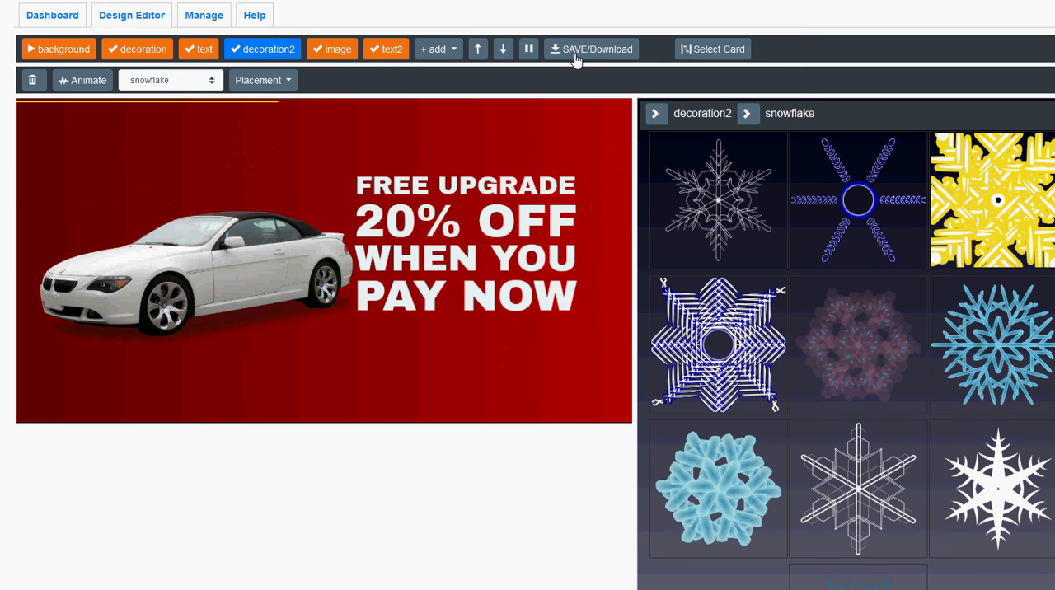
Submit the design for saving as a public project described "winter blowout sale!", with the cover image taken at the End.
{"action": "left_click", "coordinate": [576, 52]}
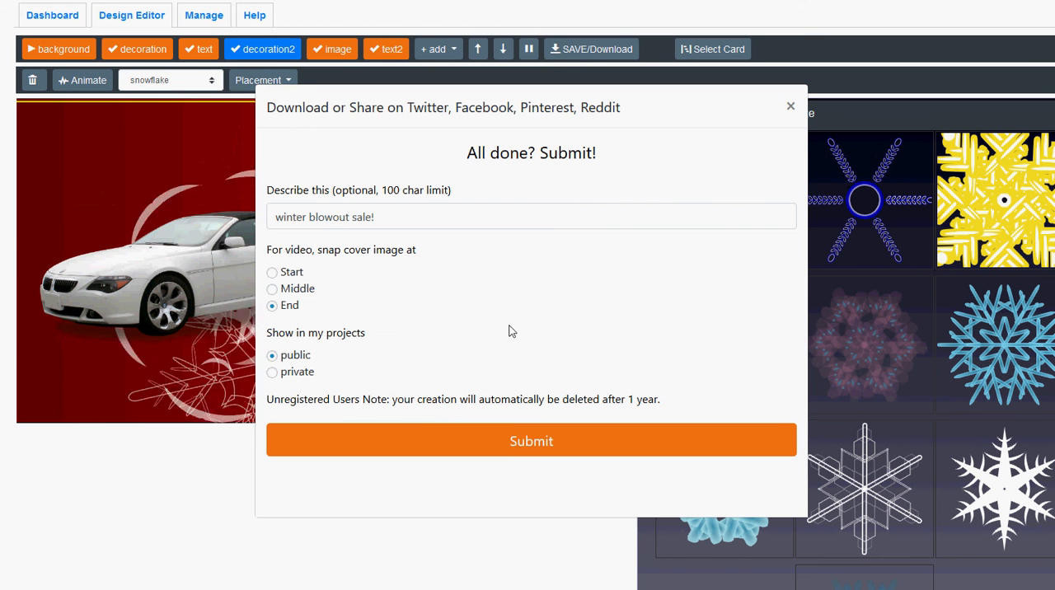
{"action": "left_click", "coordinate": [518, 446]}
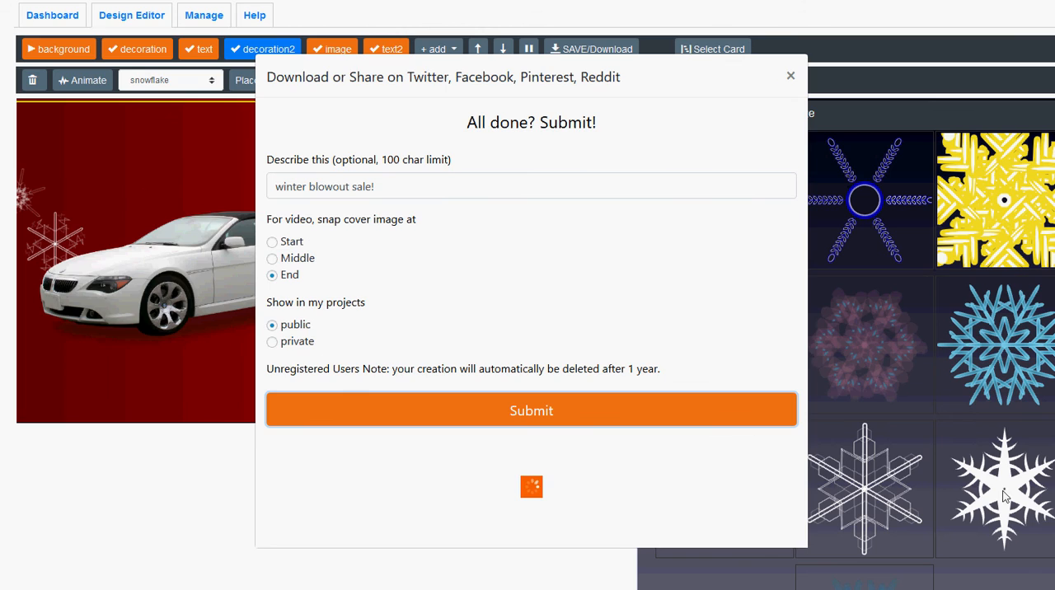